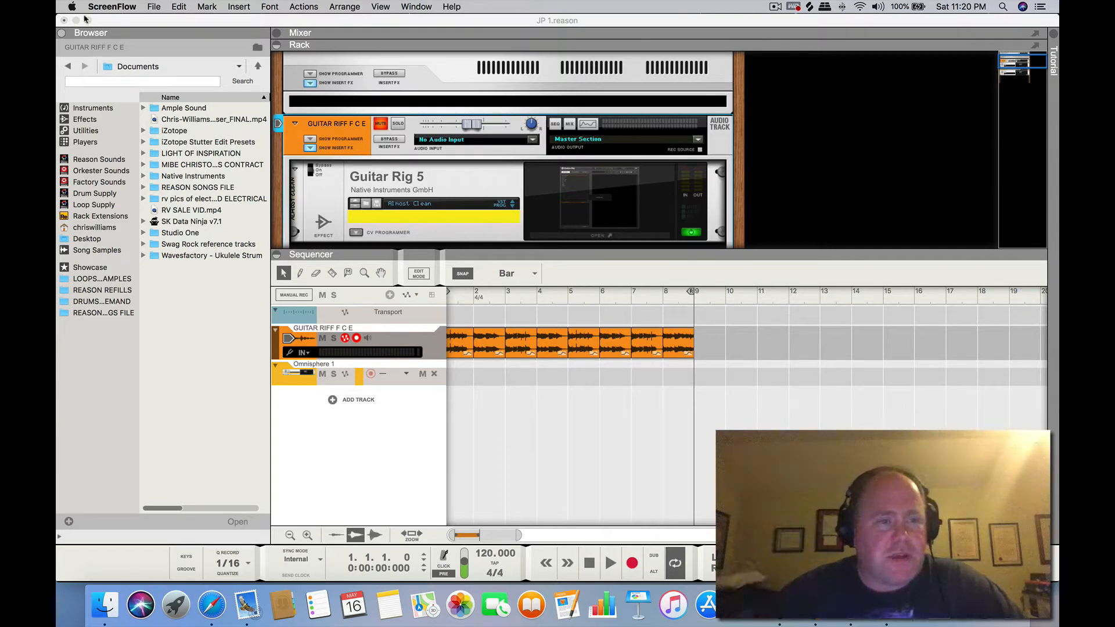
# Minimize the song window and preview the KSHMR electric guitar WAV file on the desktop
pyautogui.click(142, 22)
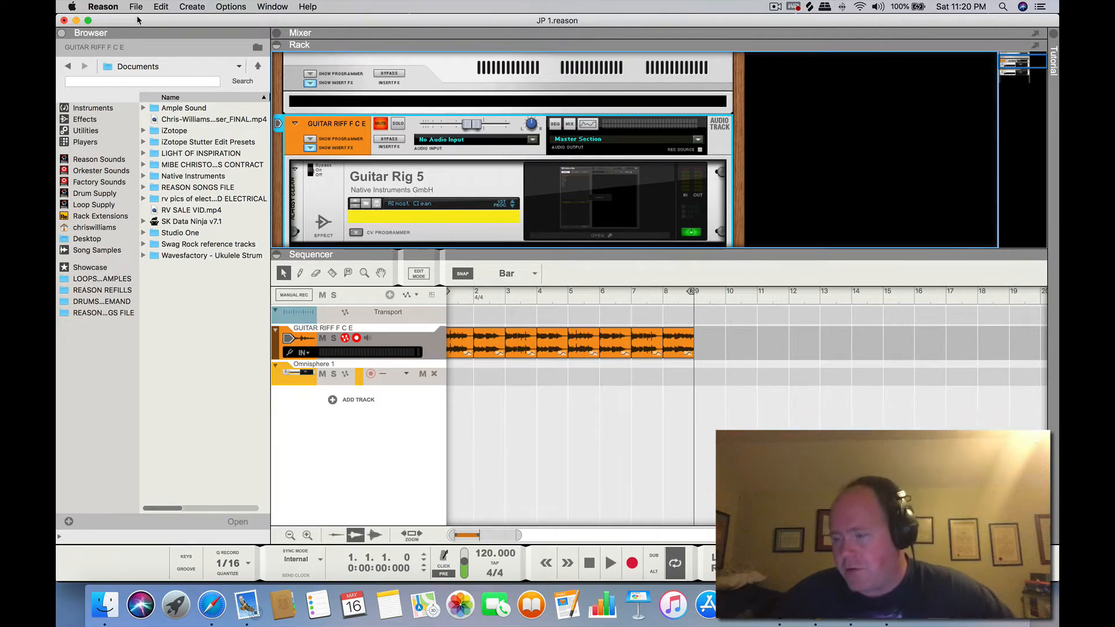
pyautogui.click(76, 21)
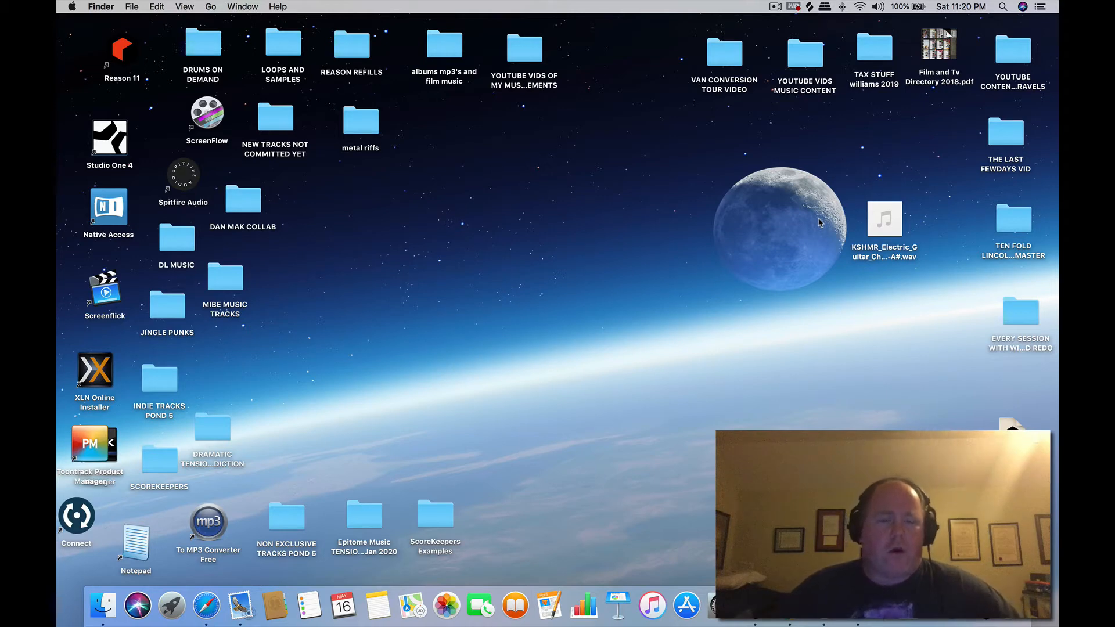
pyautogui.click(869, 220)
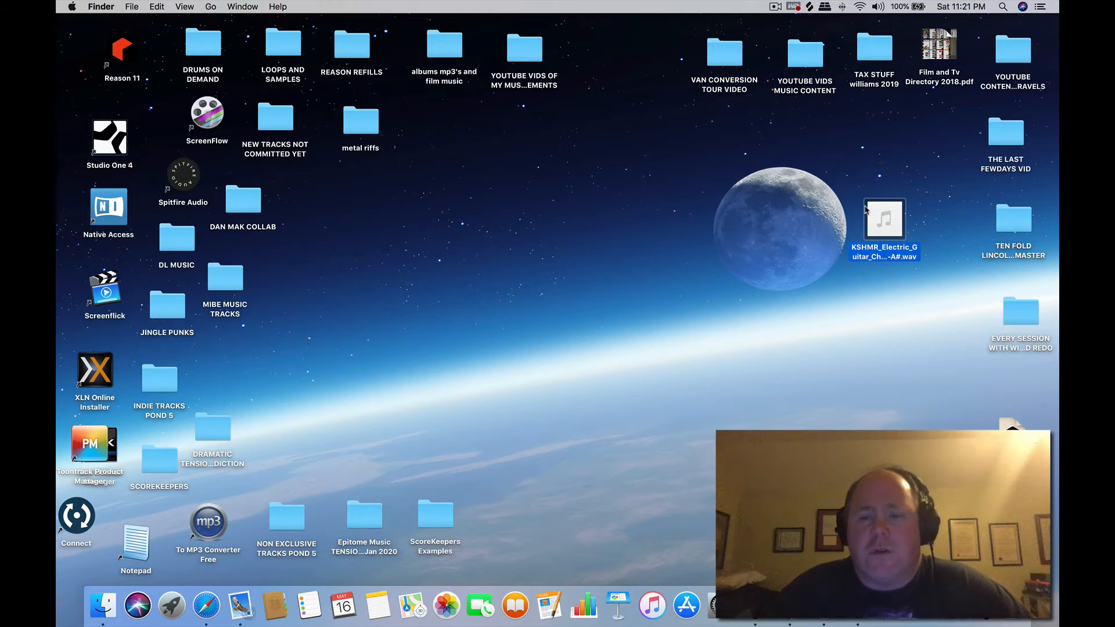
pyautogui.moveTo(880, 220)
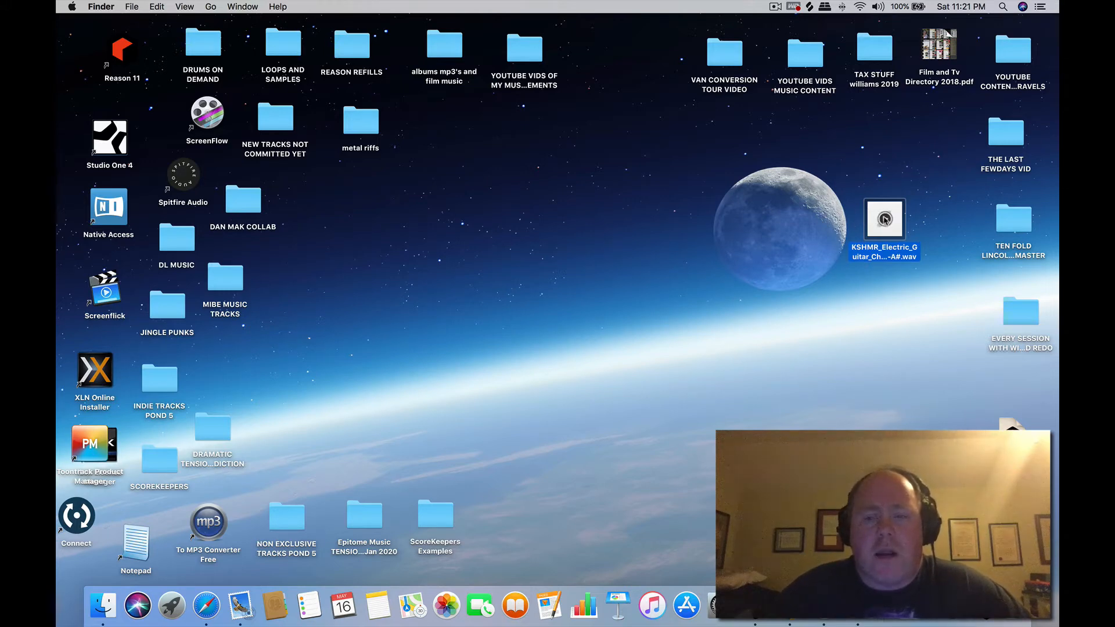
pyautogui.click(884, 218)
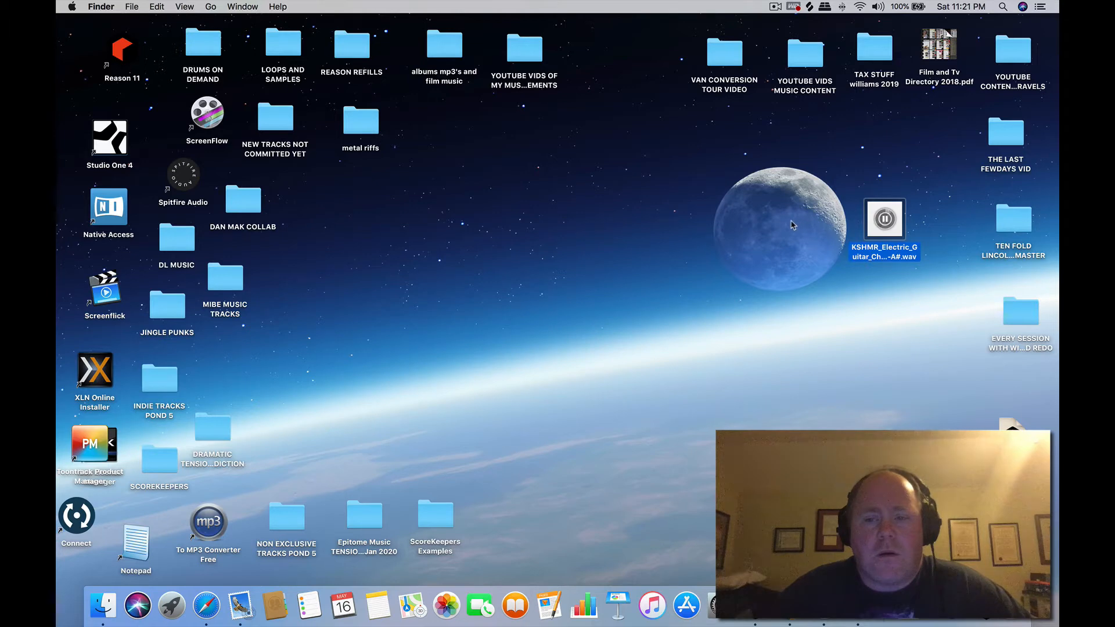
pyautogui.click(822, 225)
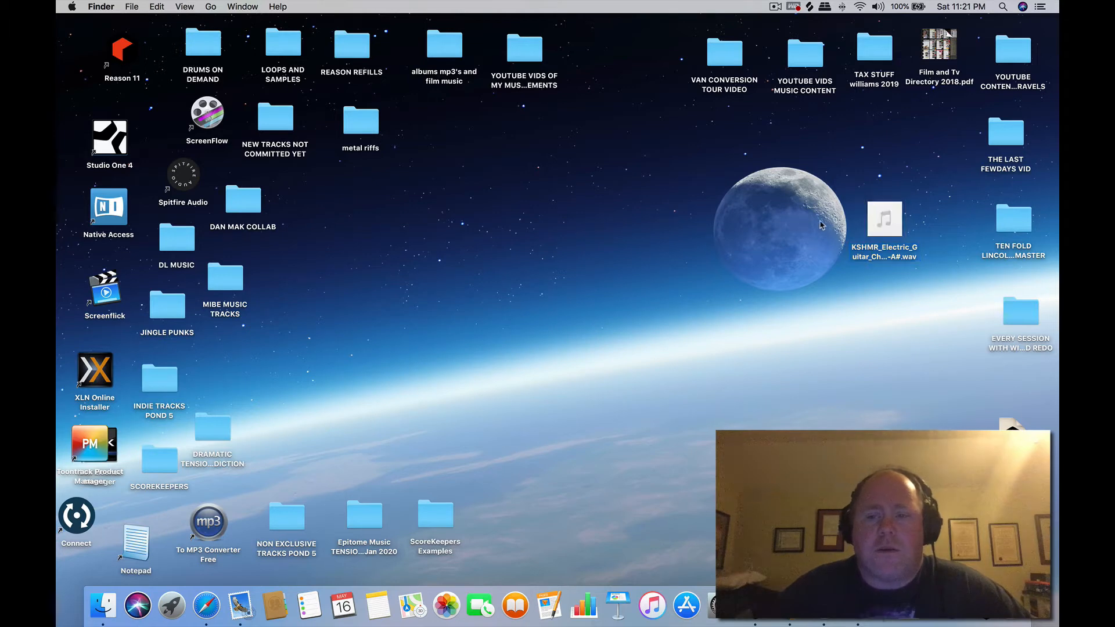
pyautogui.click(887, 221)
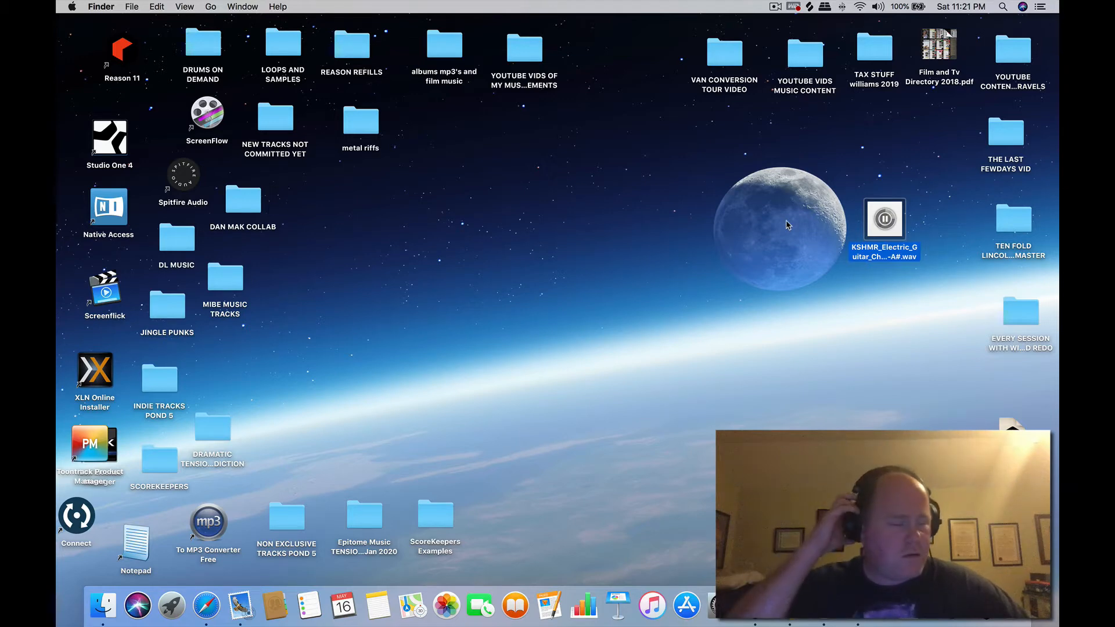
pyautogui.click(703, 197)
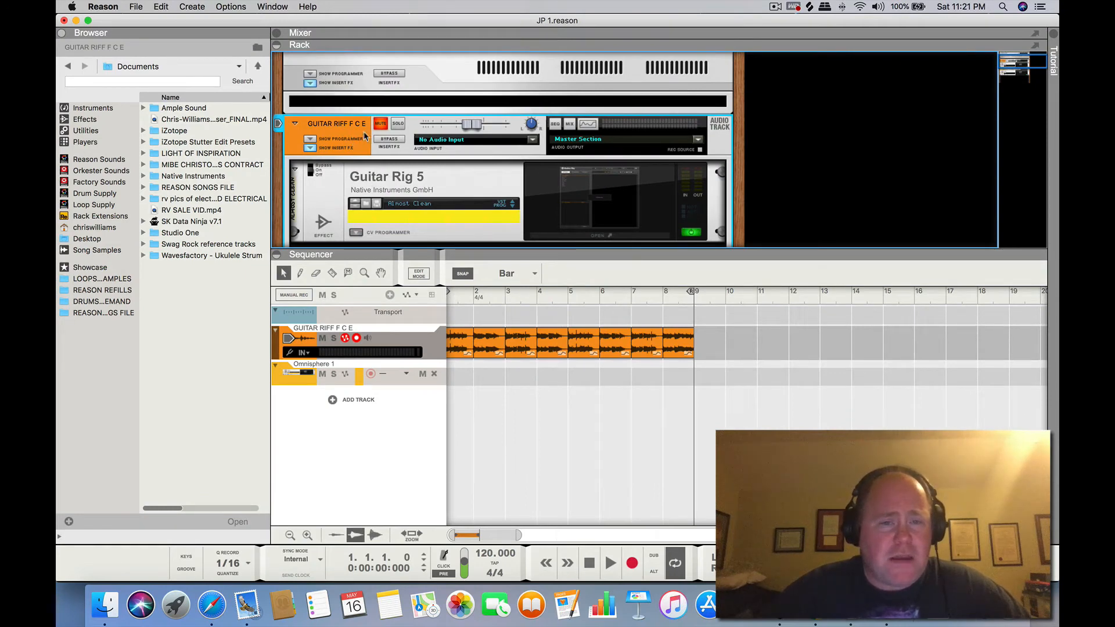
# Disable the Guitar Rig 5 effect on the GUITAR RIFF F C E track in the rack
pyautogui.scroll(-1, 380, 137)
pyautogui.scroll(-5, 380, 137)
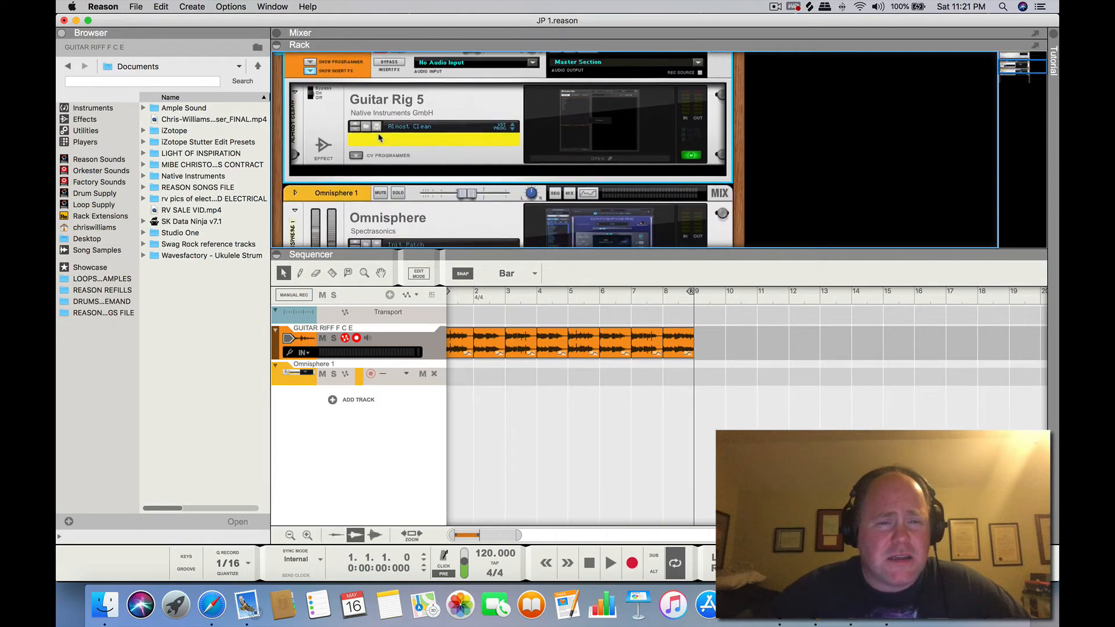
pyautogui.scroll(4, 422, 110)
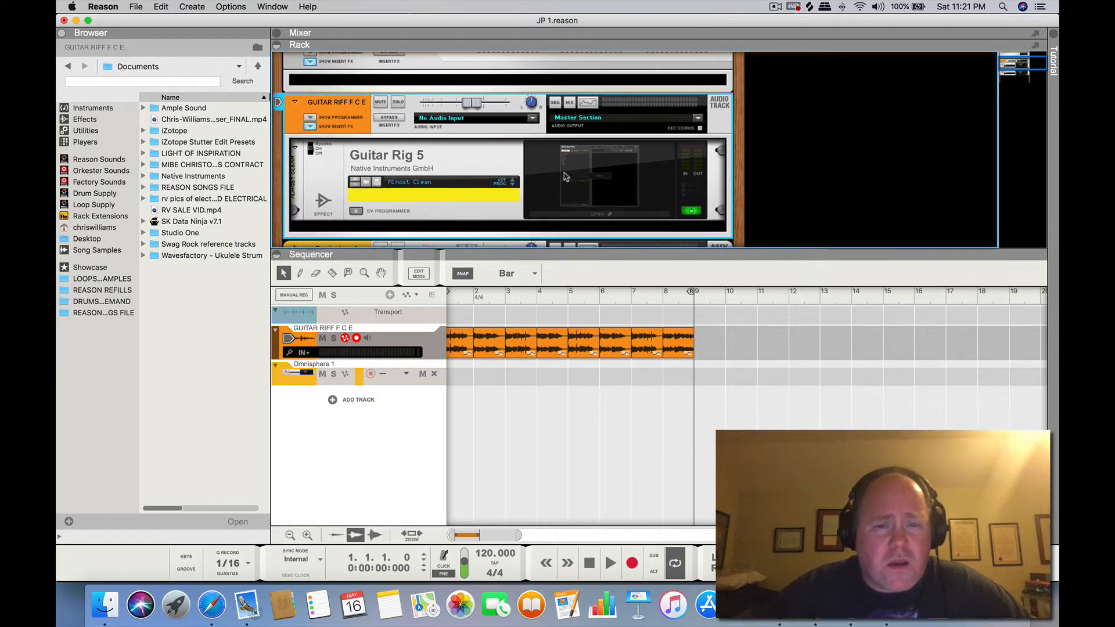
pyautogui.click(310, 149)
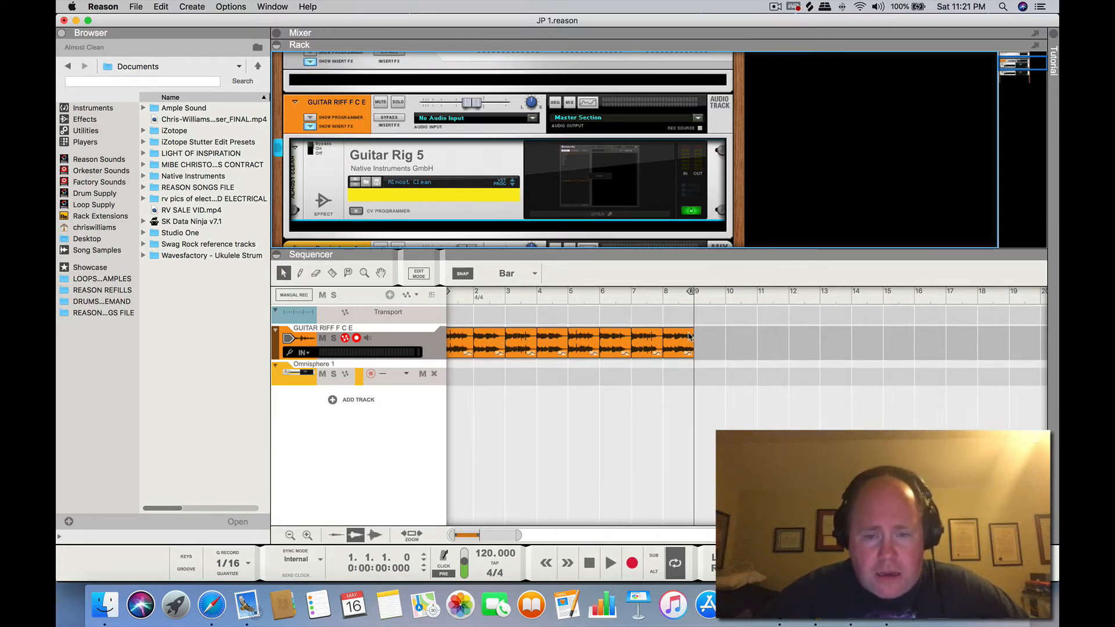
# Play the eight-bar guitar riff from the start without the effect and stop the playback
pyautogui.click(595, 561)
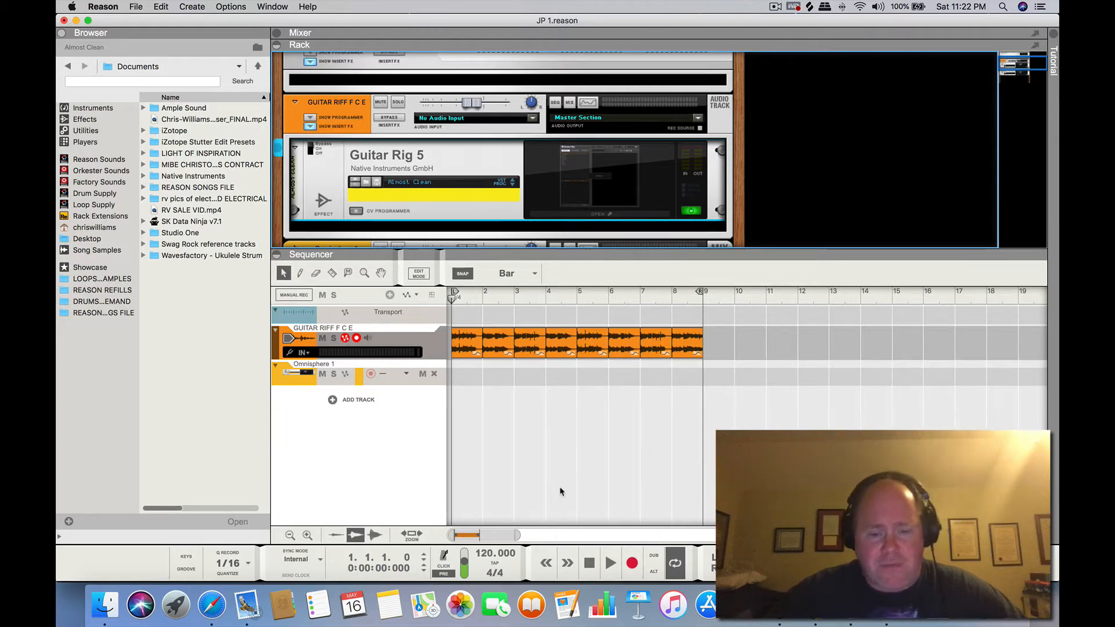
pyautogui.click(610, 566)
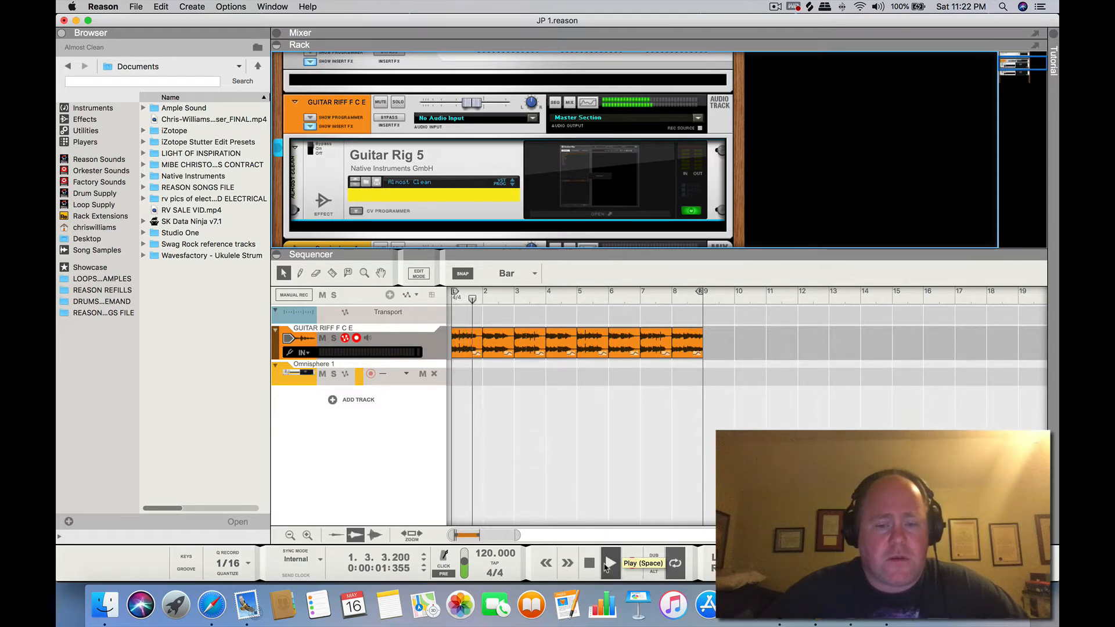
pyautogui.click(590, 564)
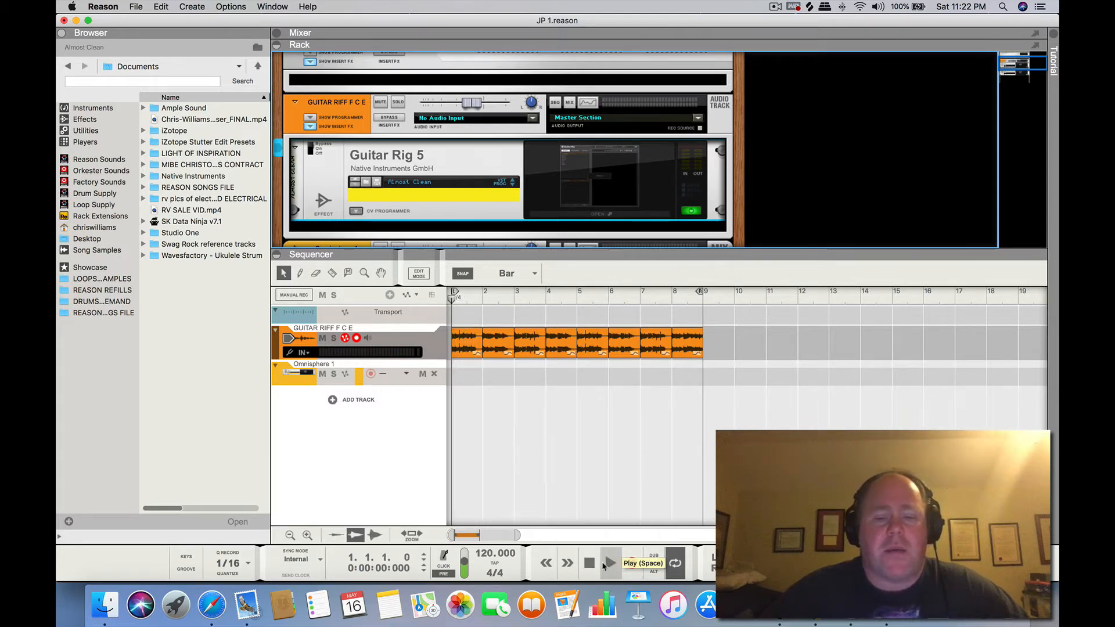
pyautogui.click(607, 564)
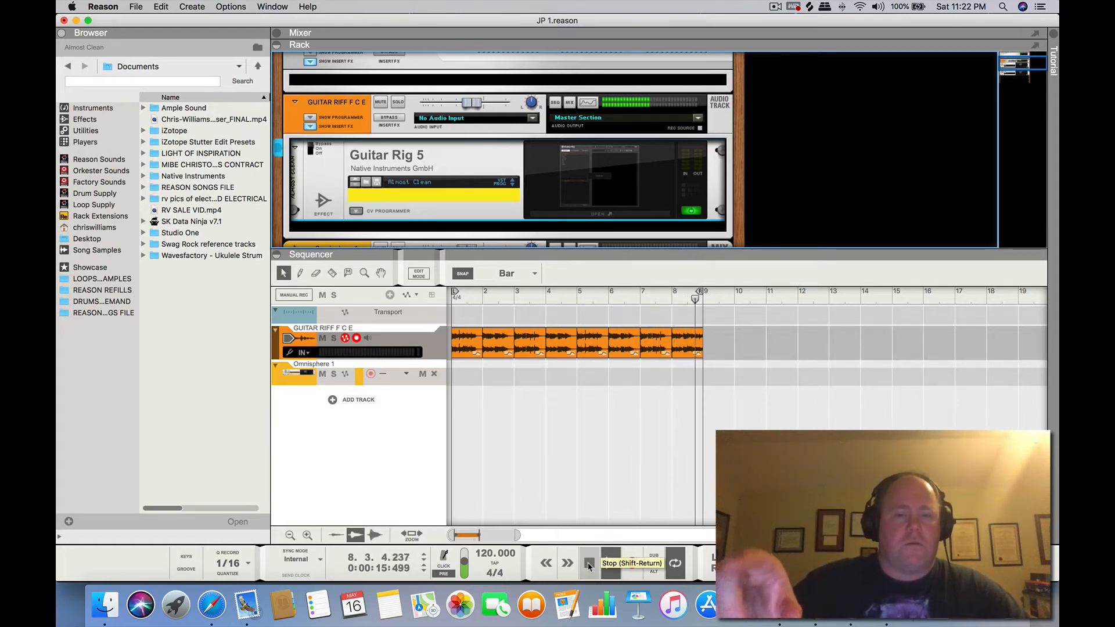
pyautogui.doubleClick(589, 564)
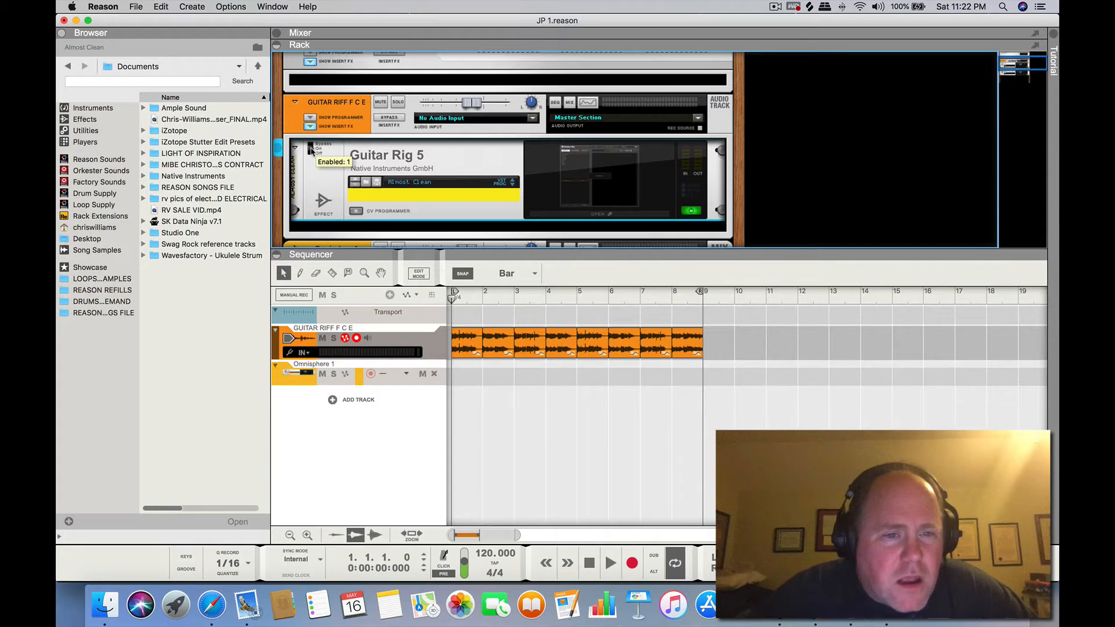
# Open the Guitar Rig 5 editor and toggle the Traktor's 12 Gater off and on, leaving it on
pyautogui.click(615, 176)
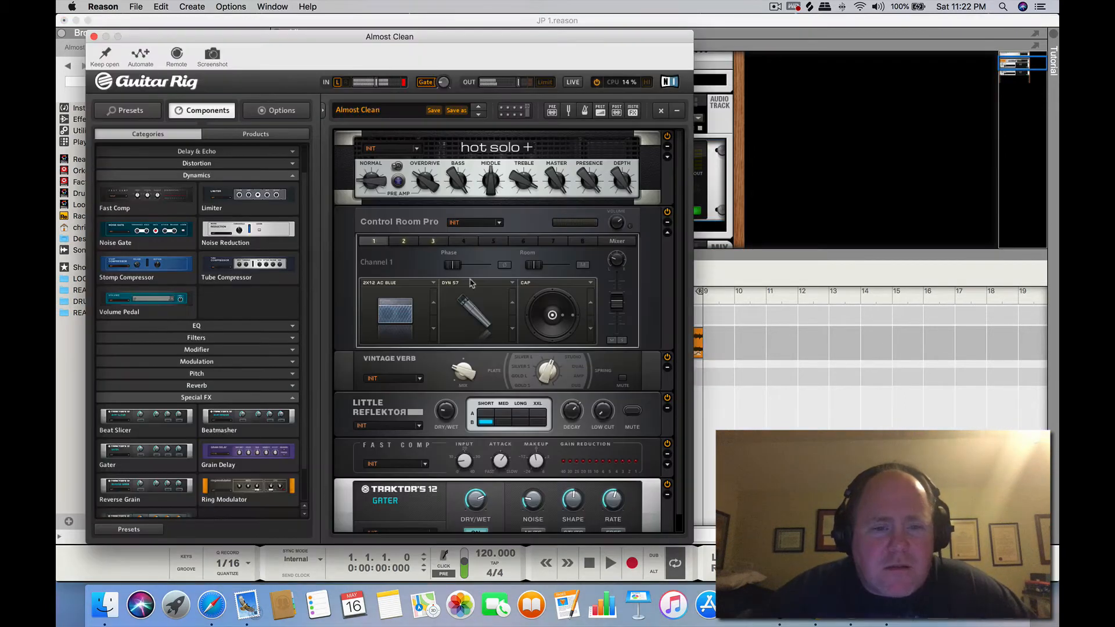
pyautogui.scroll(-1, 453, 363)
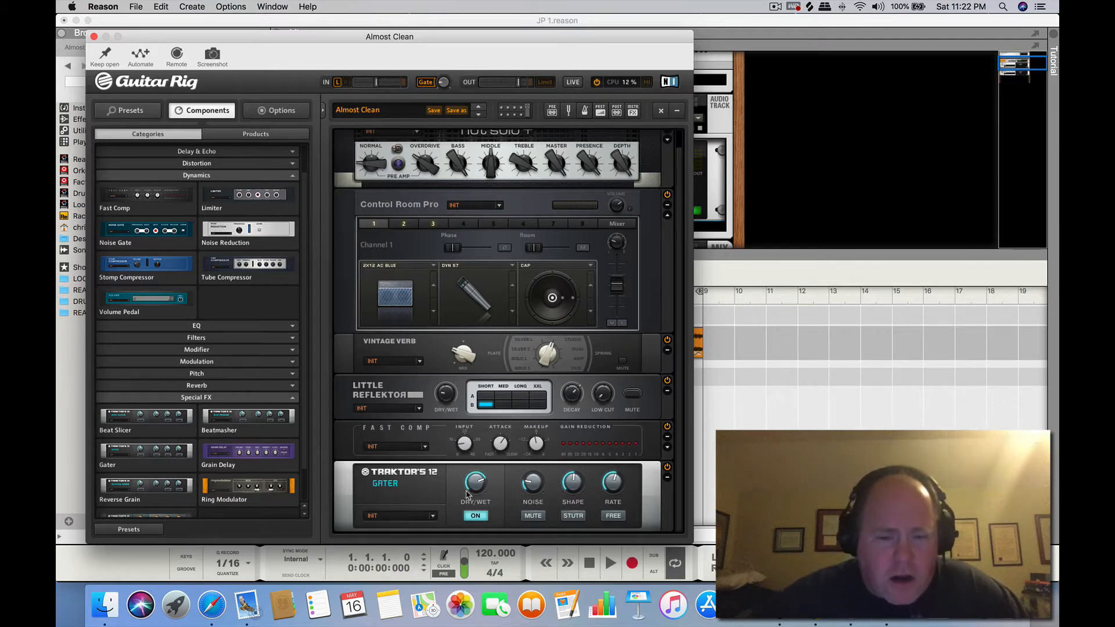
pyautogui.click(478, 517)
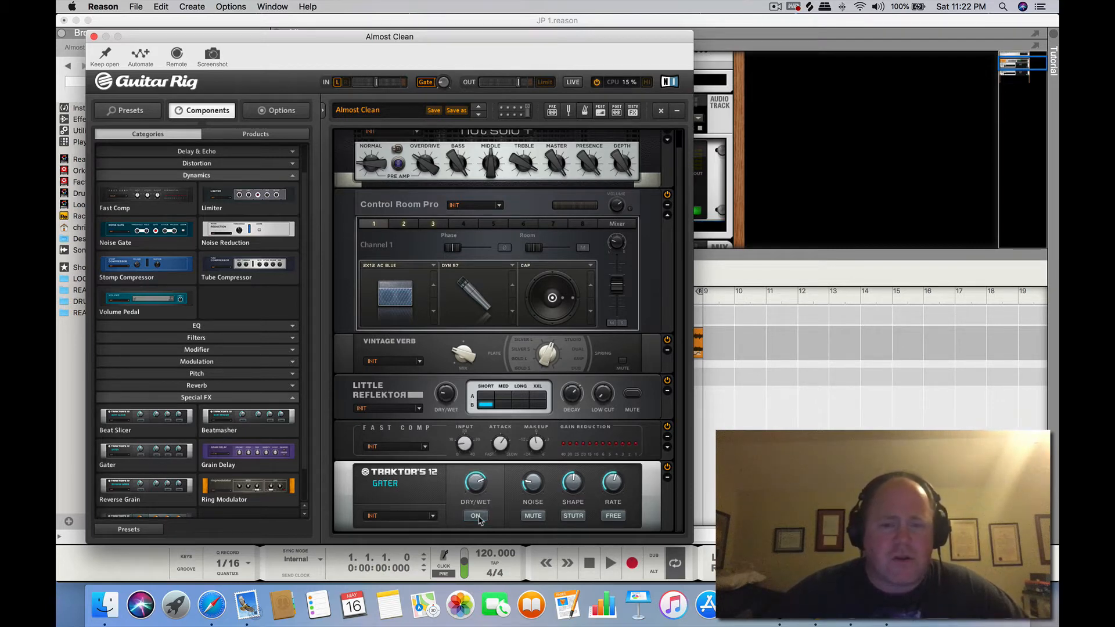
pyautogui.click(478, 516)
pyautogui.click(478, 517)
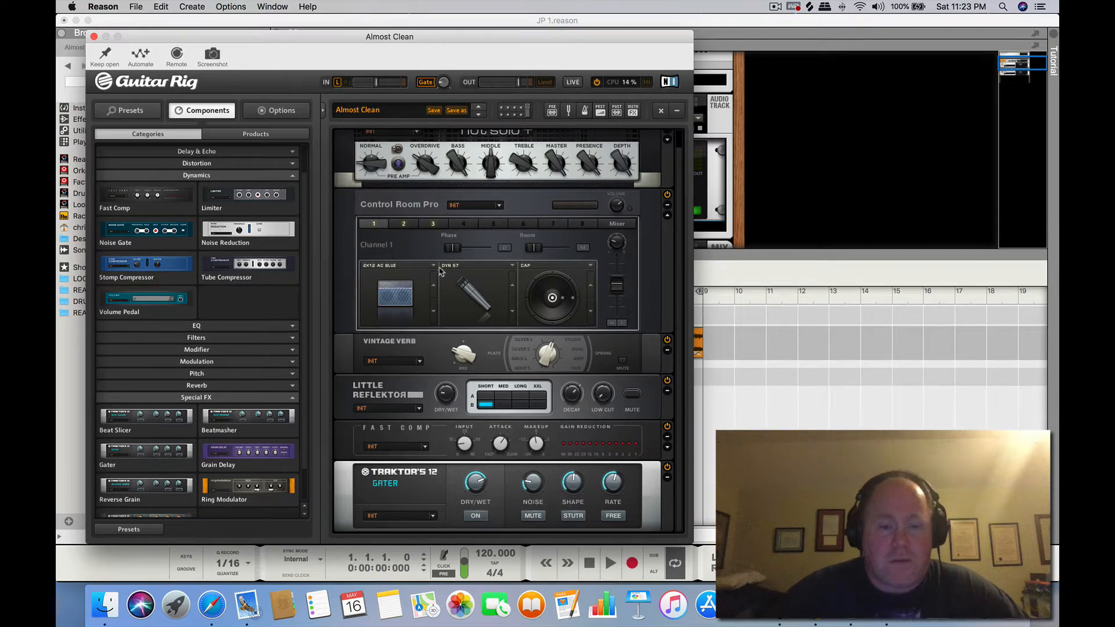
pyautogui.click(472, 515)
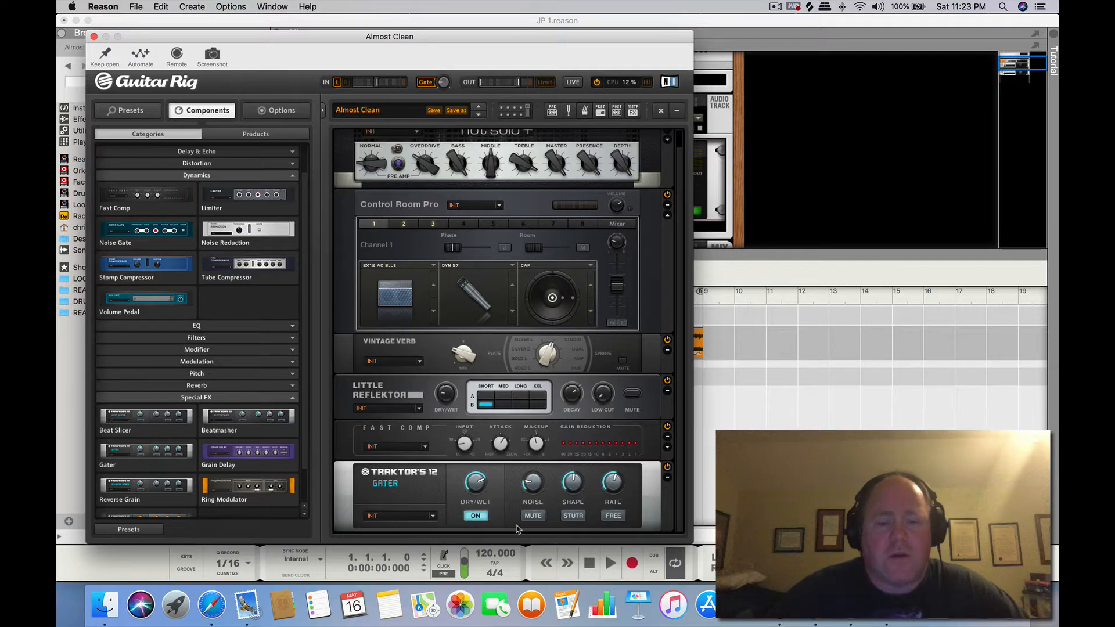
# Play the riff and raise the Gater's dry/wet mix to about 80
pyautogui.click(610, 563)
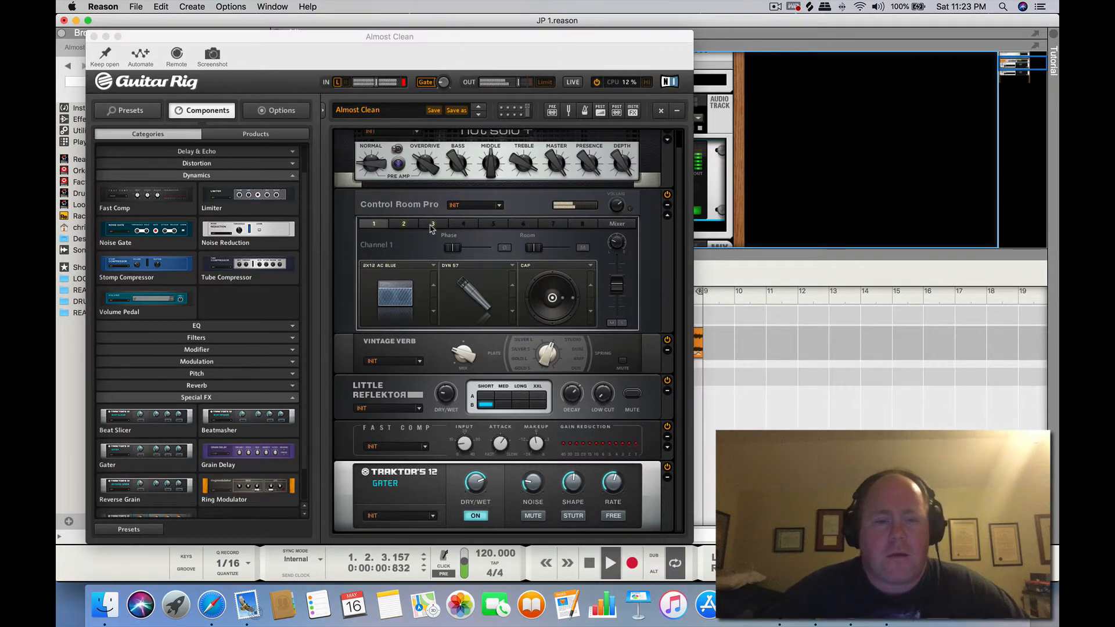
pyautogui.moveTo(355, 37); pyautogui.dragTo(465, 5)
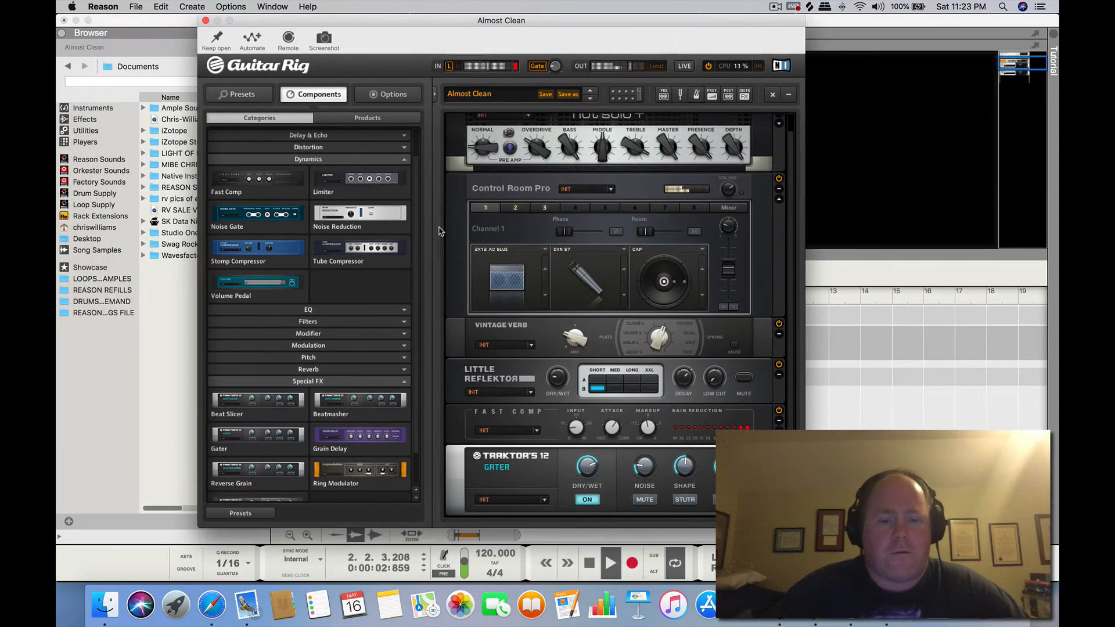
pyautogui.moveTo(585, 464)
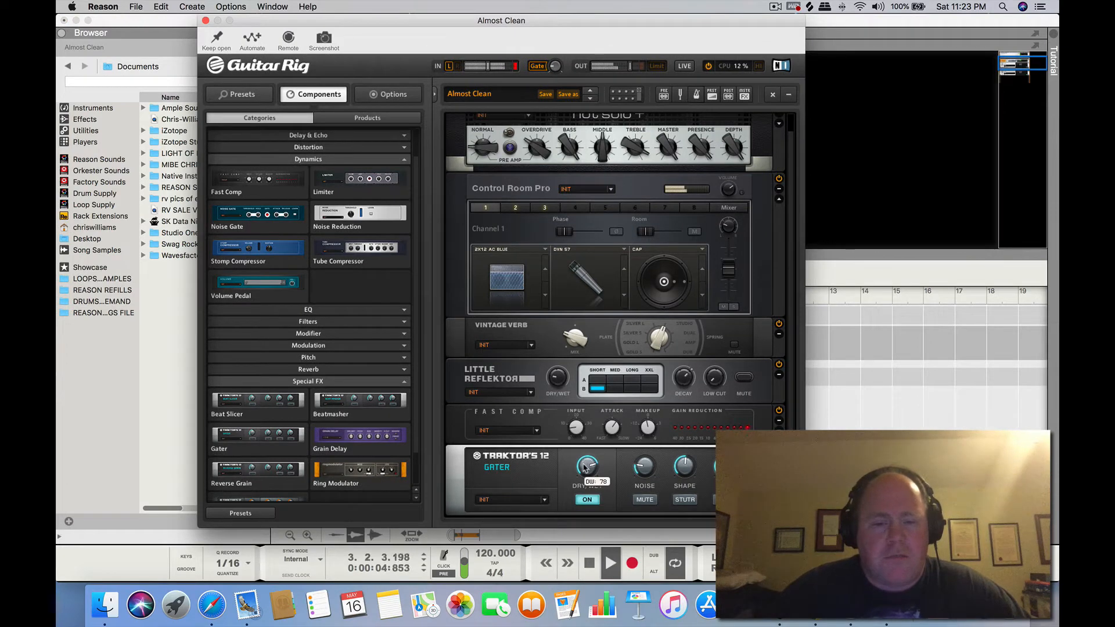
pyautogui.moveTo(584, 468)
pyautogui.mouseDown()
pyautogui.moveTo(585, 486)
pyautogui.moveTo(586, 454)
pyautogui.mouseUp()
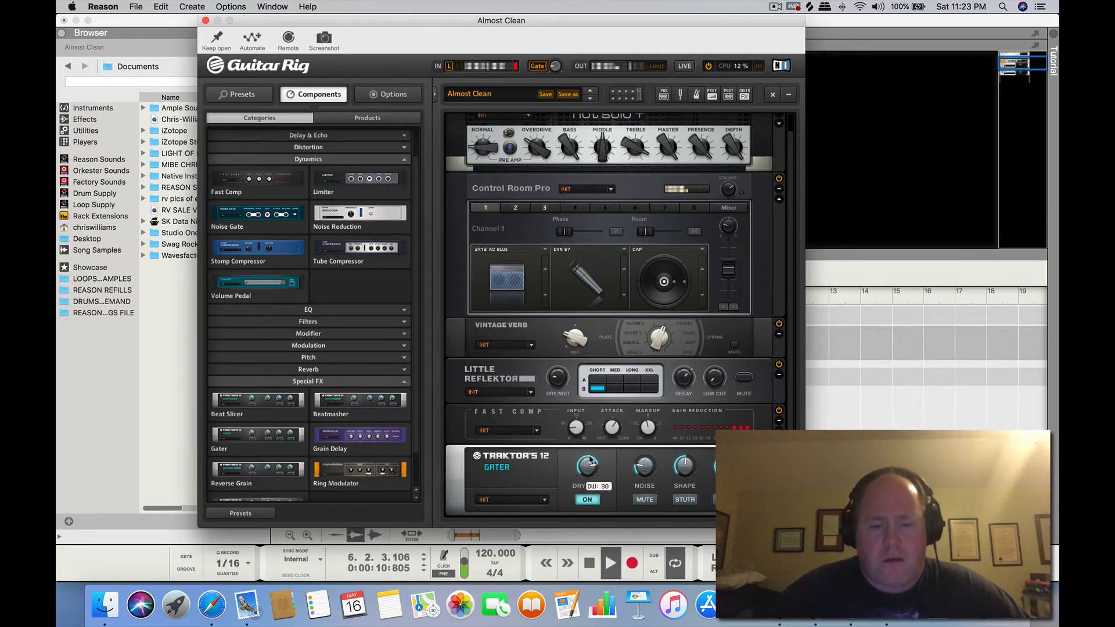
# Try the Gater's mute and stutter options while the riff plays, and stop the playback
pyautogui.click(644, 500)
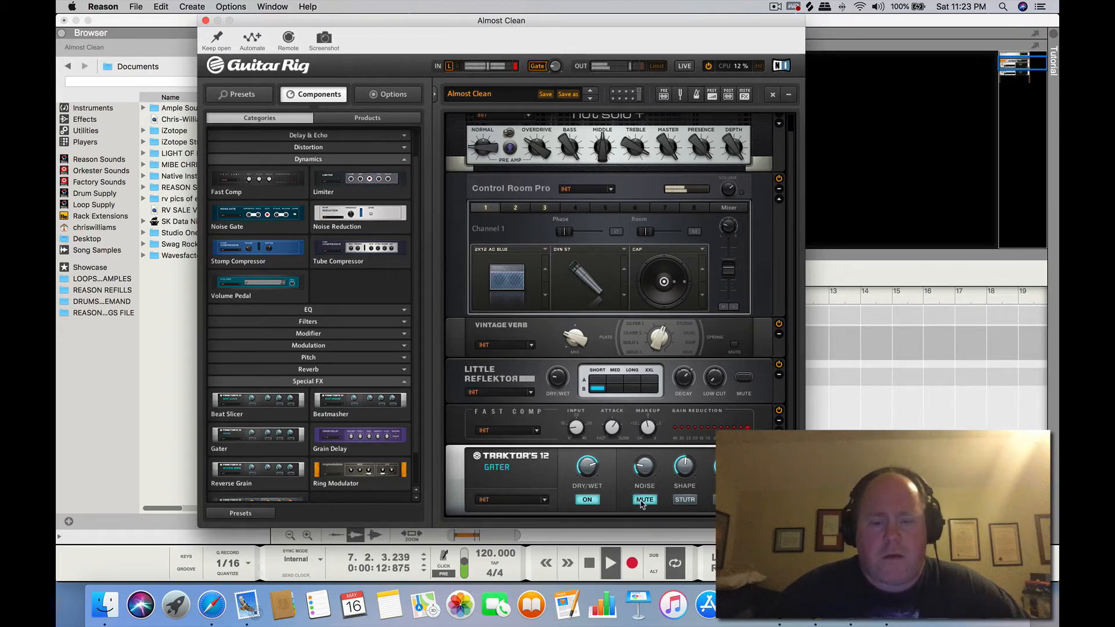
pyautogui.click(643, 500)
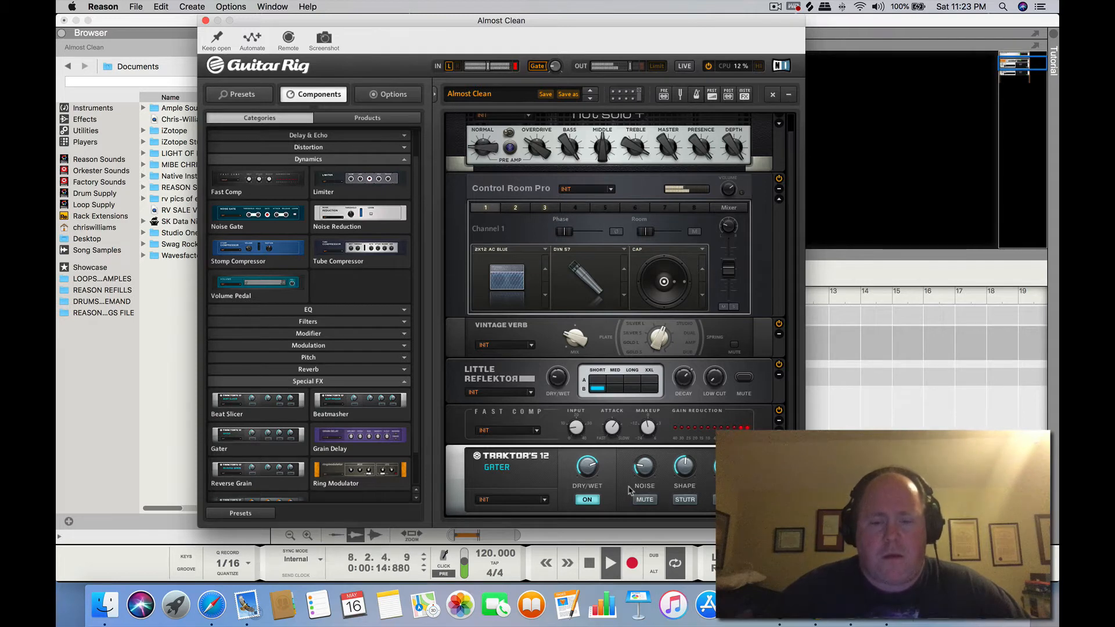
pyautogui.click(684, 500)
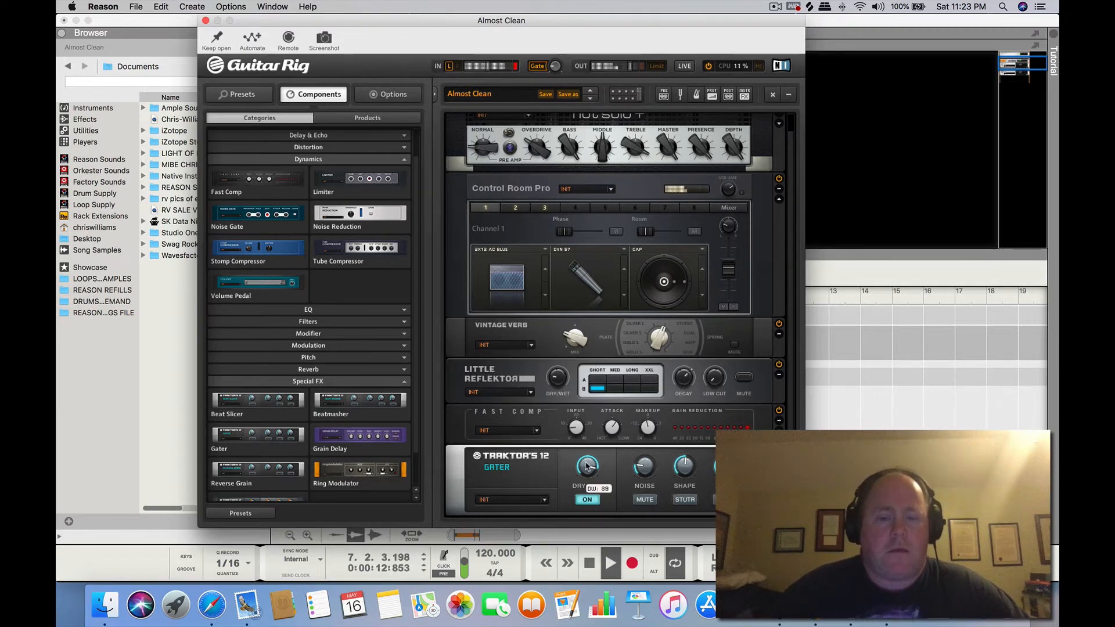
pyautogui.click(590, 562)
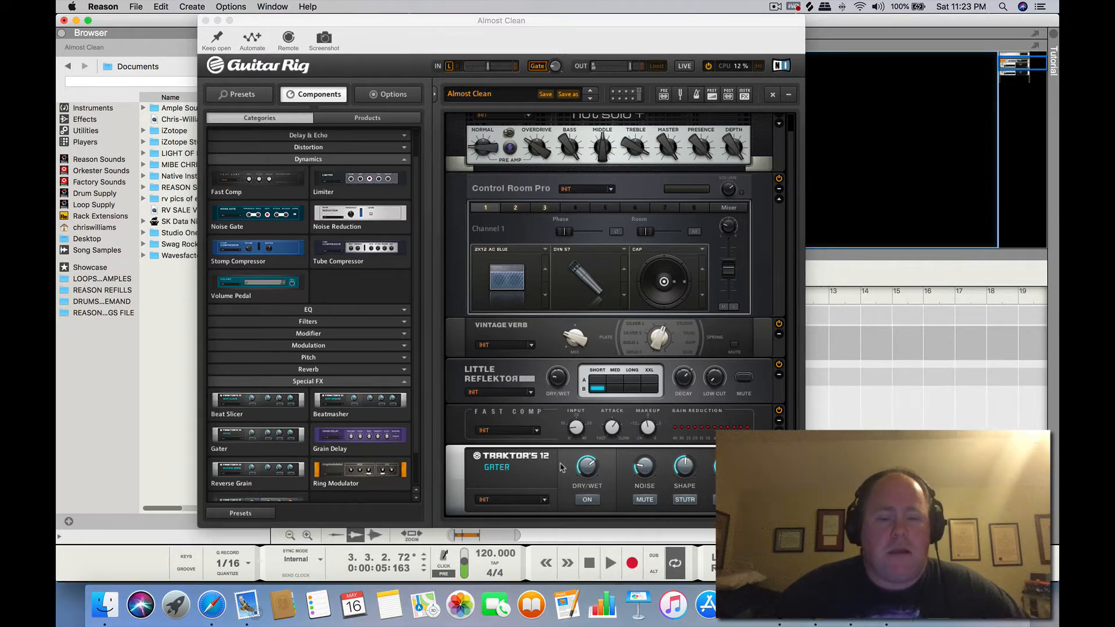
pyautogui.rightClick(484, 469)
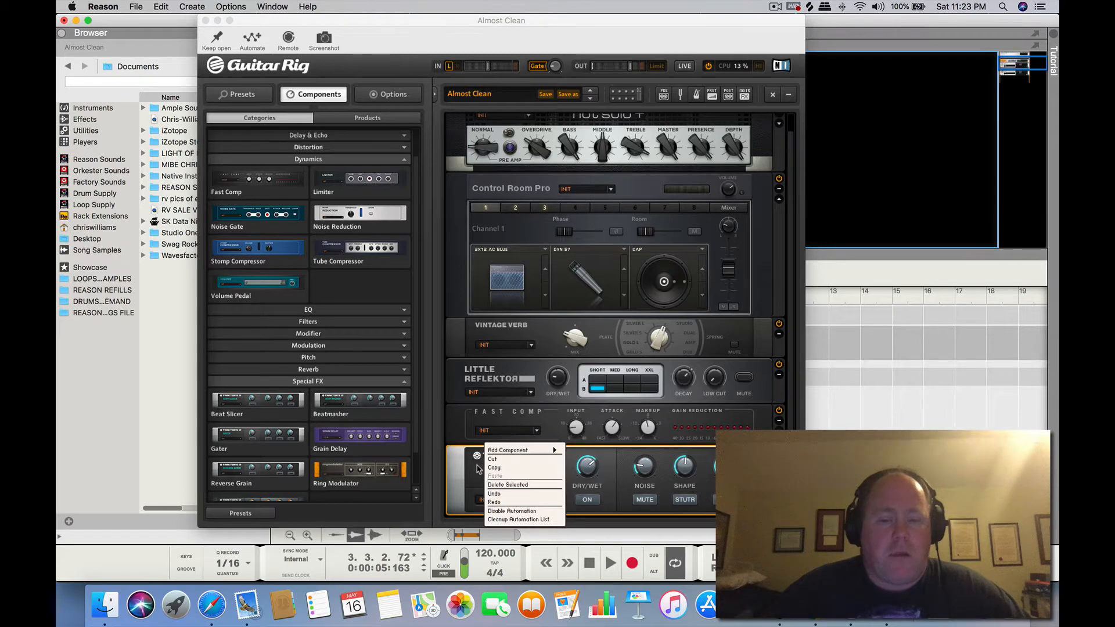
pyautogui.click(477, 470)
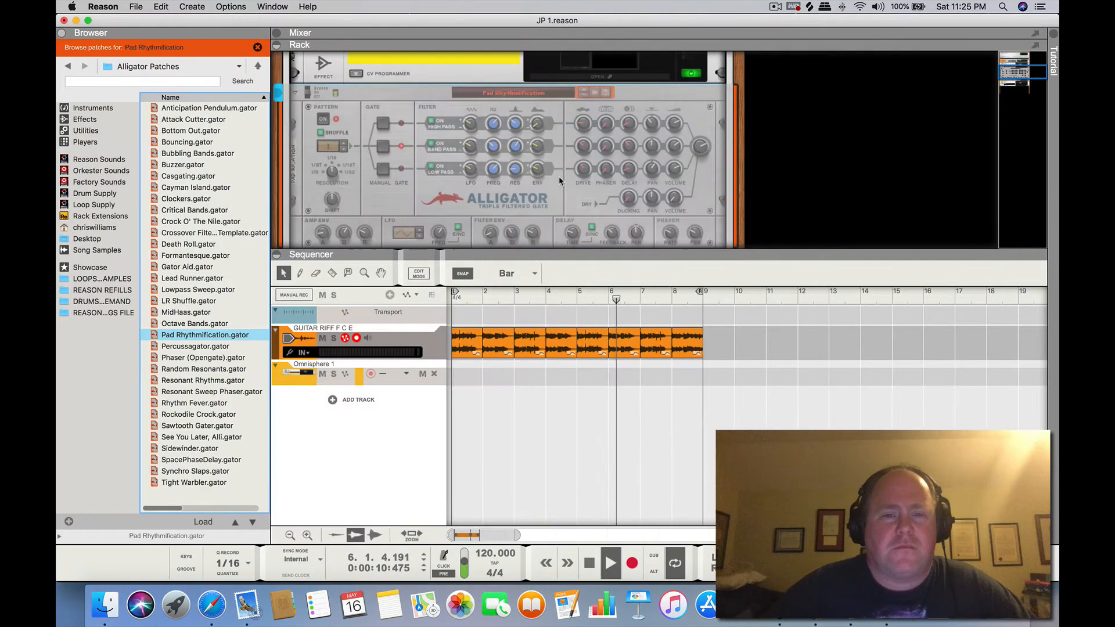
# Audition the Alligator patches from Anticipation Pendulum through Casgating on the playing guitar riff
pyautogui.click(212, 109)
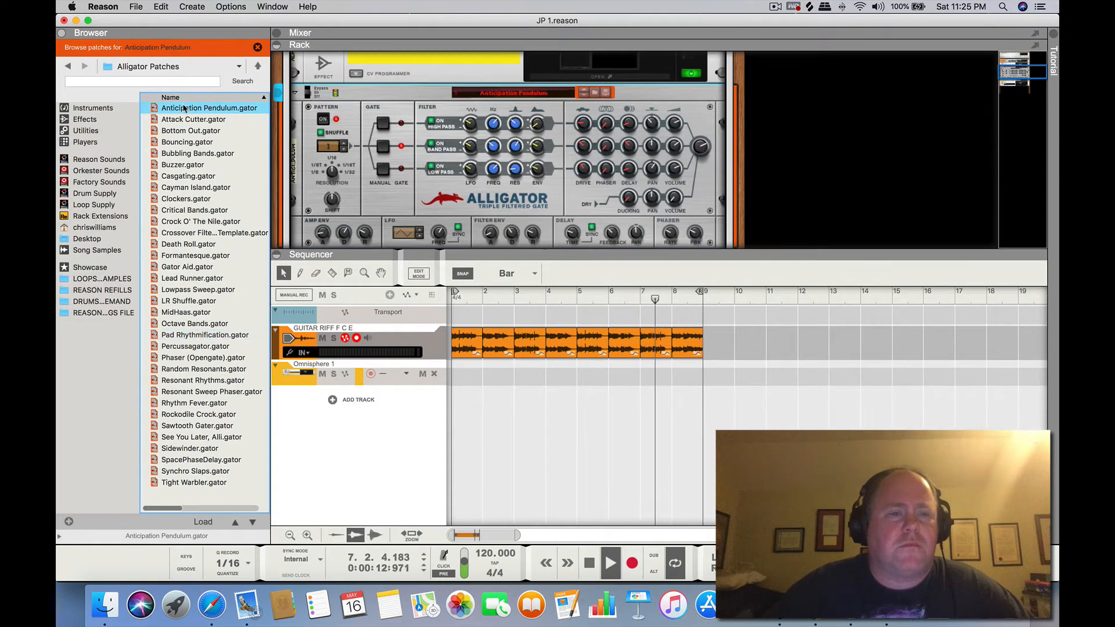
pyautogui.click(221, 119)
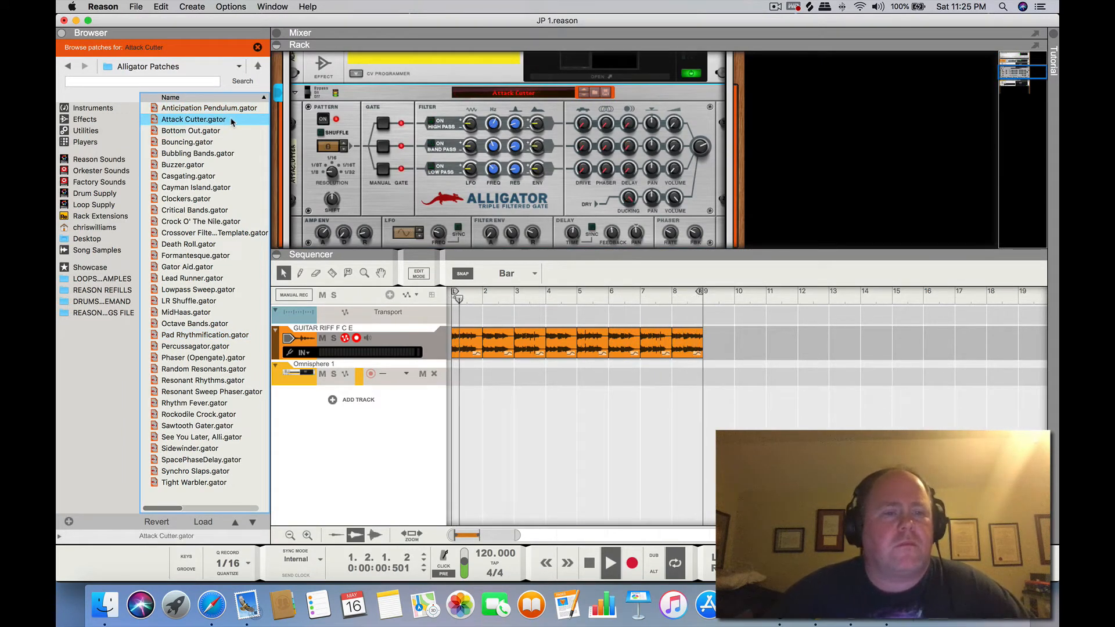
pyautogui.press('Down')
pyautogui.press('Down')
pyautogui.press('Down')
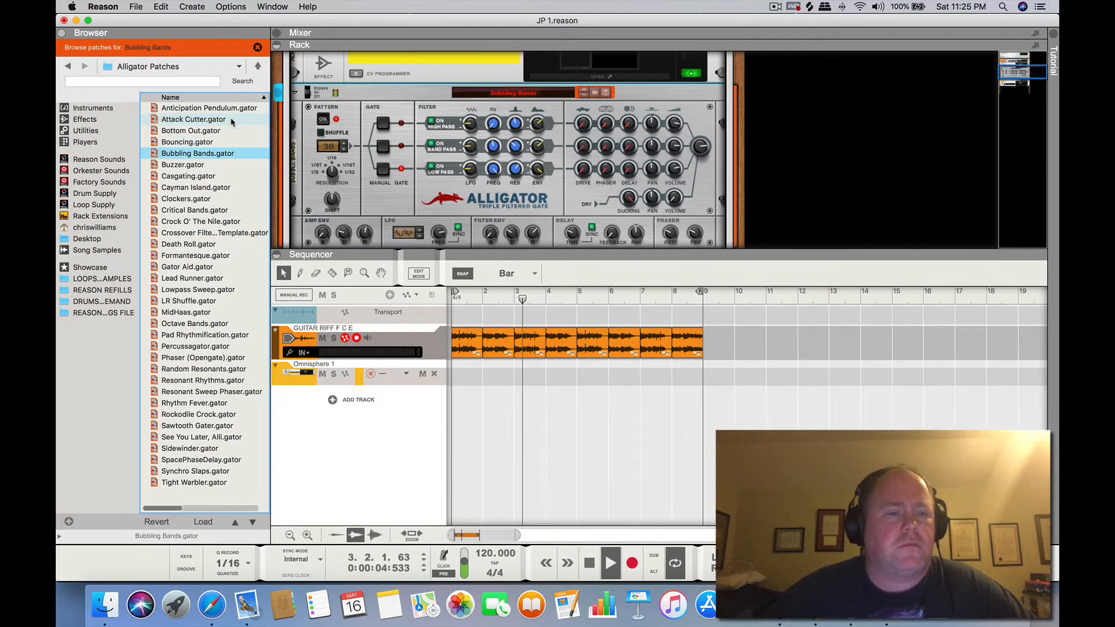
pyautogui.press('Down')
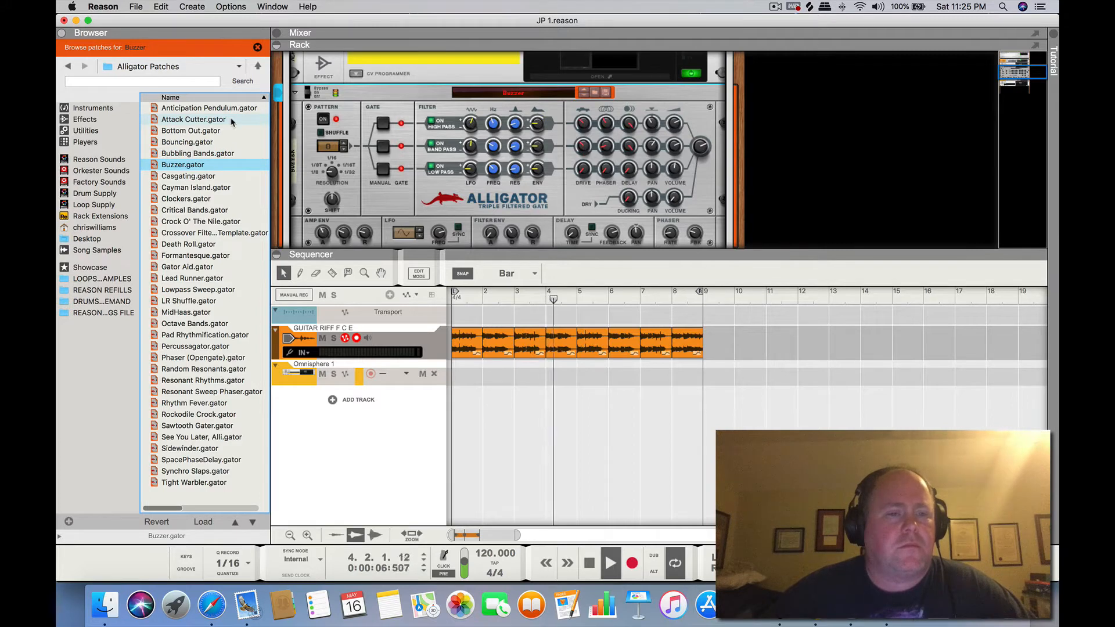
pyautogui.press('Down')
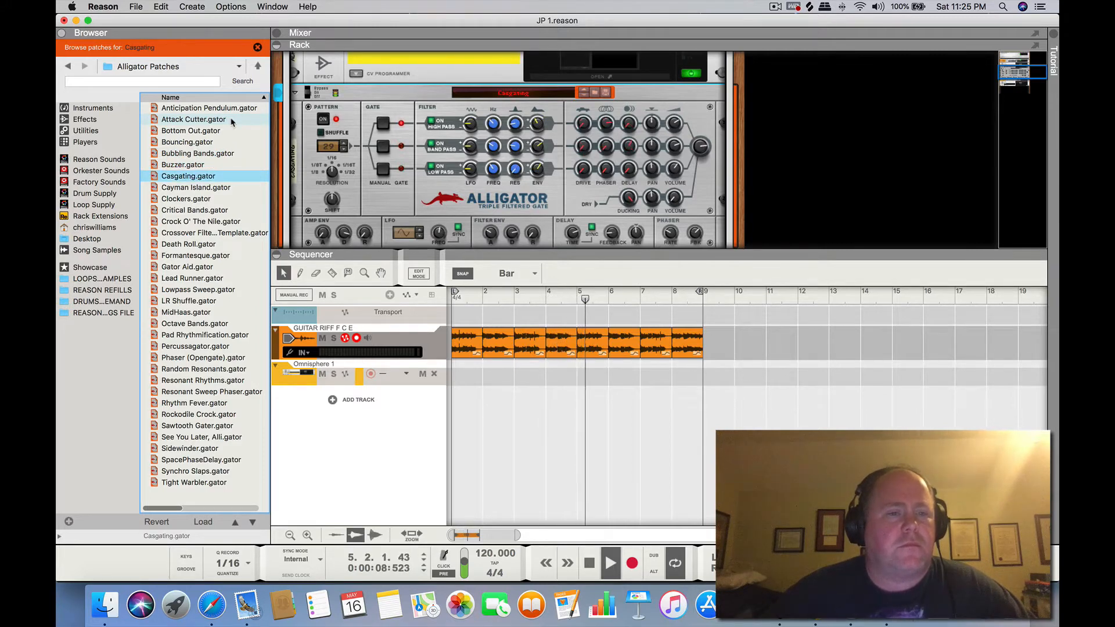
# Audition the Alligator patches from Cayman Island through Gator Aid on the looping riff
pyautogui.press('Down')
pyautogui.press('Down')
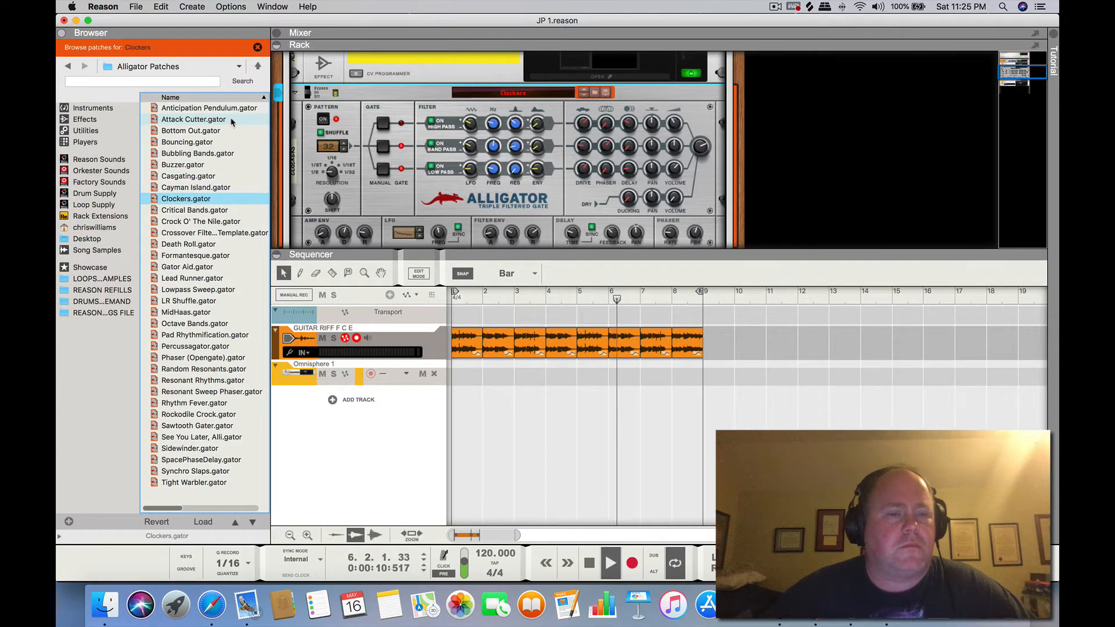
pyautogui.press('Down')
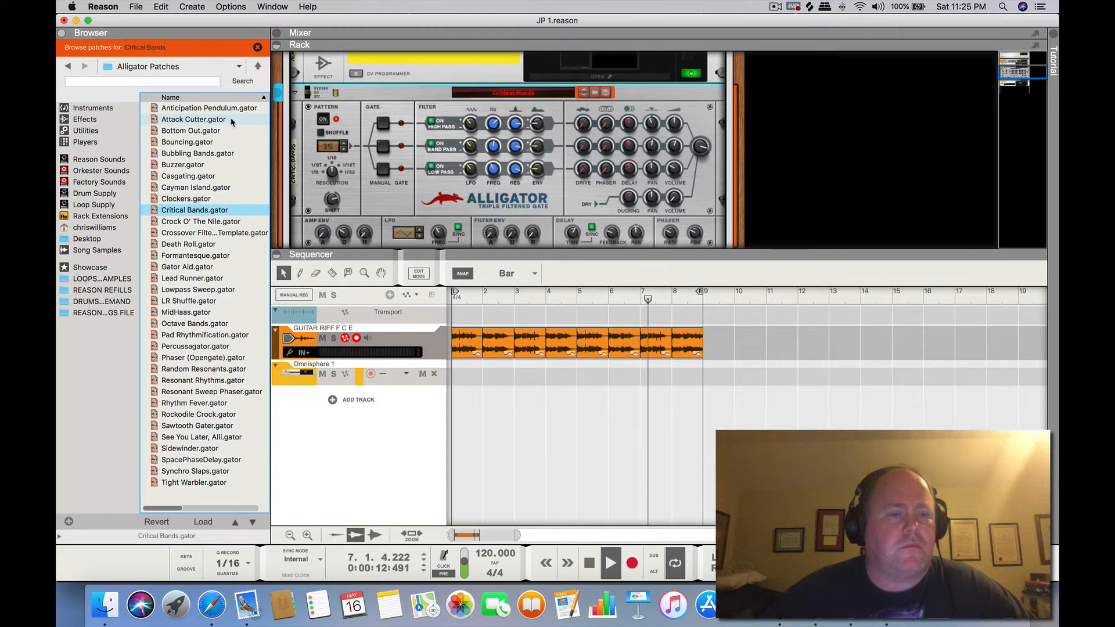
pyautogui.press('Down')
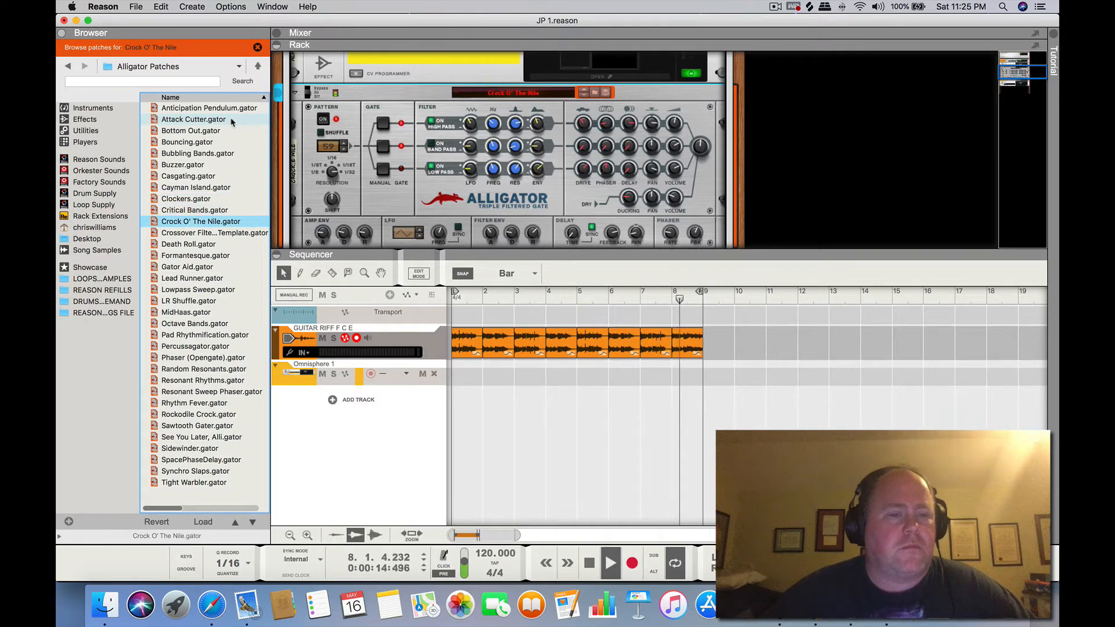
pyautogui.press('Down')
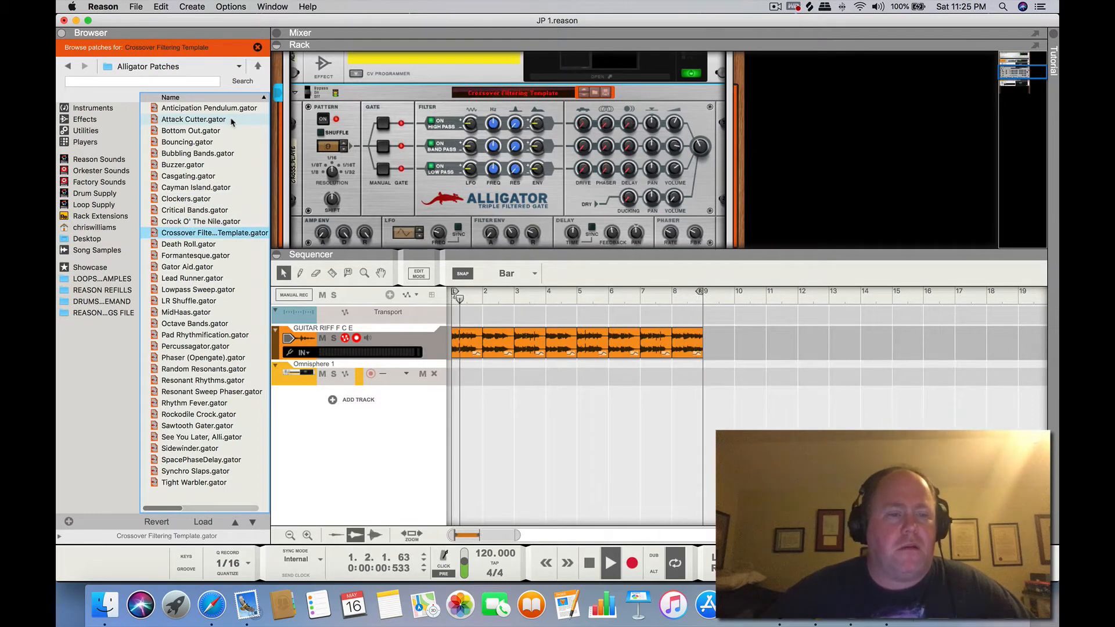
pyautogui.press('Down')
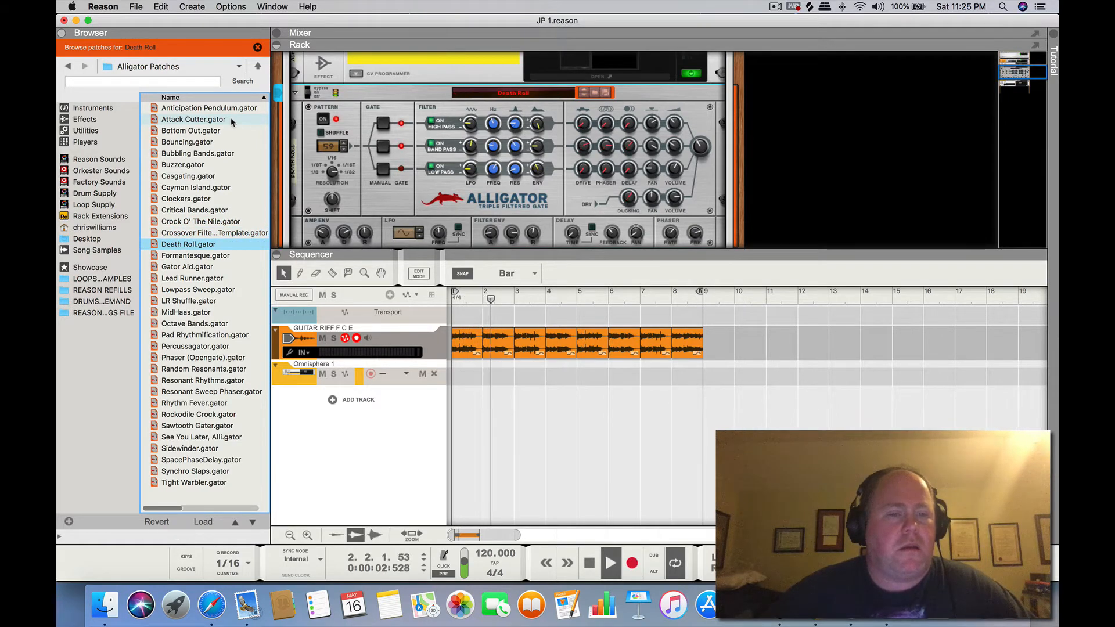
pyautogui.press('Down')
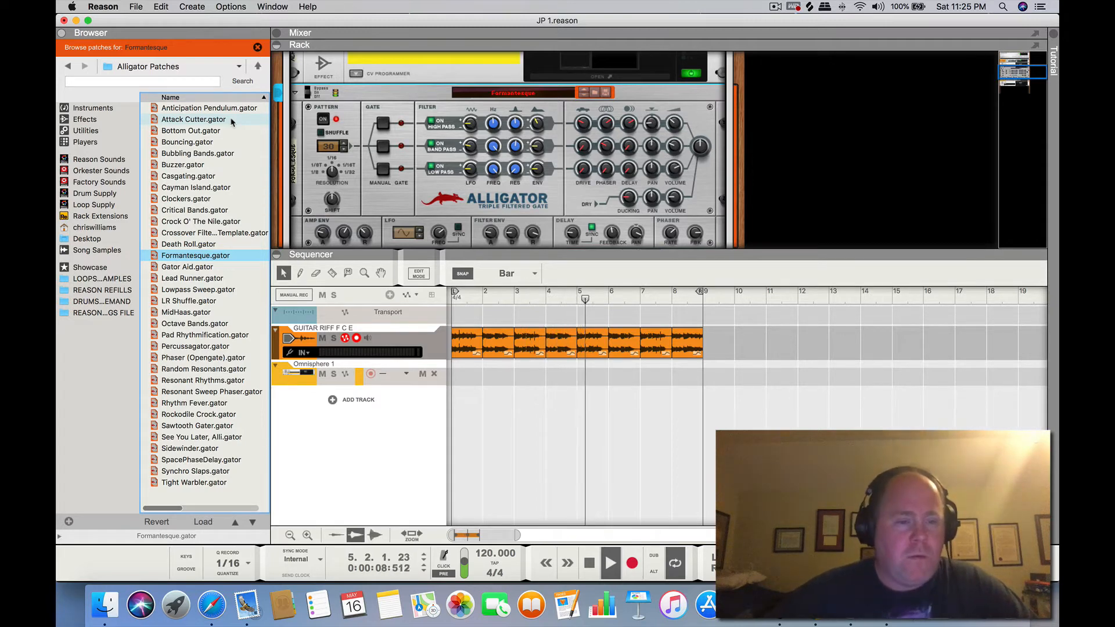
pyautogui.press('Down')
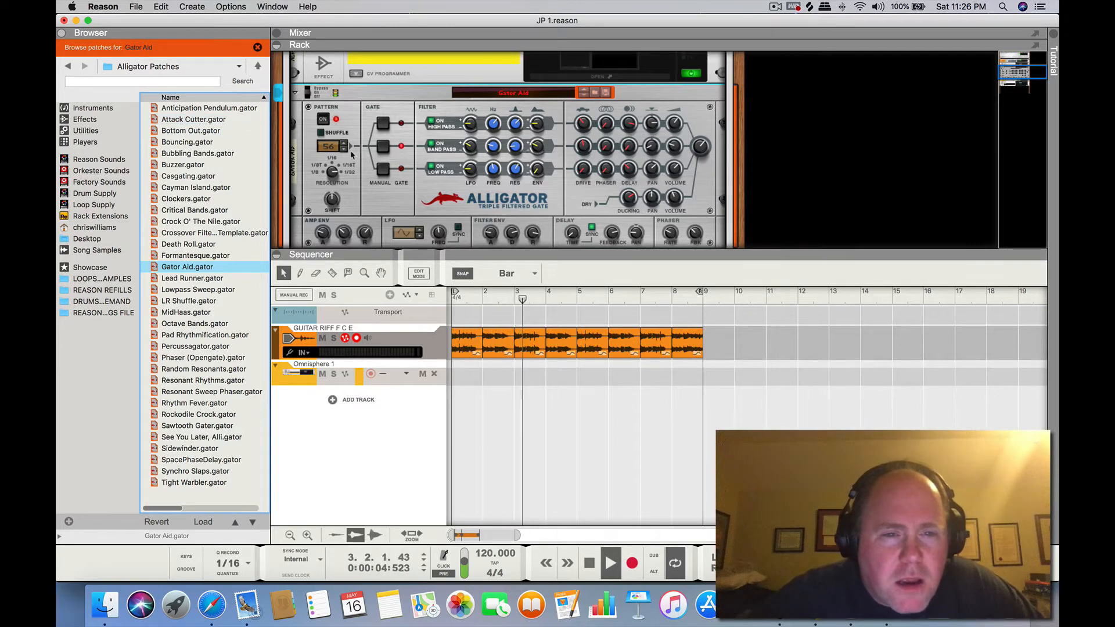
# Examine the Alligator's pattern, gate, filter and volume controls while the riff plays, and stop the playback
pyautogui.scroll(-3, 389, 199)
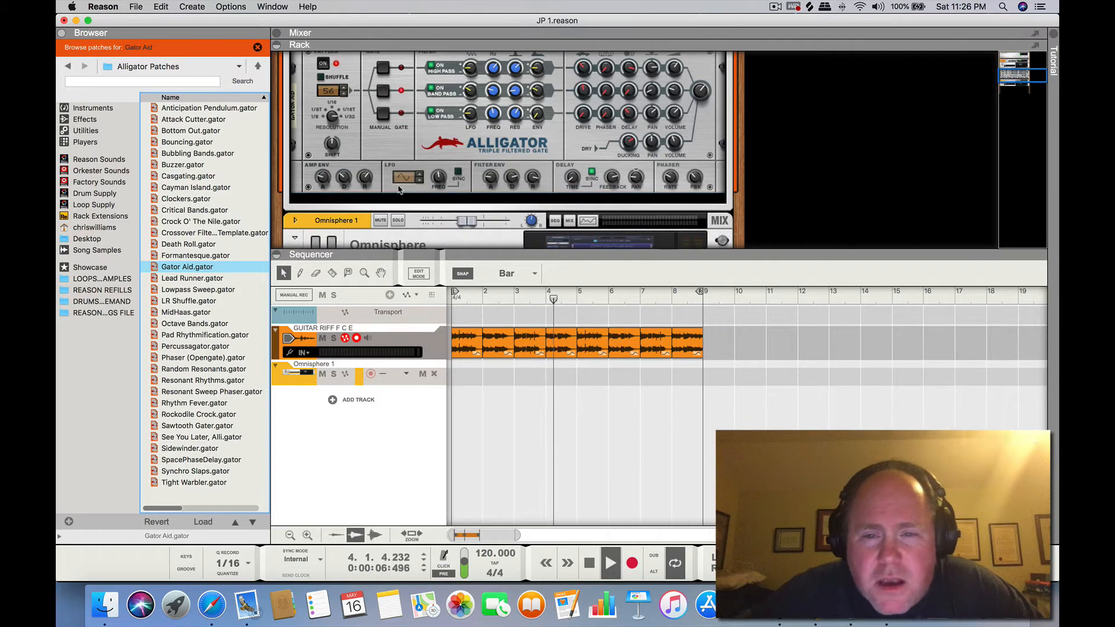
pyautogui.scroll(3, 399, 187)
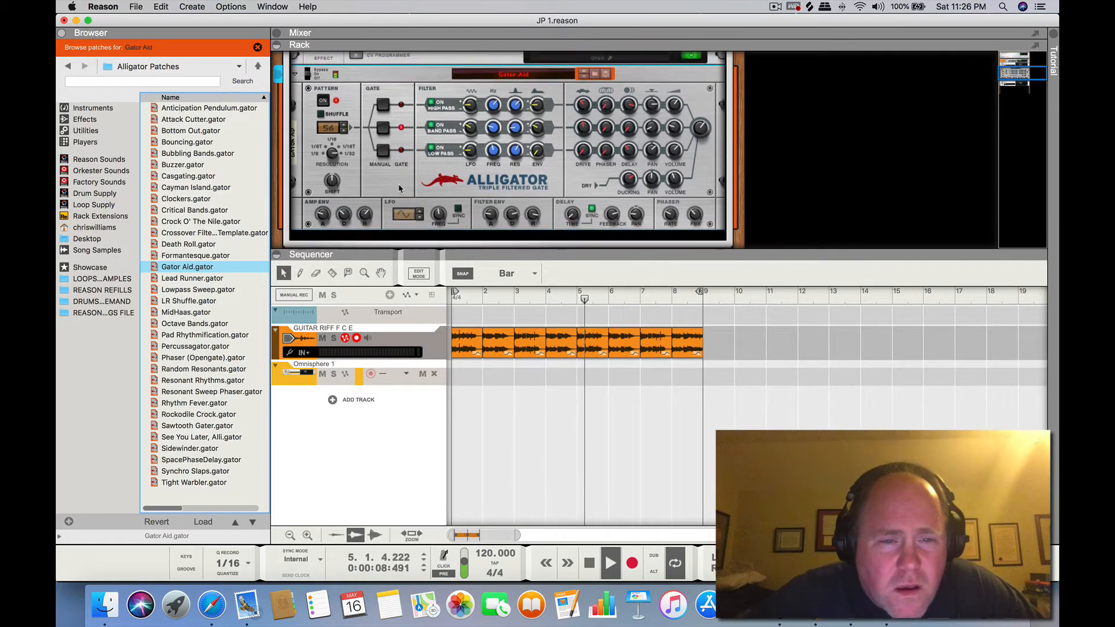
pyautogui.scroll(-1, 400, 188)
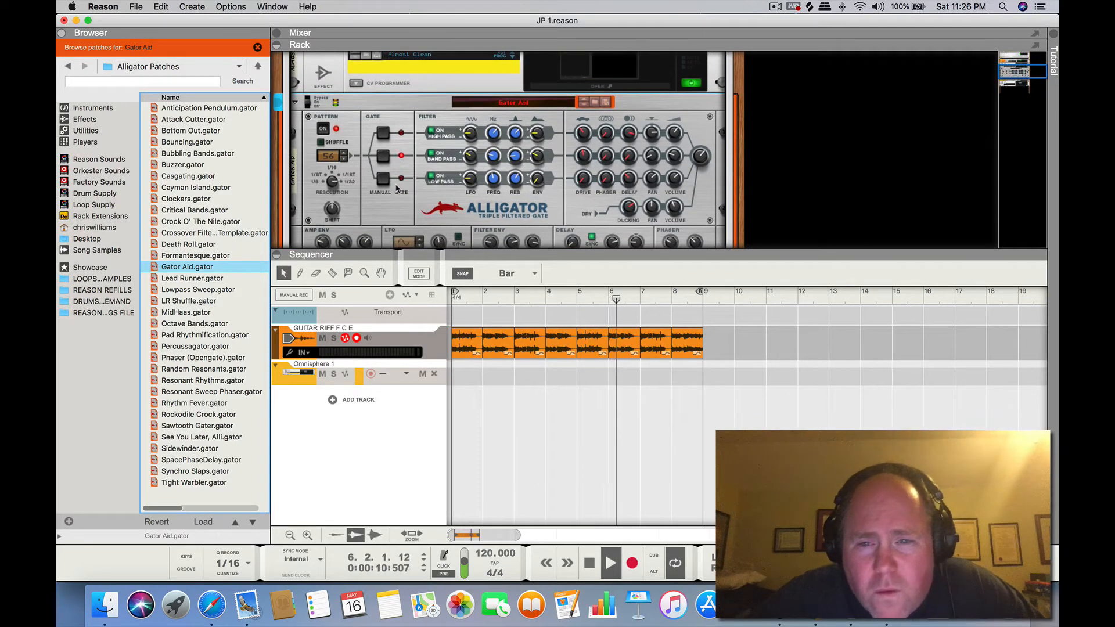
pyautogui.click(703, 159)
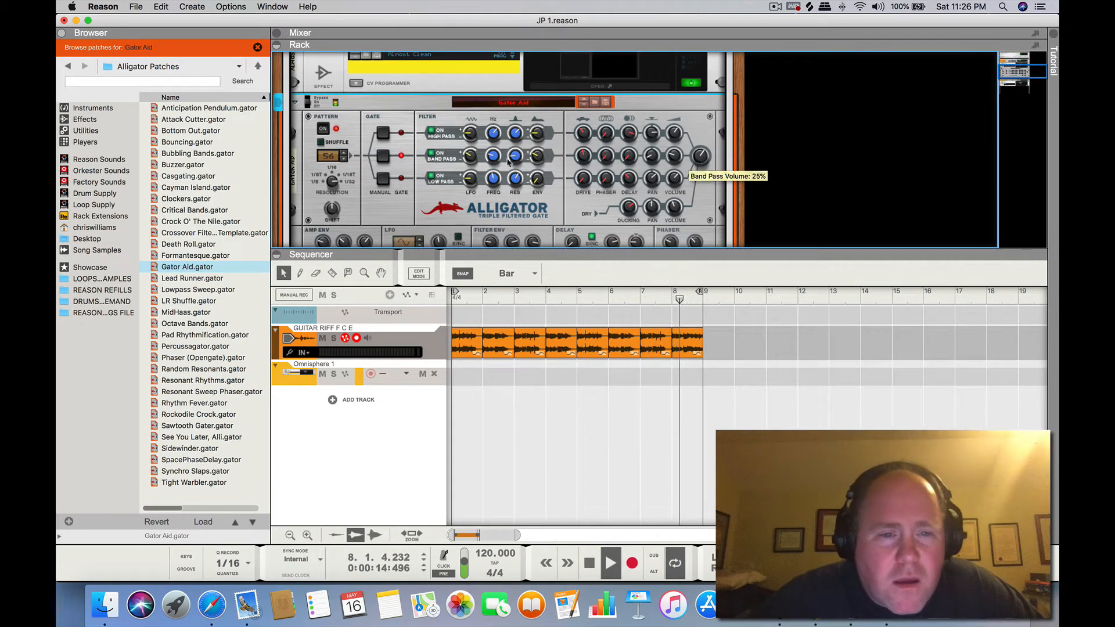
pyautogui.scroll(-5, 319, 194)
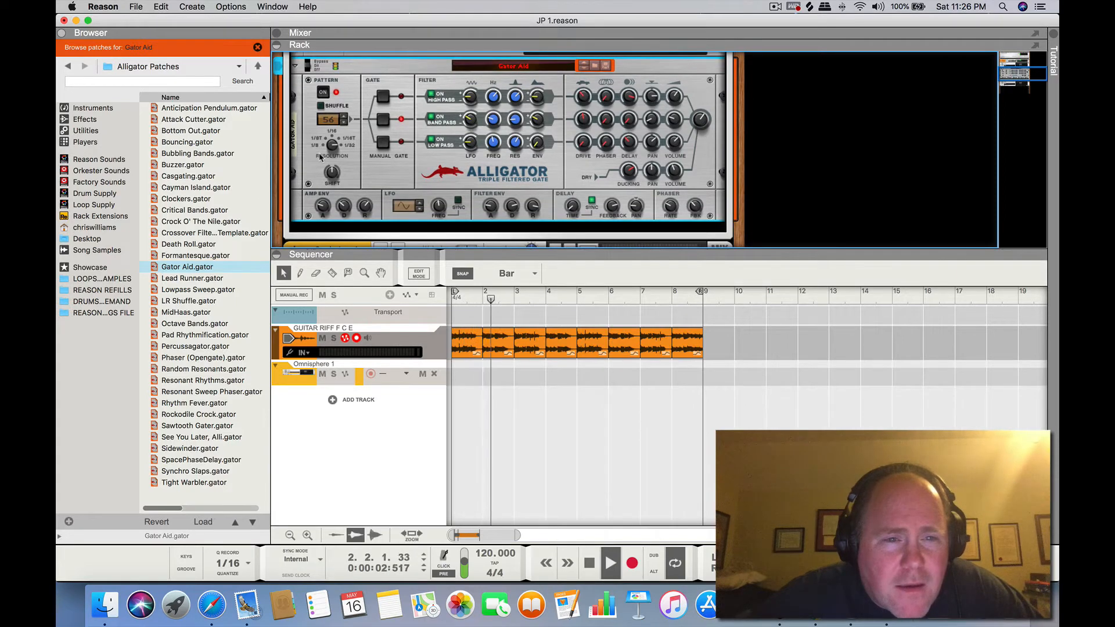
pyautogui.scroll(6, 319, 151)
pyautogui.scroll(-3, 320, 157)
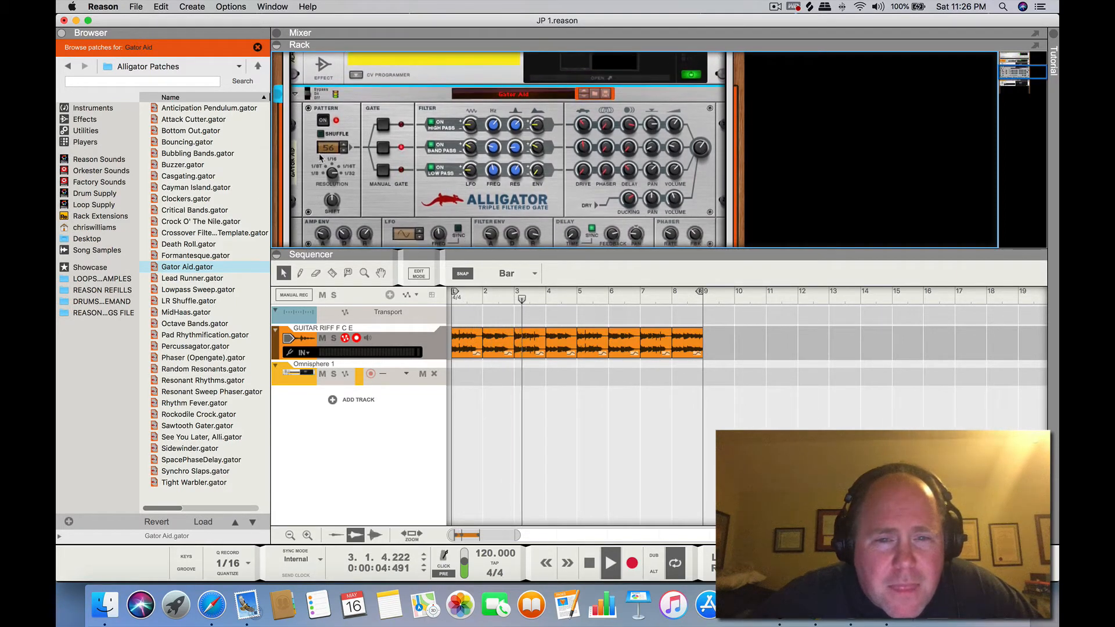
pyautogui.scroll(-3, 320, 157)
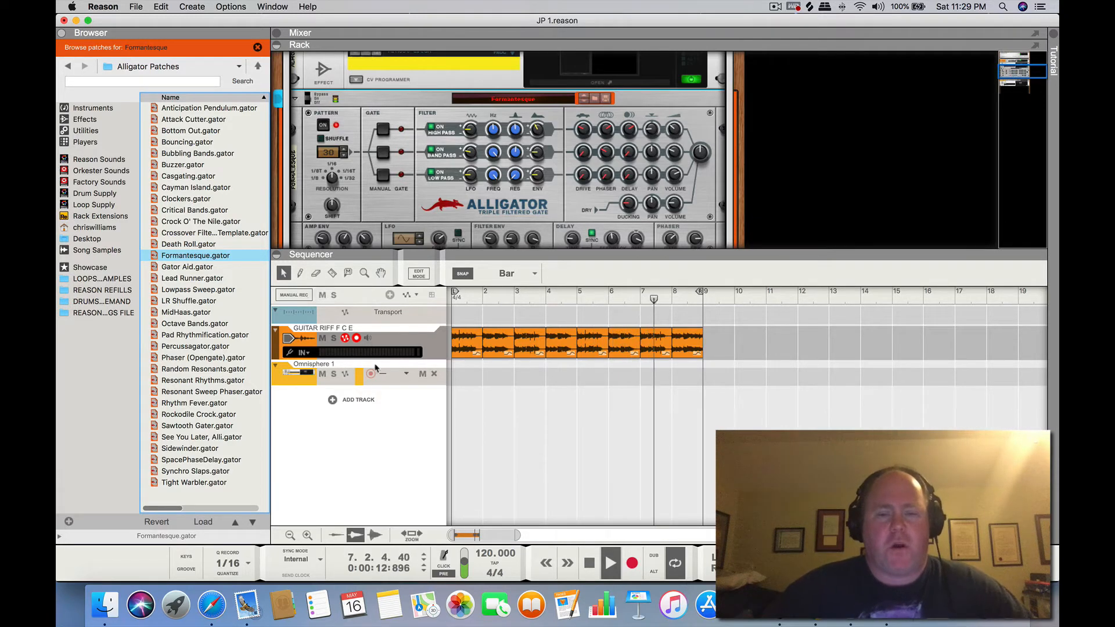
pyautogui.click(588, 563)
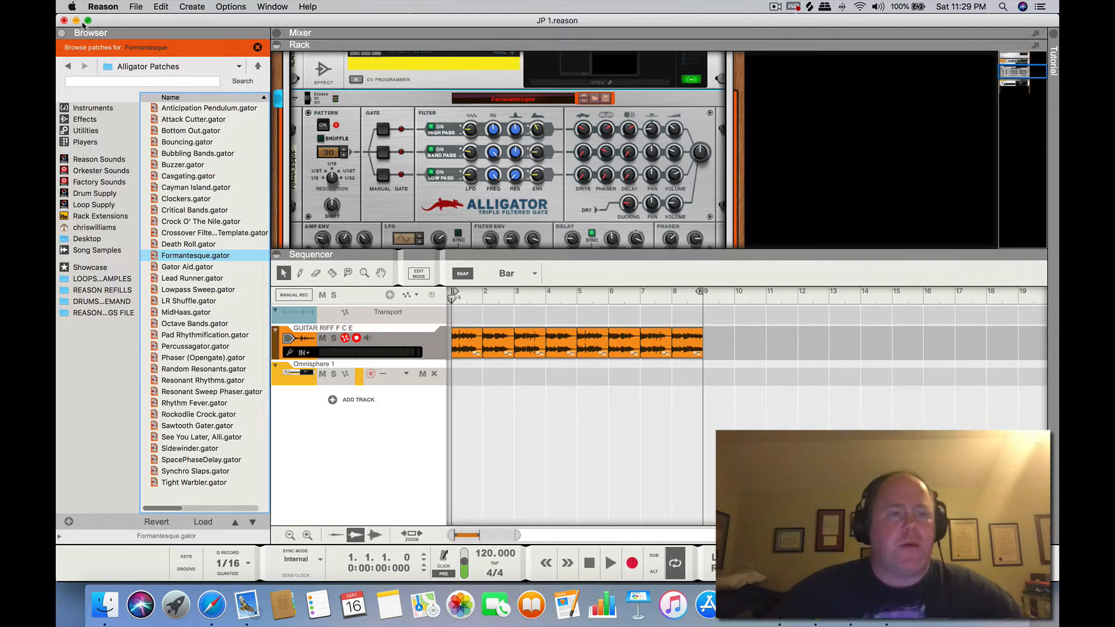
pyautogui.click(777, 7)
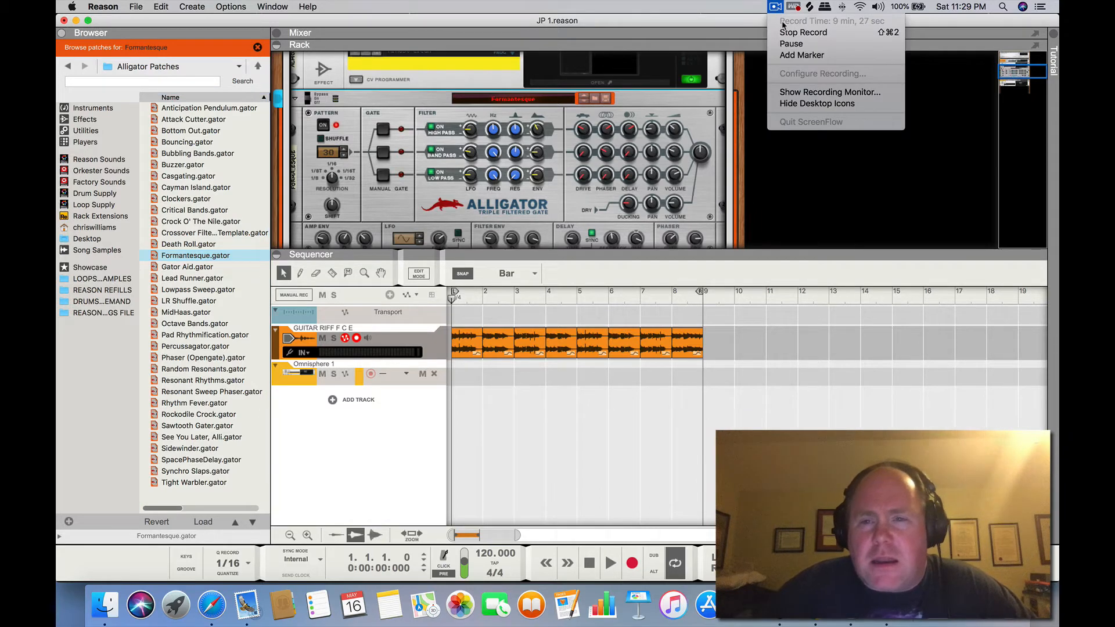
pyautogui.click(787, 43)
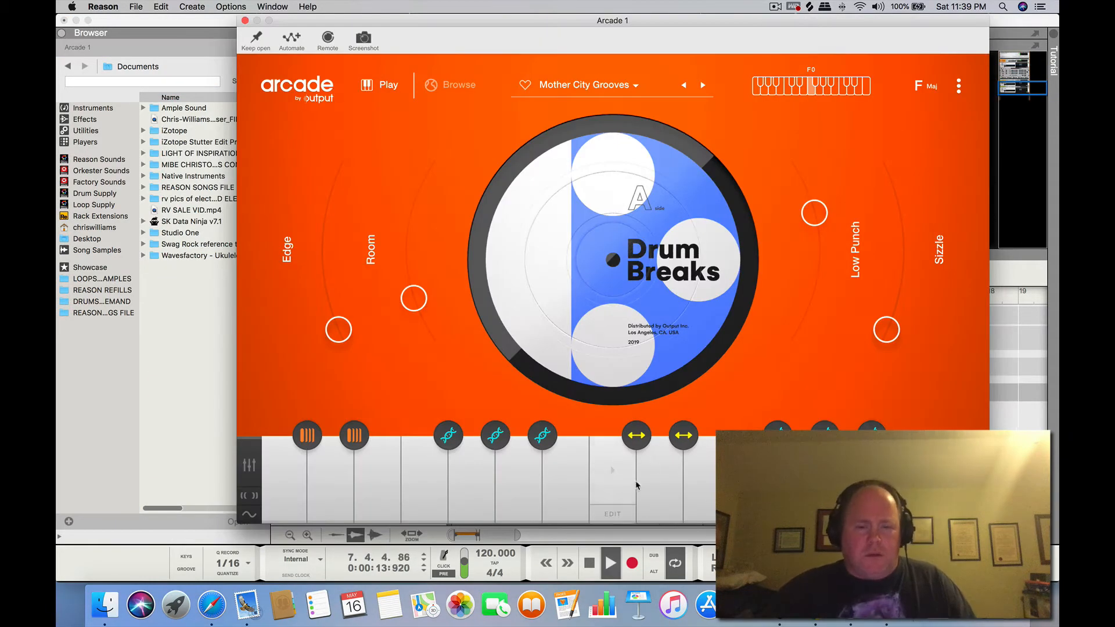
# Audition Arcade's Mother City Grooves drum kit with the song playing, rewinding to the start and restarting playback
pyautogui.click(597, 563)
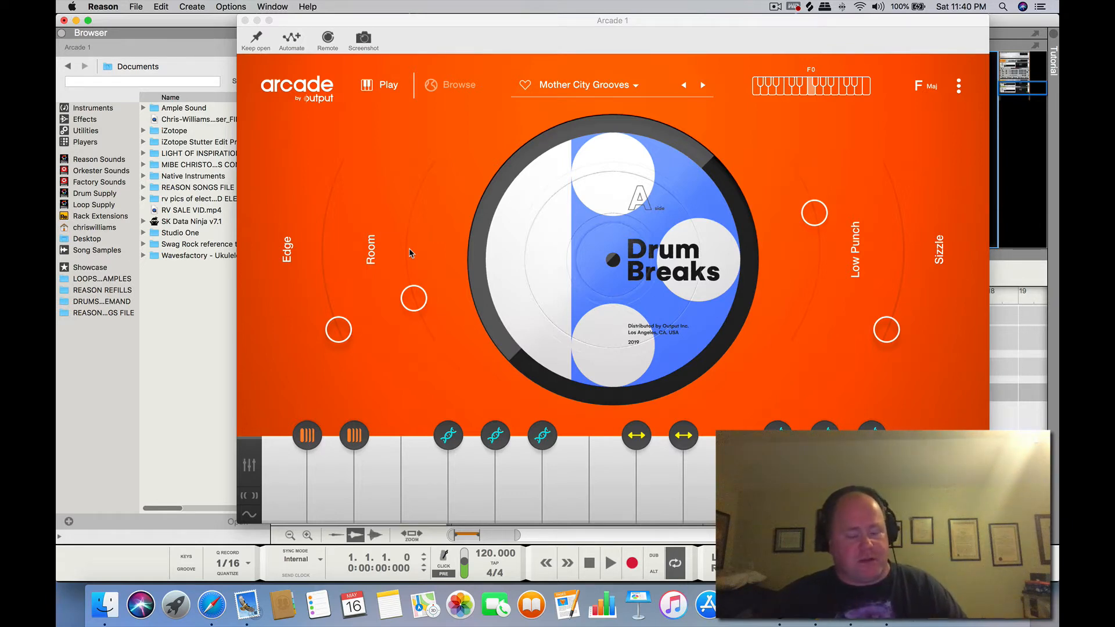
pyautogui.click(612, 563)
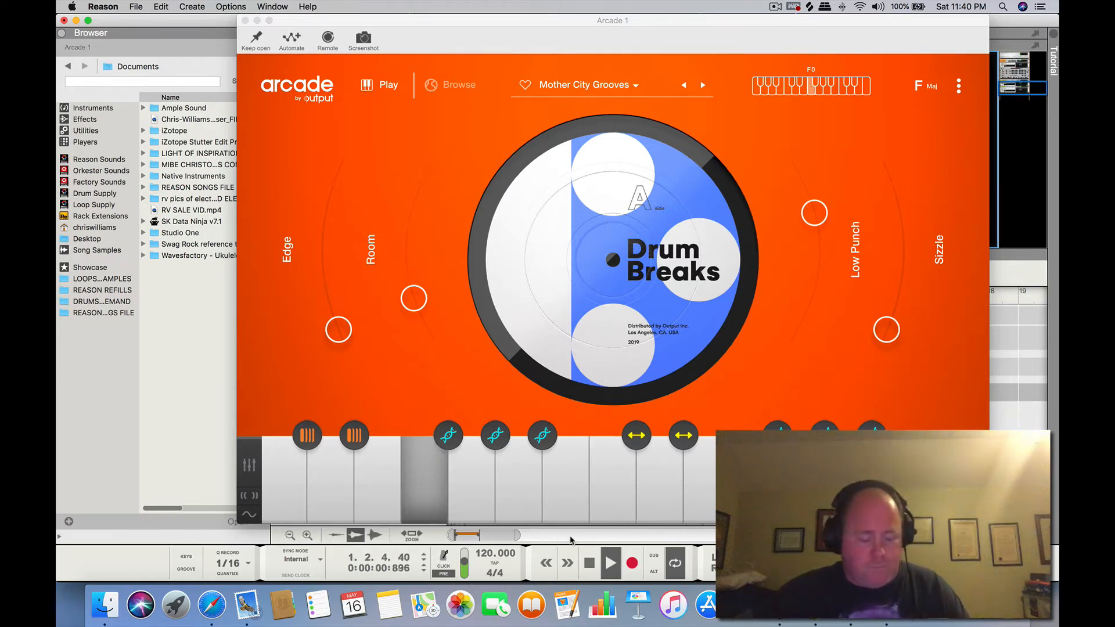
pyautogui.click(593, 565)
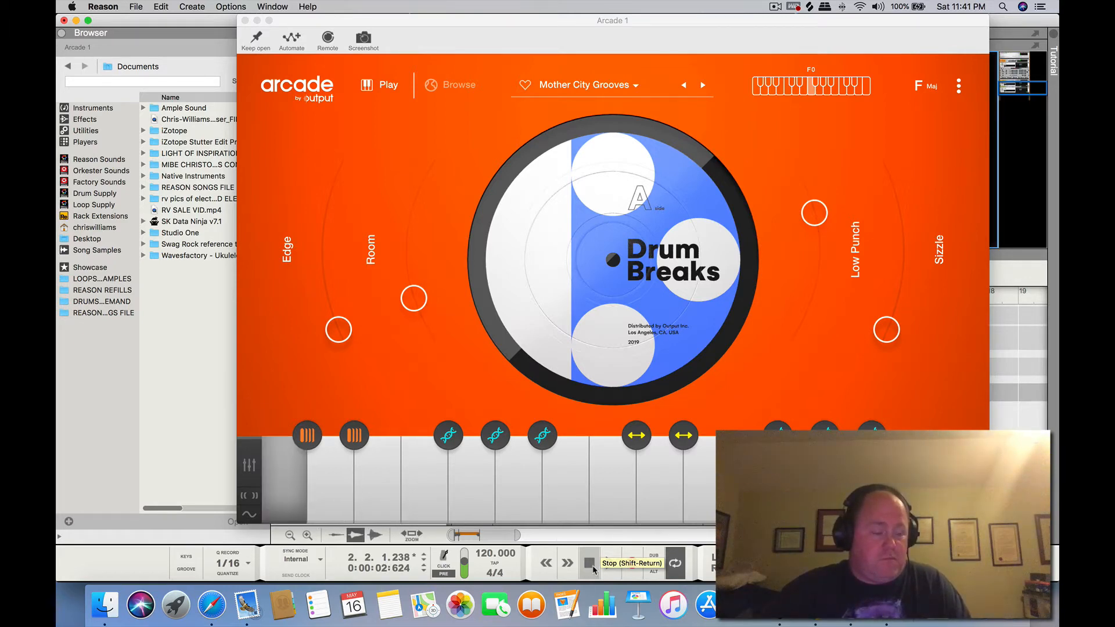
pyautogui.click(592, 566)
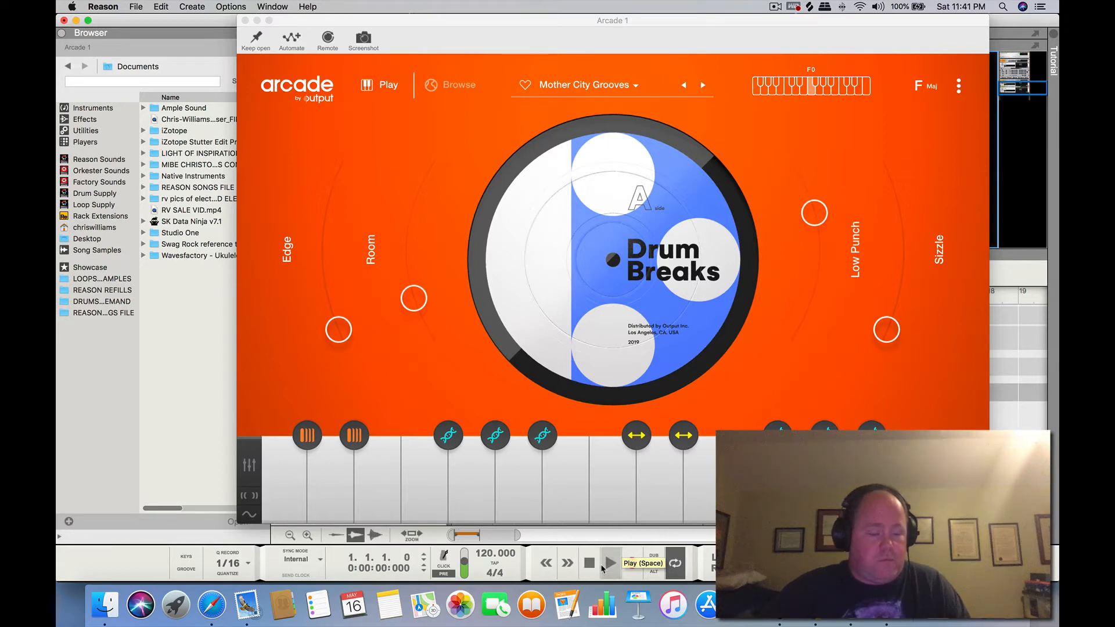
pyautogui.click(604, 564)
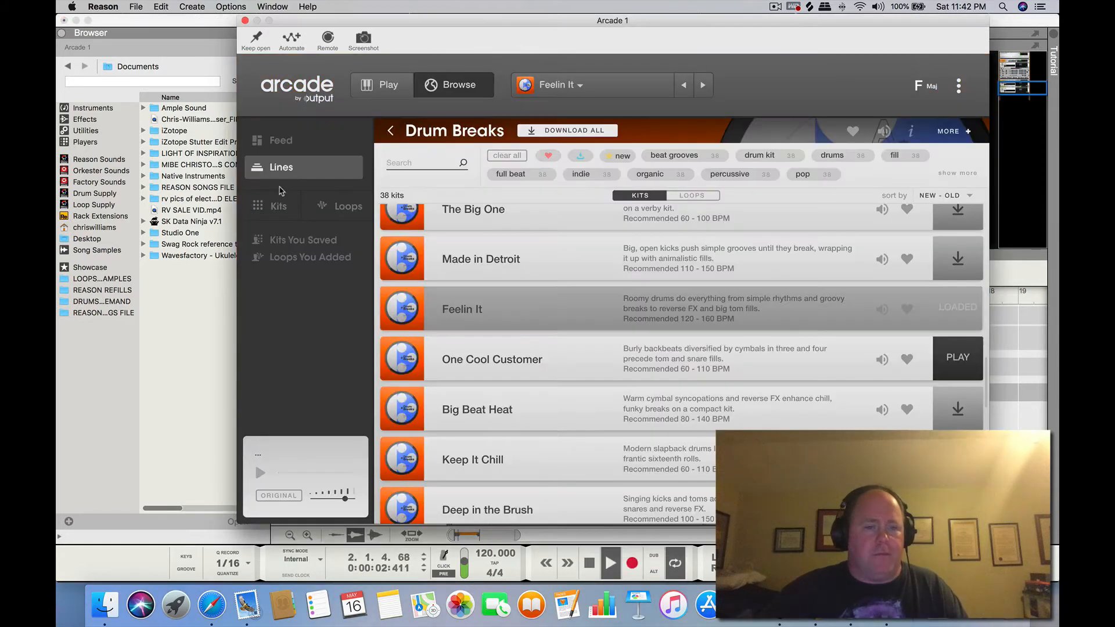
# Open Arcade's list of lines and browse past Drum Breaks and Raw Takes
pyautogui.click(281, 166)
pyautogui.scroll(-5, 450, 291)
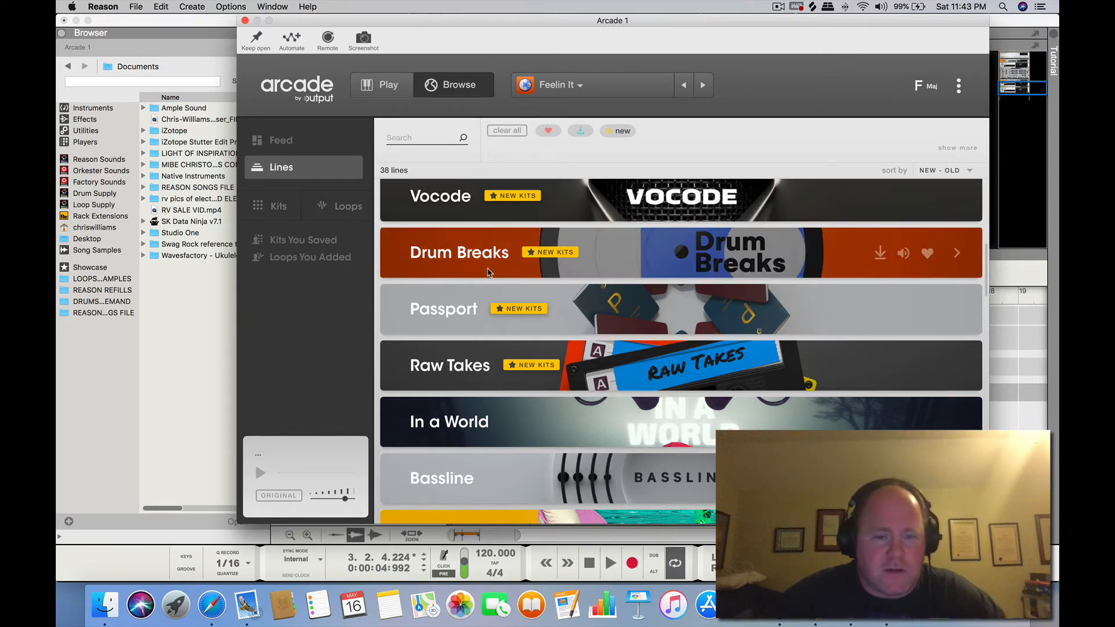
pyautogui.scroll(-4, 491, 273)
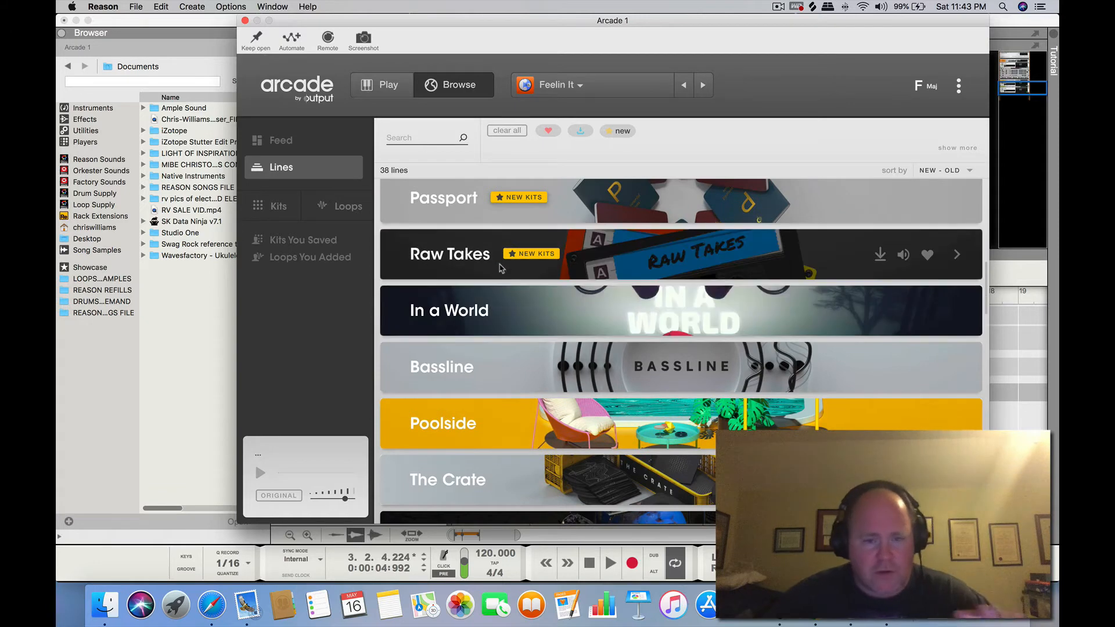
pyautogui.scroll(-1, 497, 253)
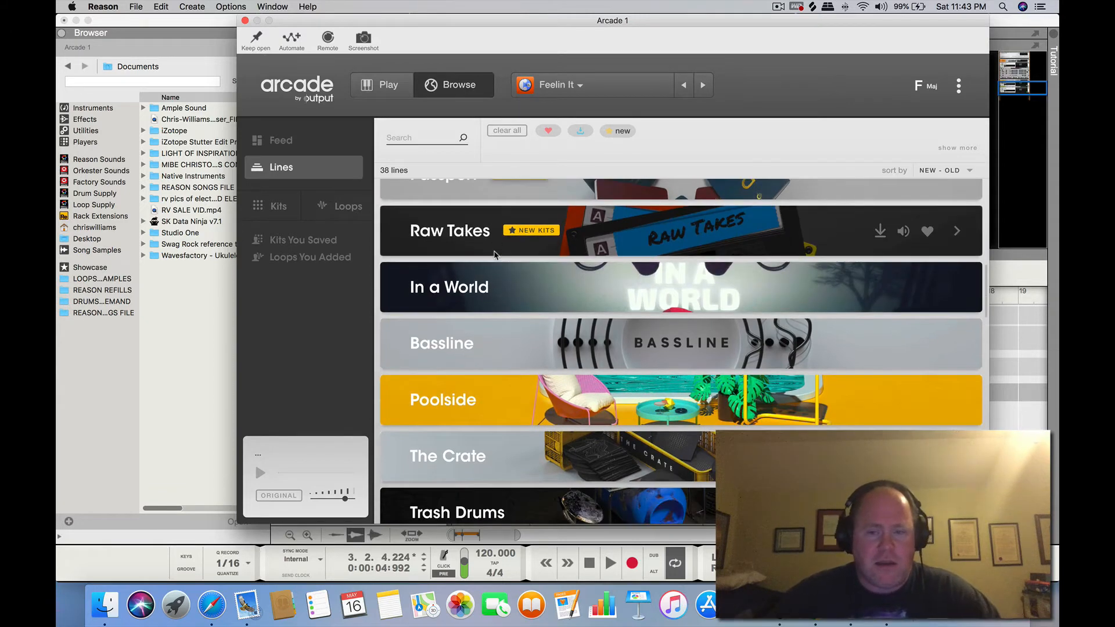
pyautogui.scroll(-1, 475, 231)
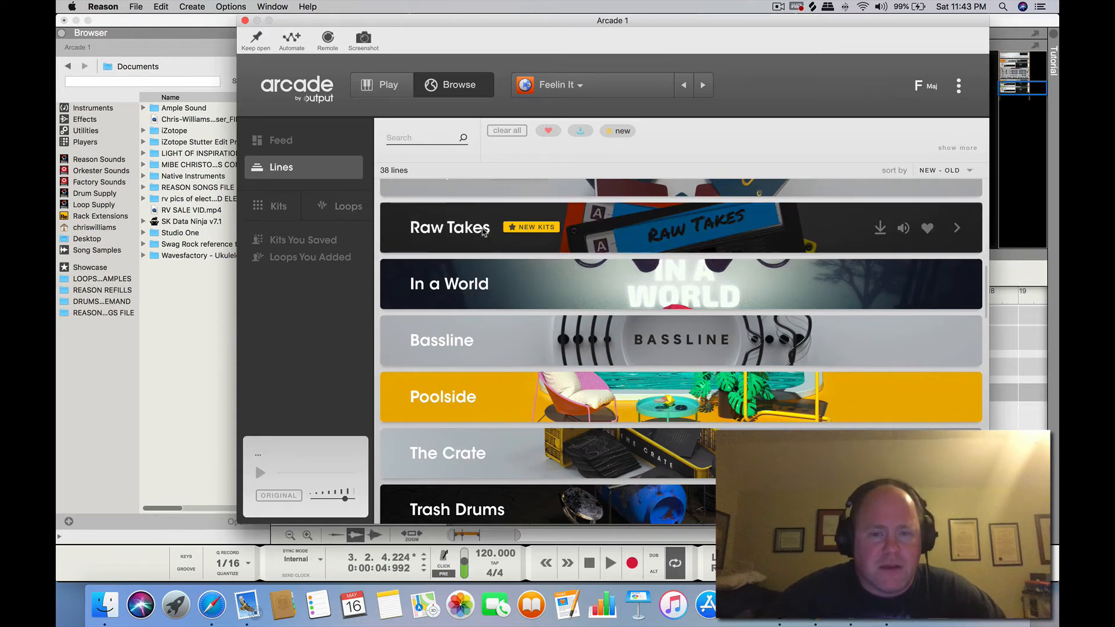
pyautogui.click(777, 7)
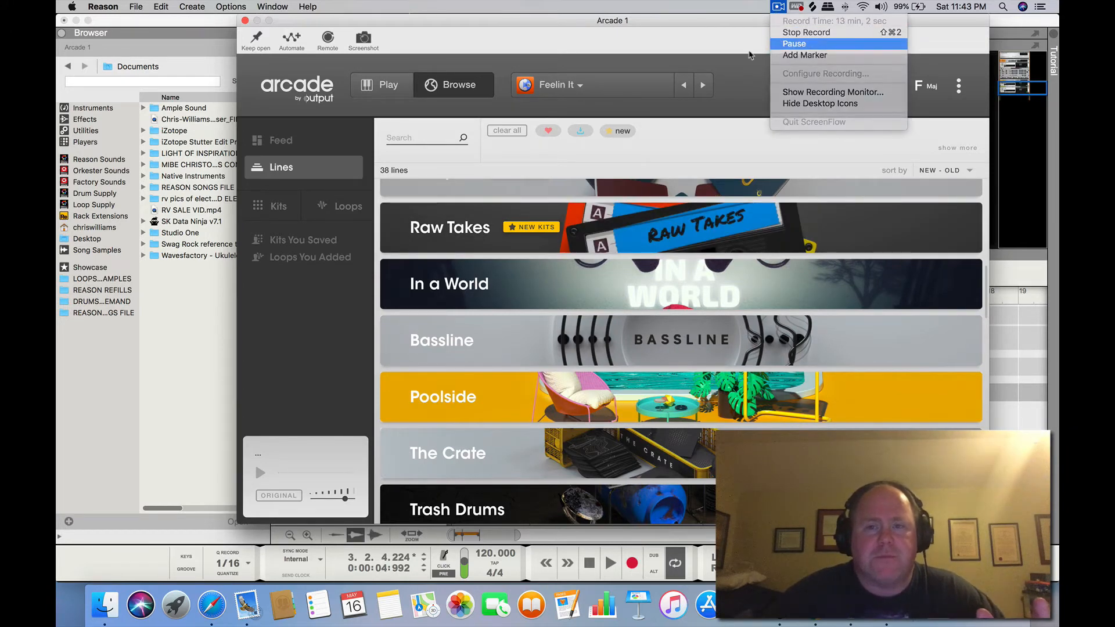
pyautogui.click(794, 44)
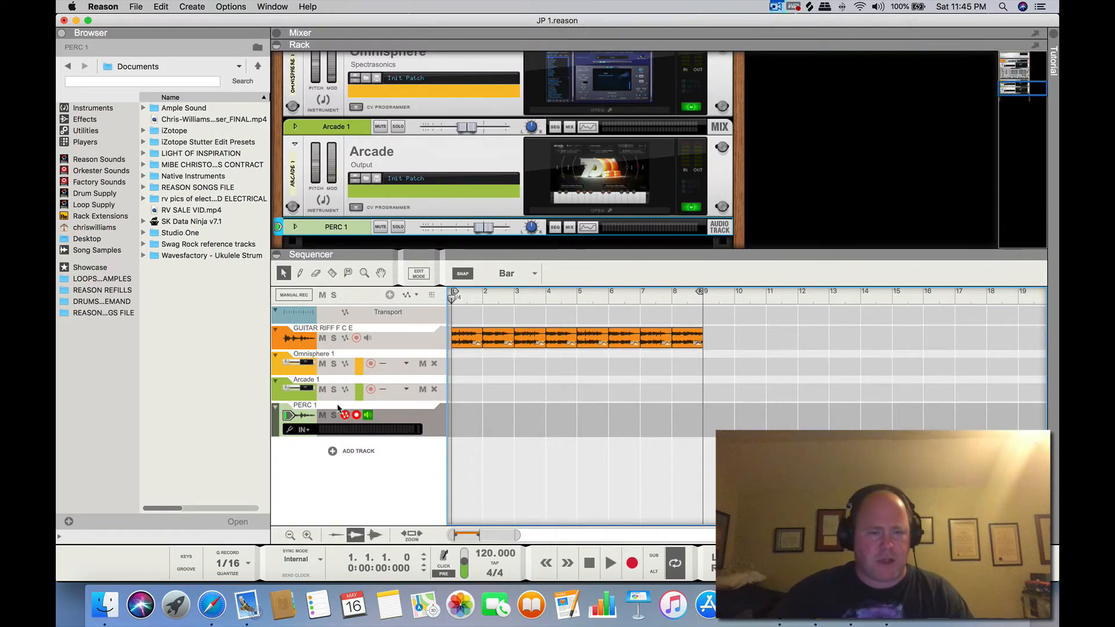
# Select the Arcade 1 track and create an empty one-bar clip at bar 1
pyautogui.click(345, 387)
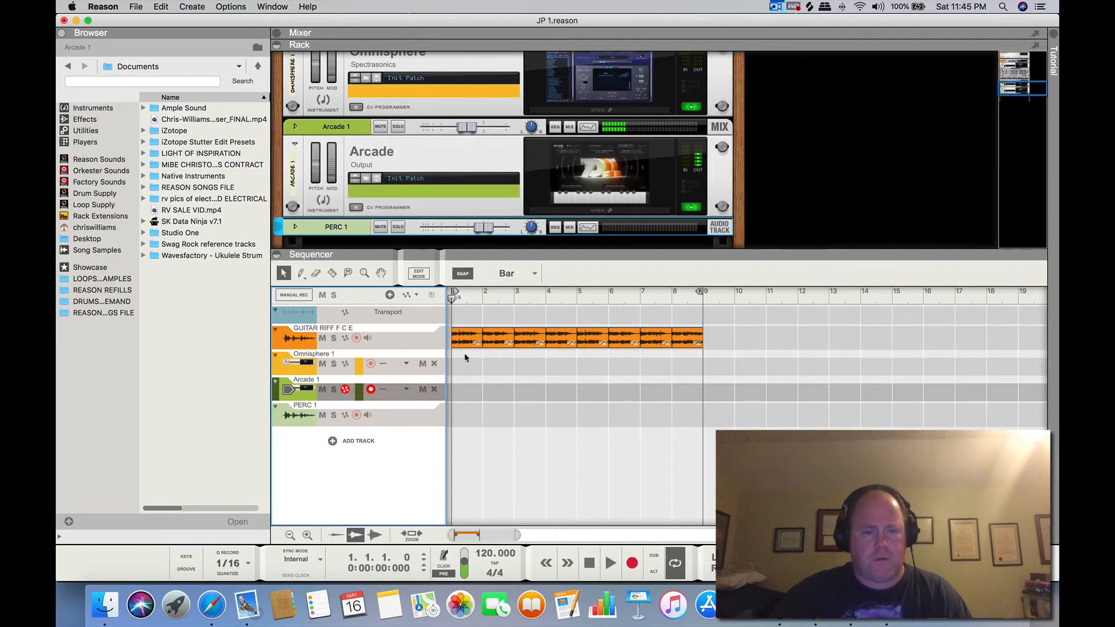
pyautogui.doubleClick(476, 392)
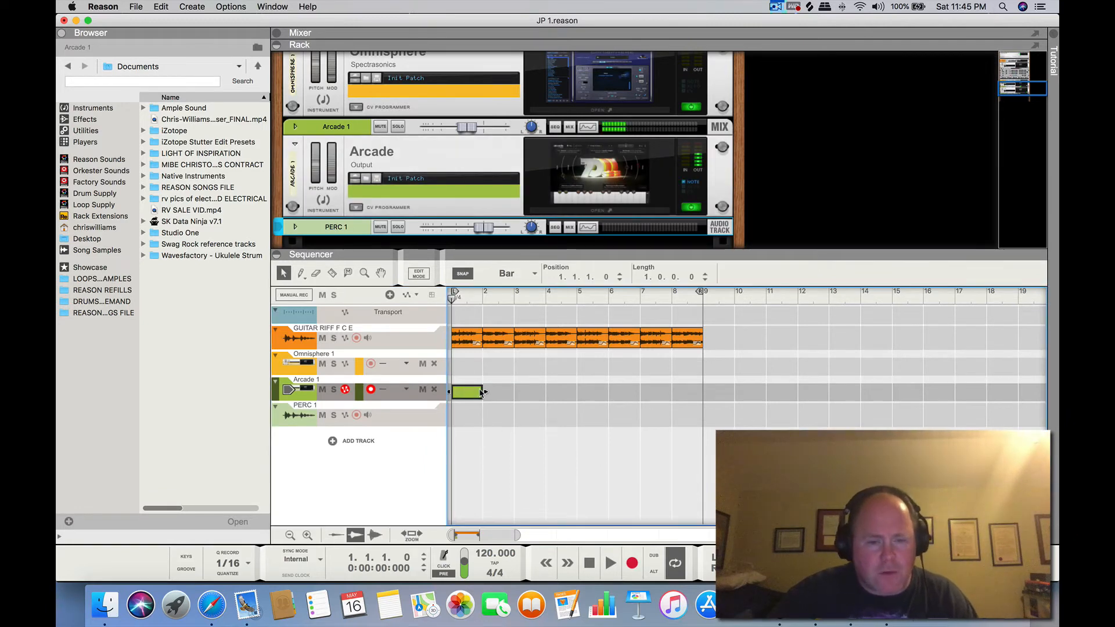
# Extend the Arcade 1 clip to eight bars and fill it with a single C3 note lasting the full eight bars
pyautogui.moveTo(486, 391); pyautogui.dragTo(681, 391)
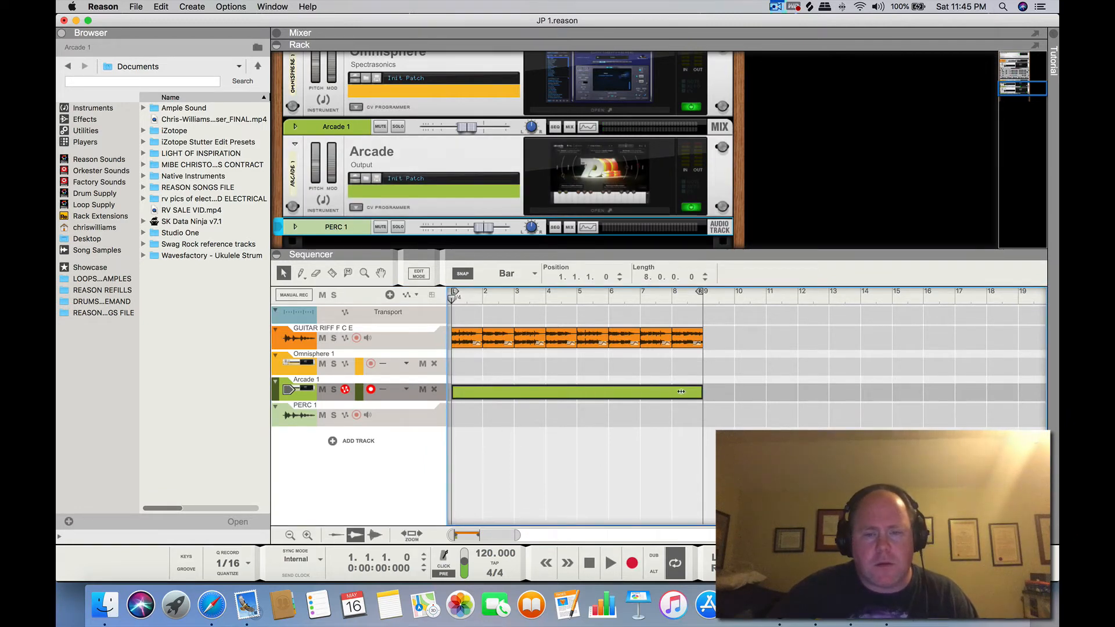
pyautogui.doubleClick(538, 393)
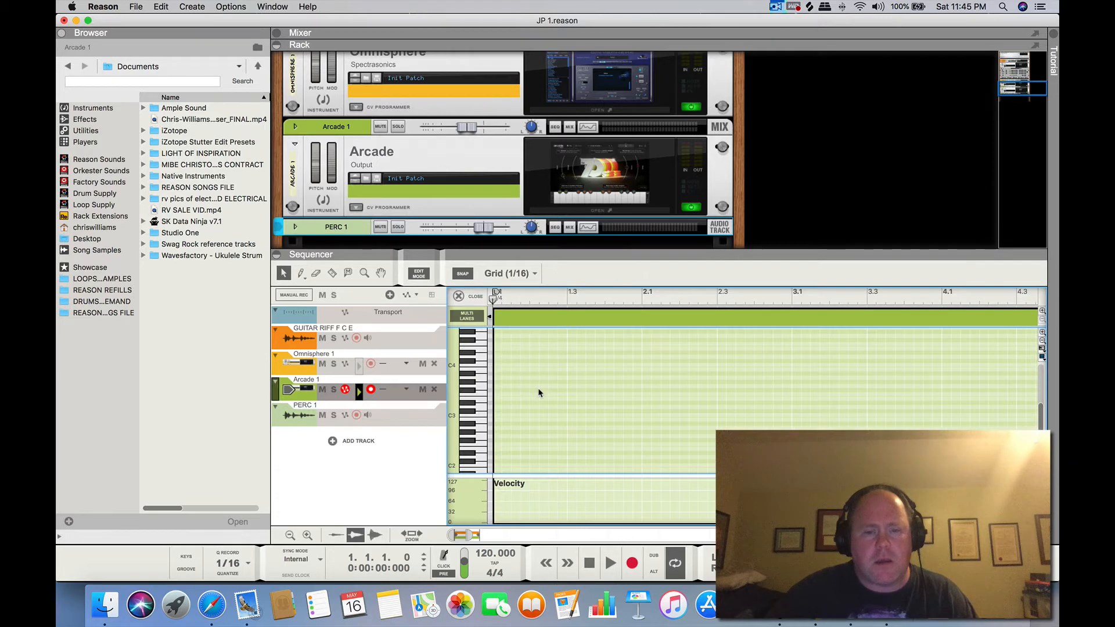
pyautogui.doubleClick(496, 417)
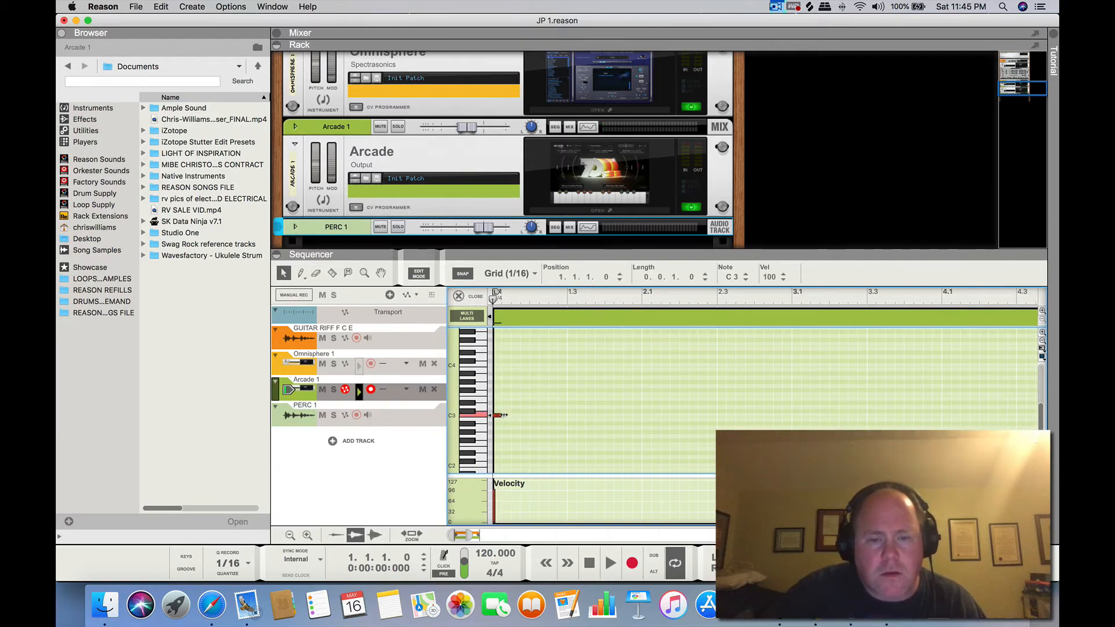
pyautogui.moveTo(502, 415); pyautogui.dragTo(1015, 413)
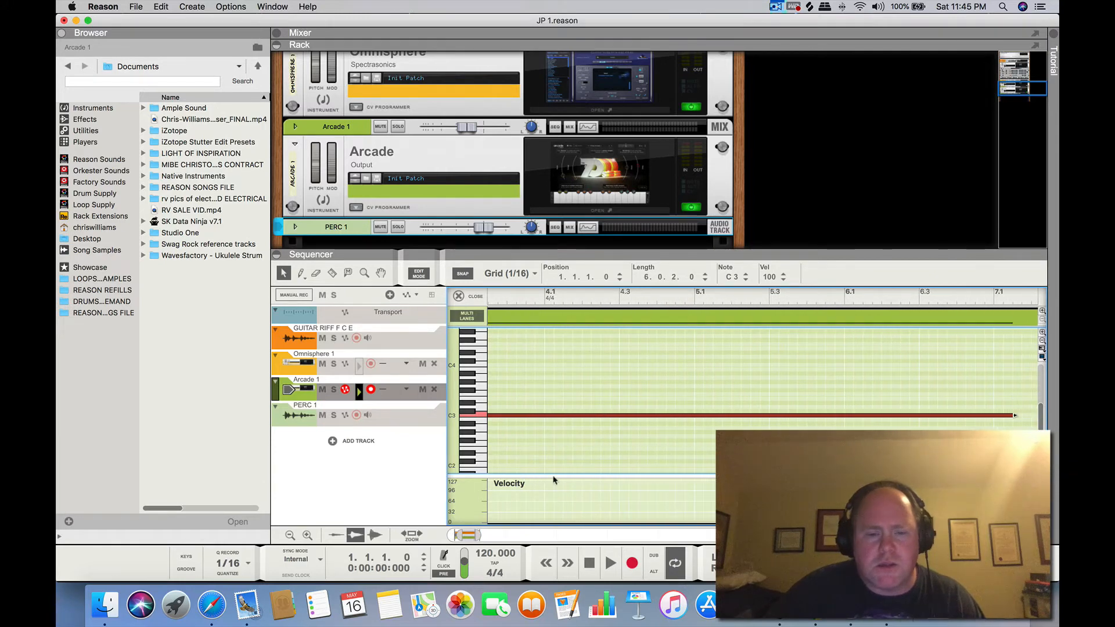
pyautogui.moveTo(456, 535); pyautogui.dragTo(493, 535)
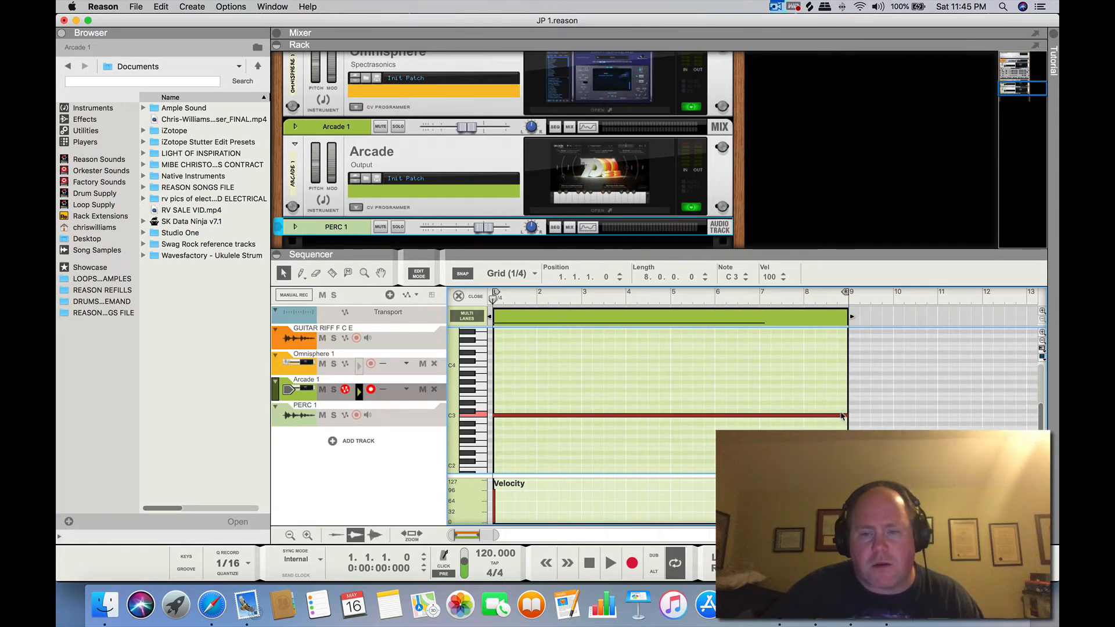
pyautogui.click(465, 297)
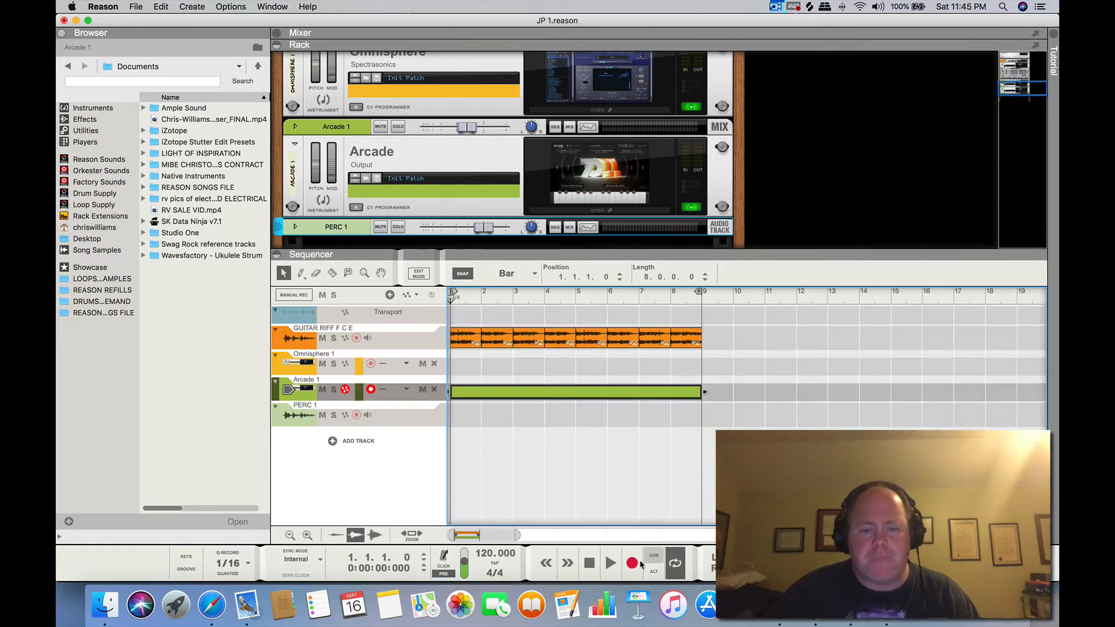
# Play the song with the Arcade part, lower the PERC 1 level to -8.78 dB, and return to the start
pyautogui.click(610, 562)
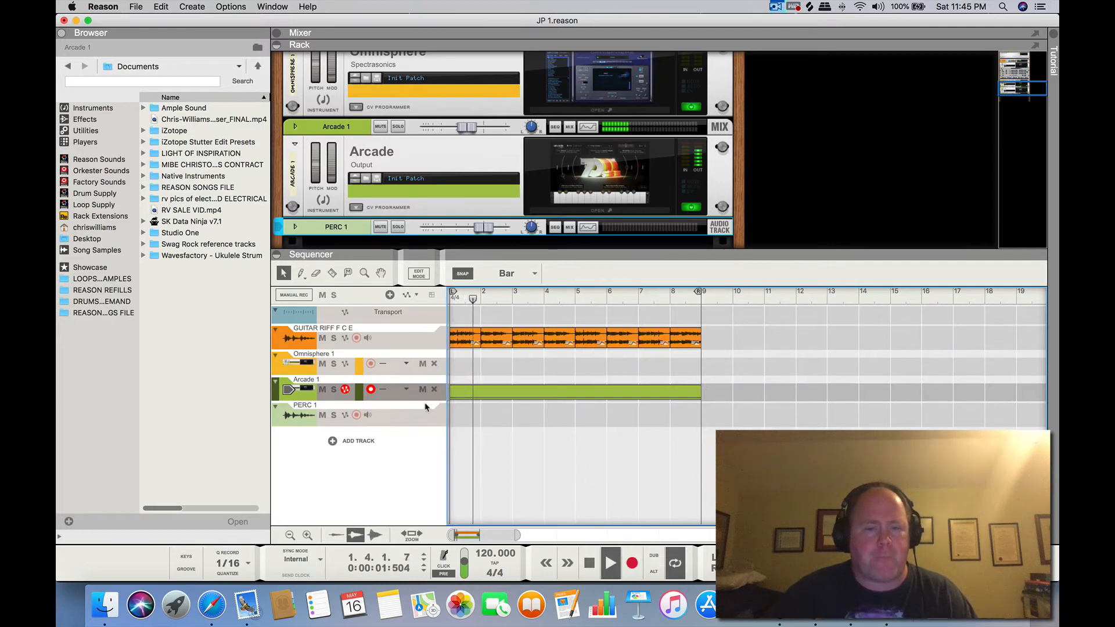
pyautogui.click(455, 407)
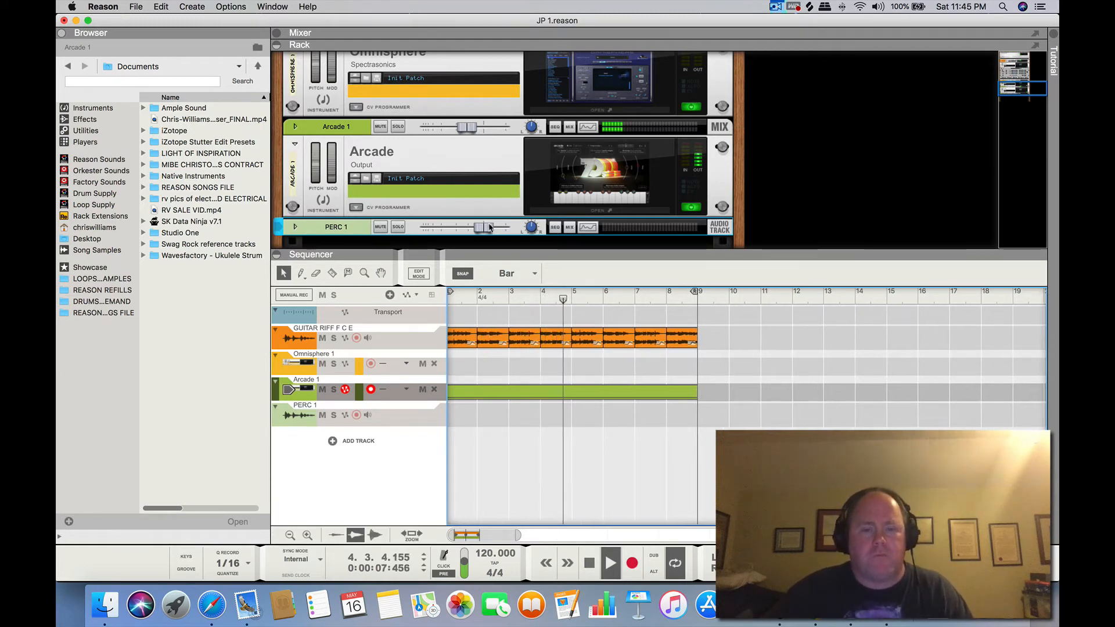
pyautogui.moveTo(484, 227); pyautogui.dragTo(472, 229)
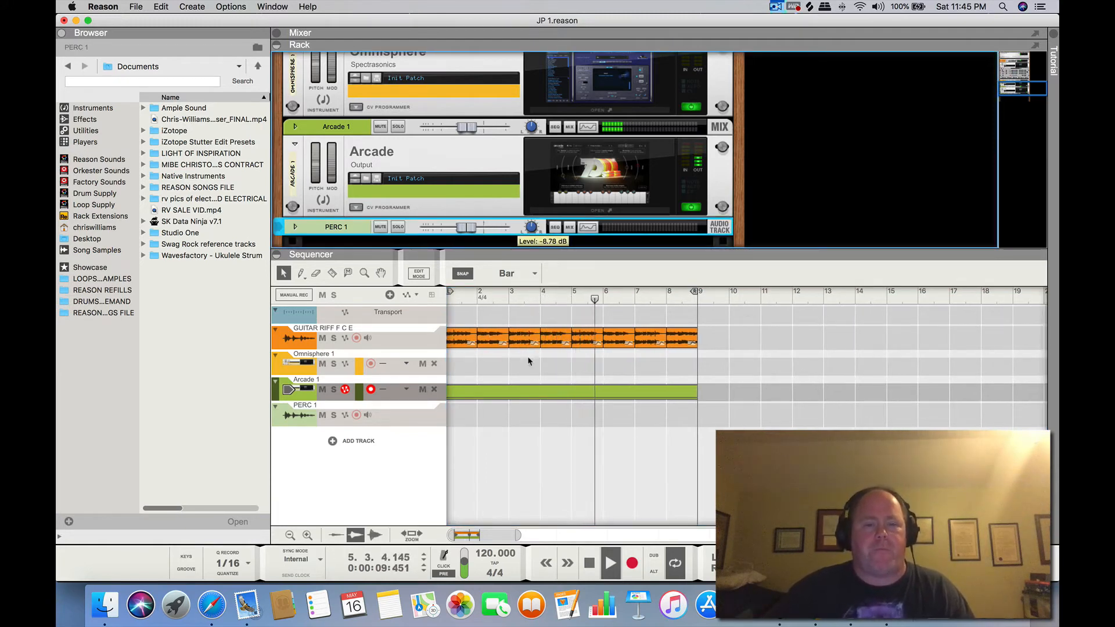
pyautogui.click(595, 555)
pyautogui.click(596, 555)
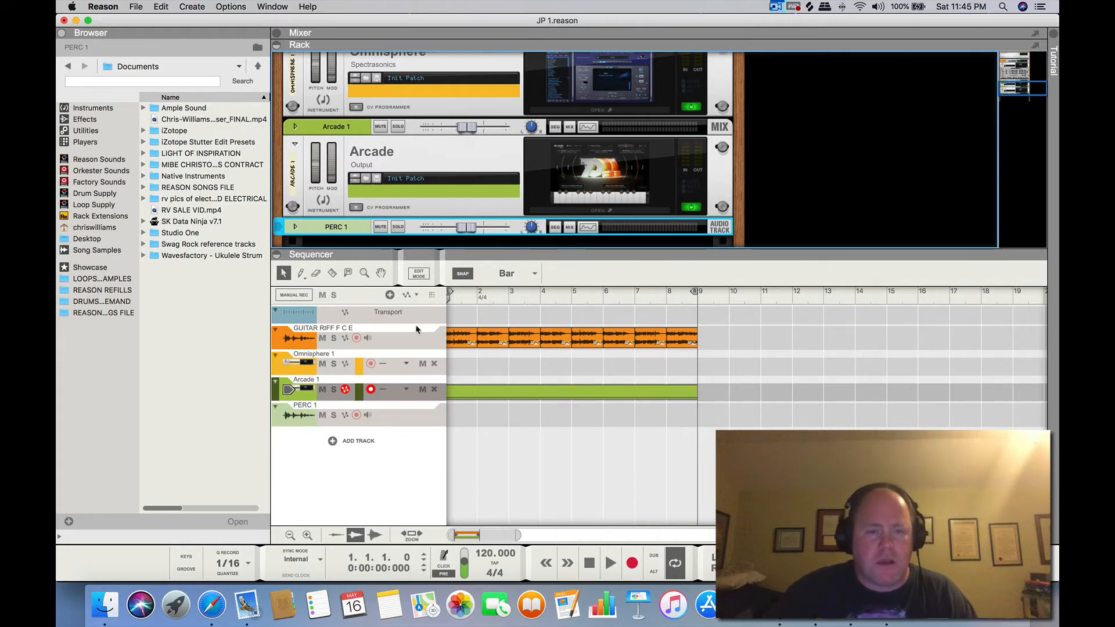
# Unfold the Arcade 1 mix channel in the rack and enable it as a recording source
pyautogui.scroll(-1, 520, 165)
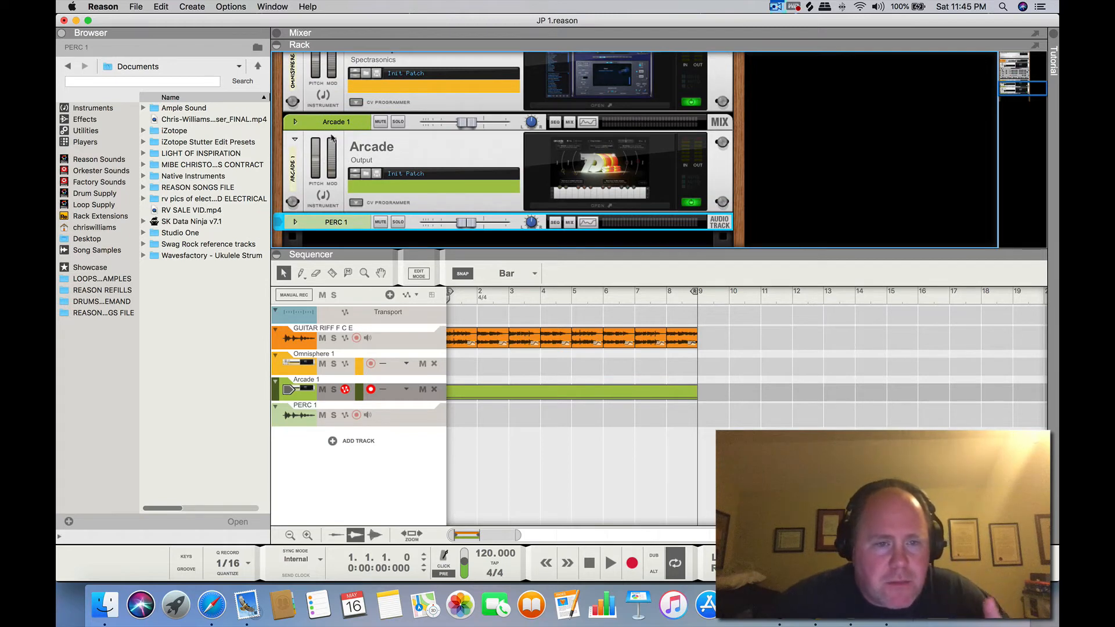
pyautogui.click(293, 122)
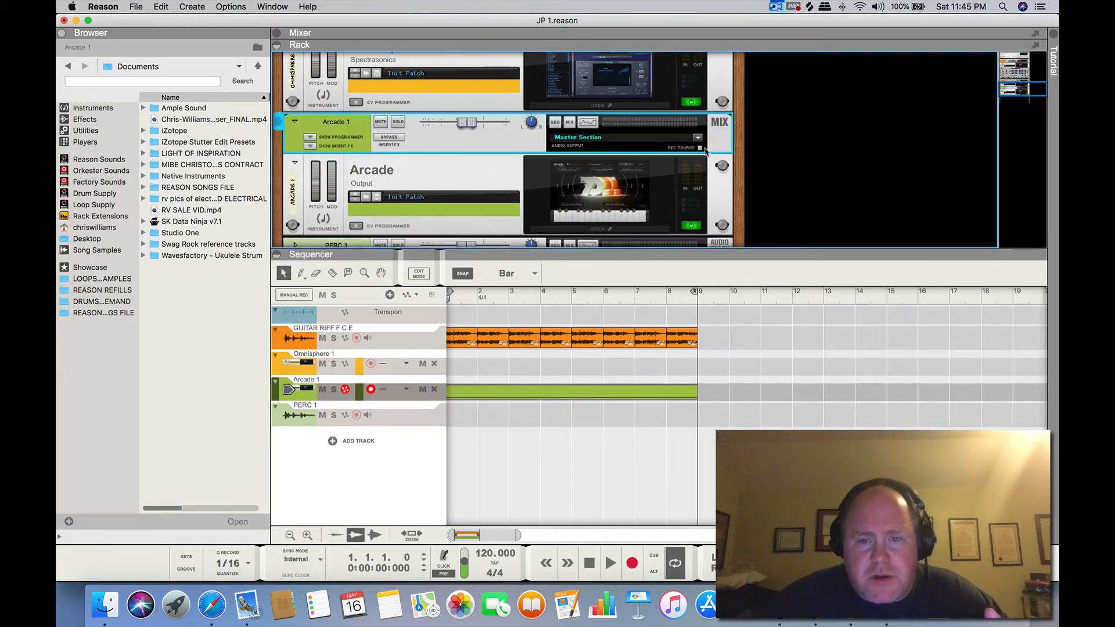
pyautogui.scroll(-3, 626, 168)
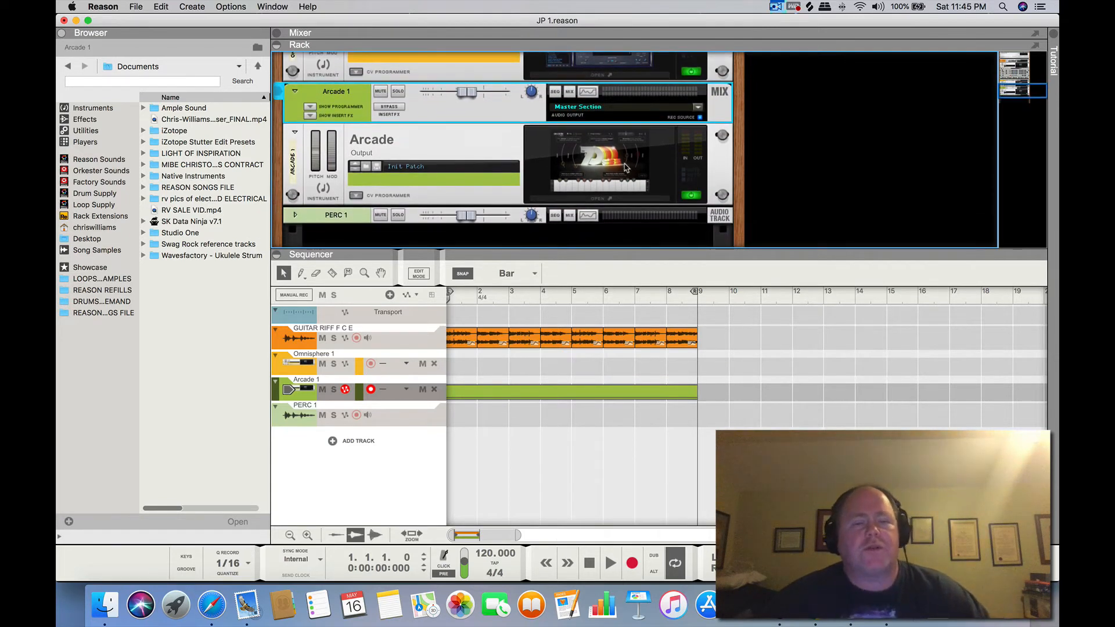
pyautogui.scroll(-1, 625, 169)
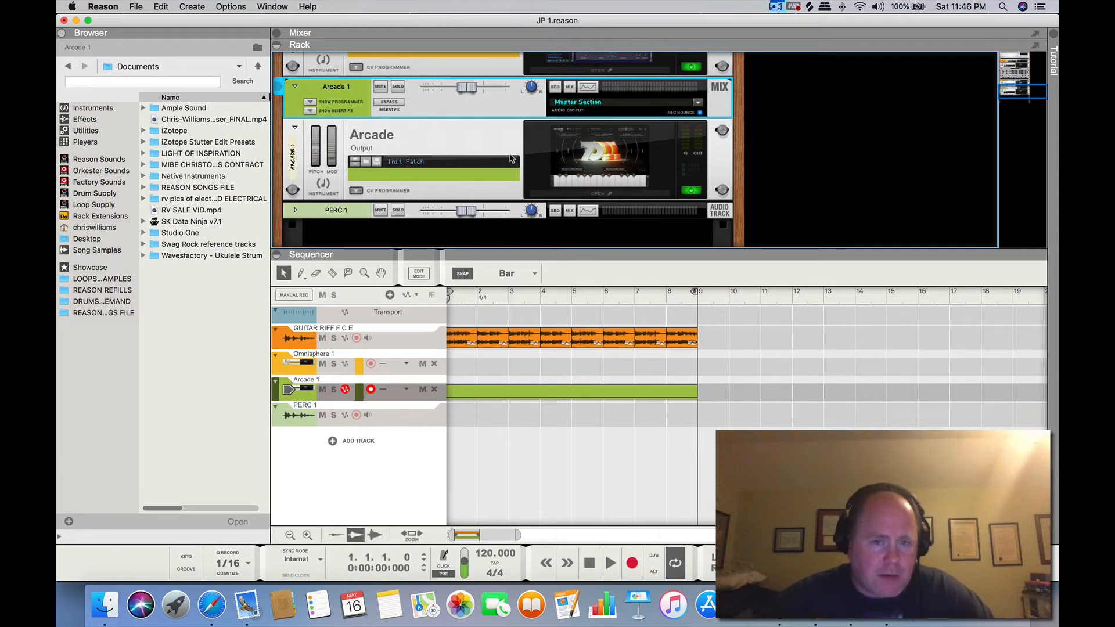
pyautogui.scroll(-1, 511, 159)
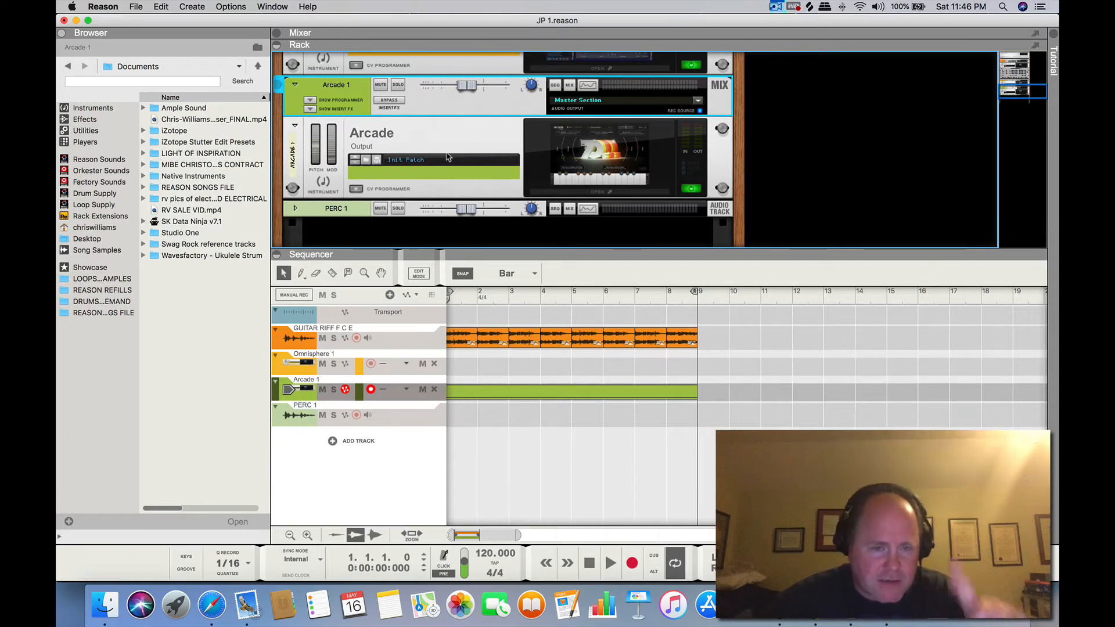
# Unfold the PERC 1 audio track, set its audio input to Arcade 1 in stereo, and arm the track for recording
pyautogui.click(299, 213)
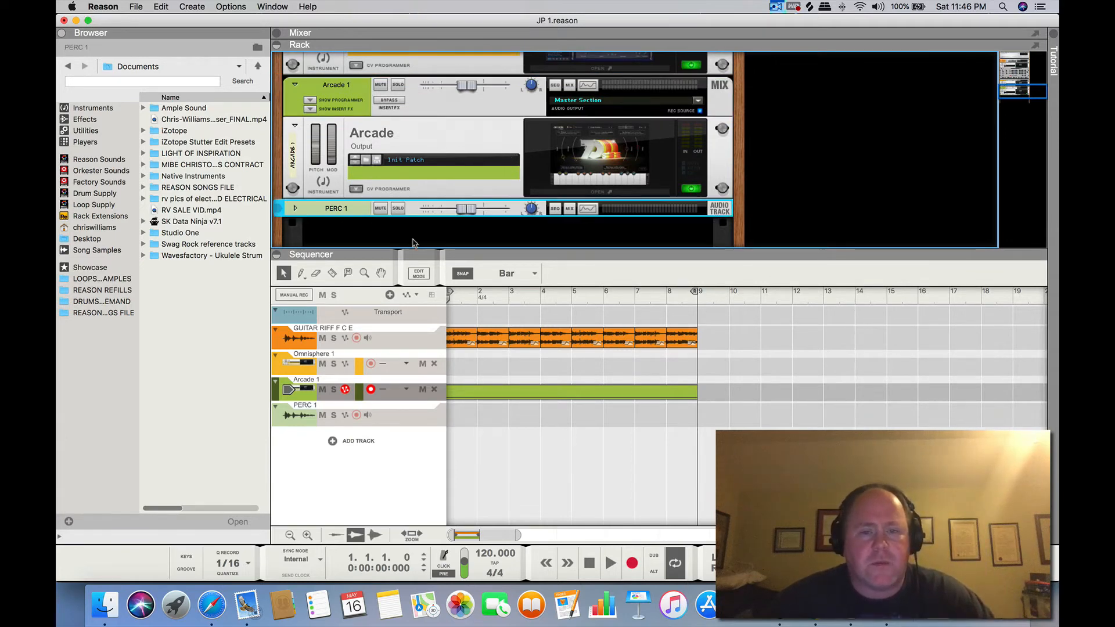
pyautogui.click(293, 209)
pyautogui.scroll(-1, 498, 244)
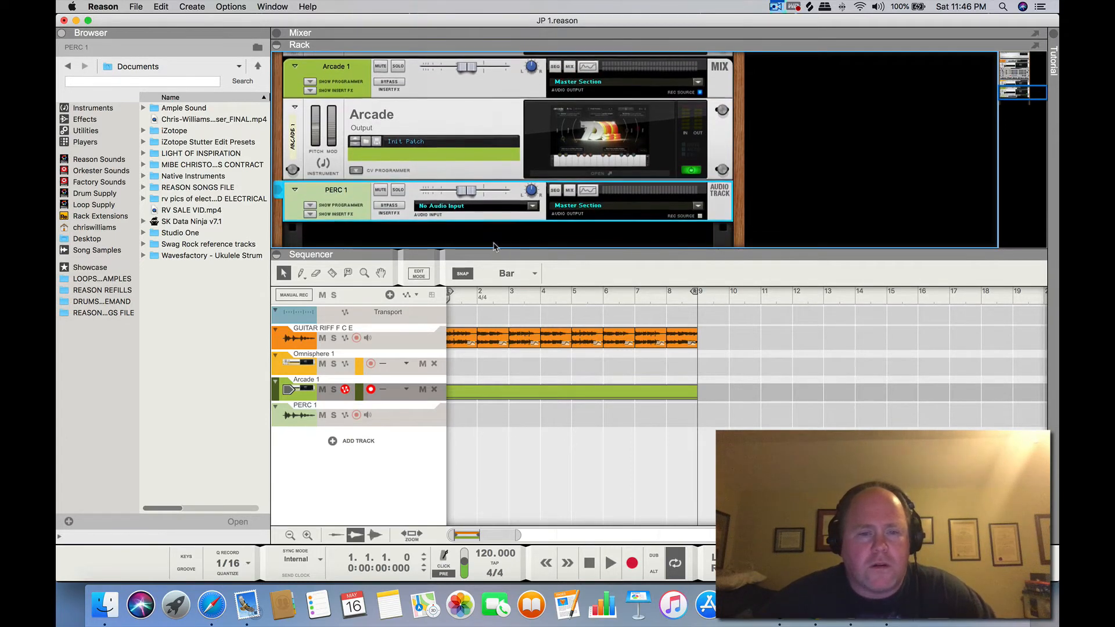
pyautogui.scroll(-1, 476, 229)
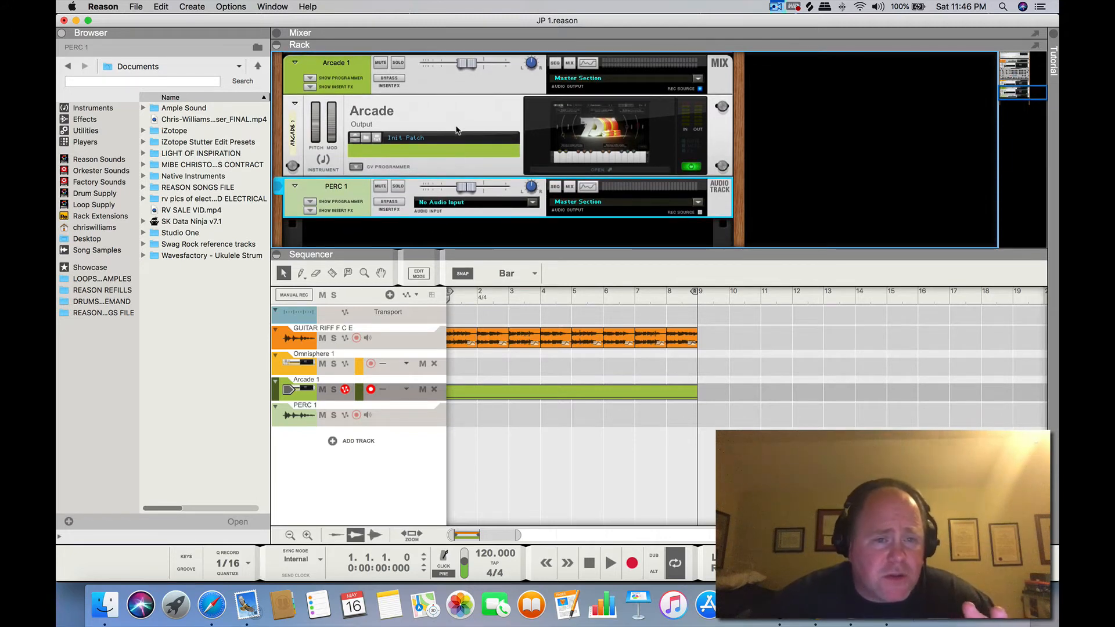
pyautogui.scroll(3, 441, 148)
pyautogui.scroll(-3, 456, 167)
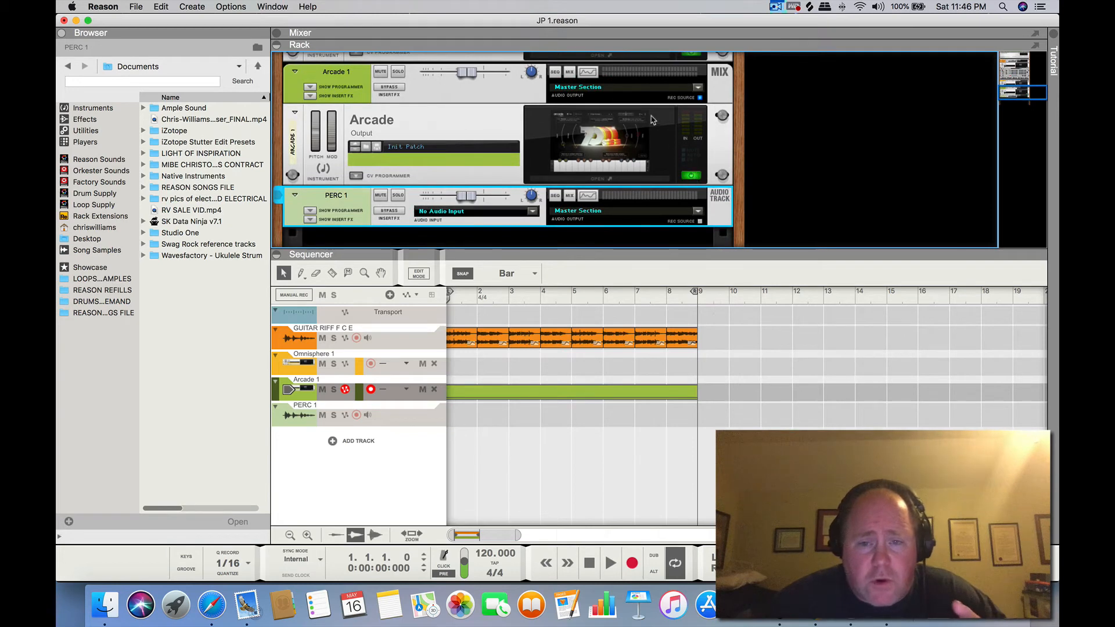
pyautogui.scroll(-1, 581, 127)
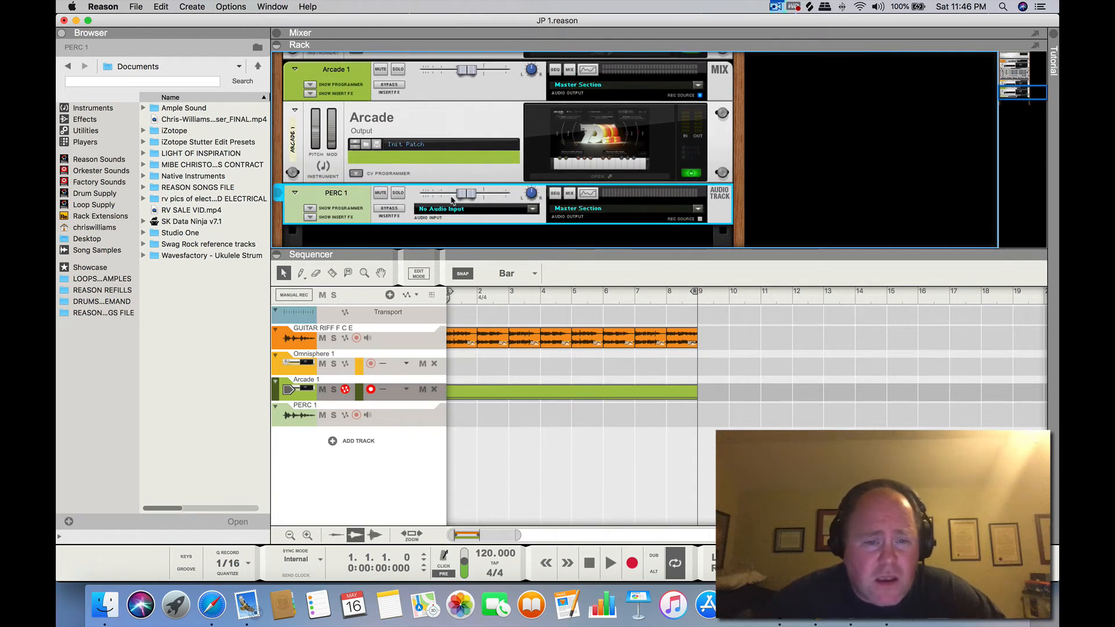
pyautogui.click(532, 209)
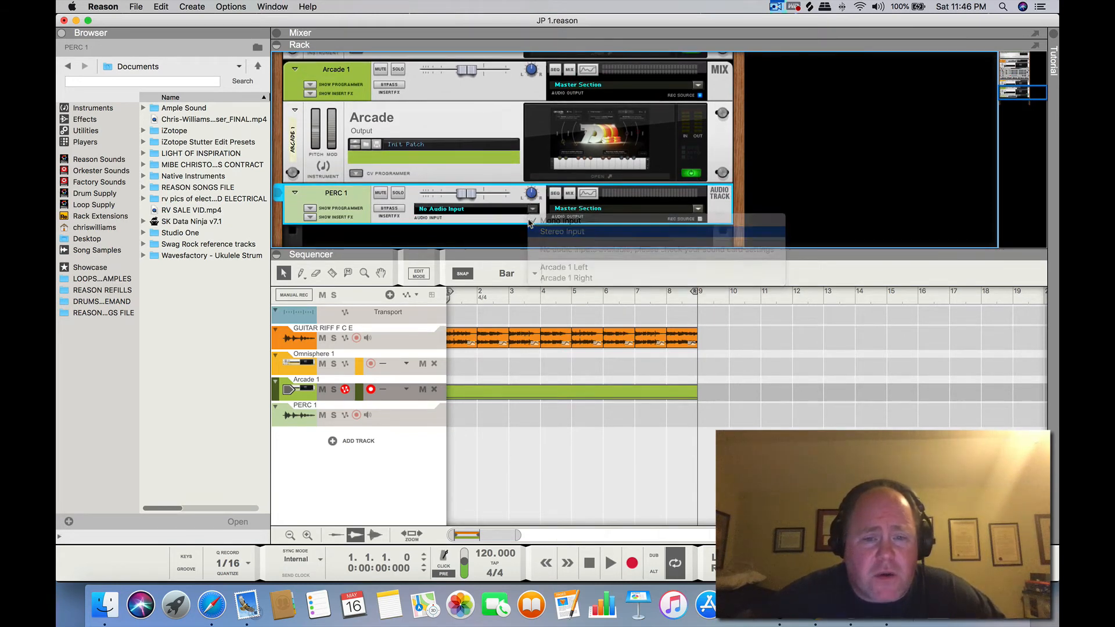
pyautogui.click(532, 209)
pyautogui.click(546, 267)
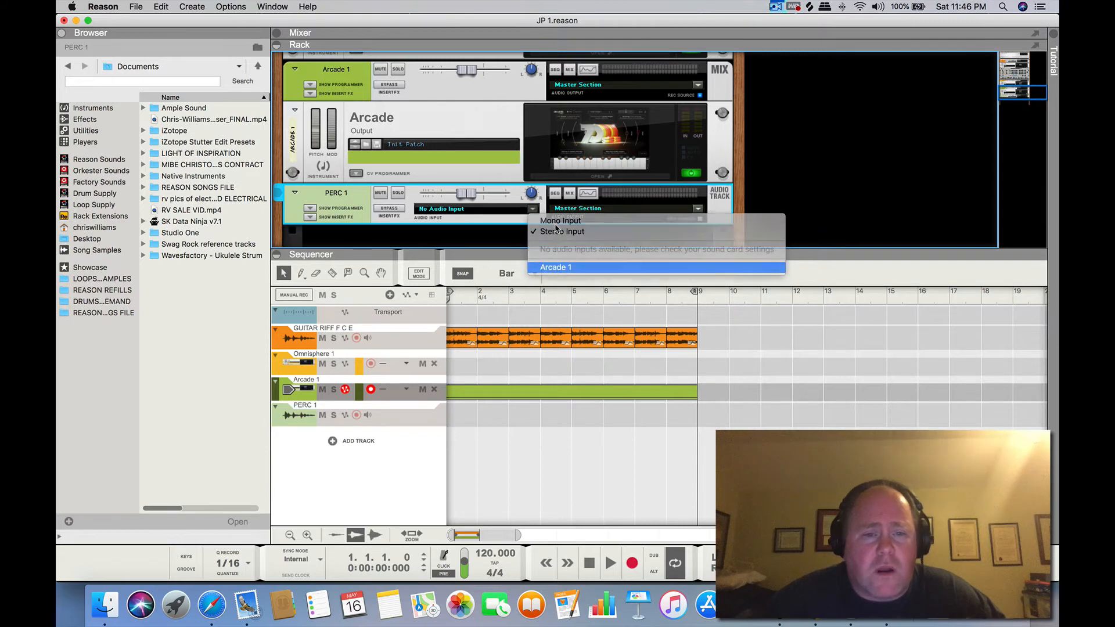
pyautogui.click(357, 414)
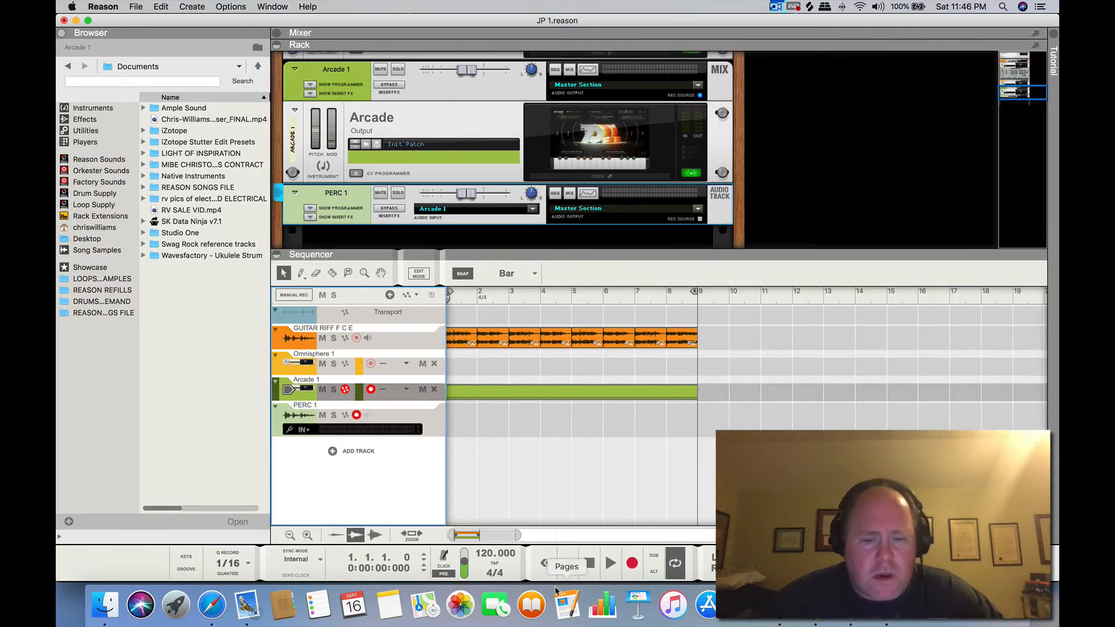
pyautogui.click(632, 564)
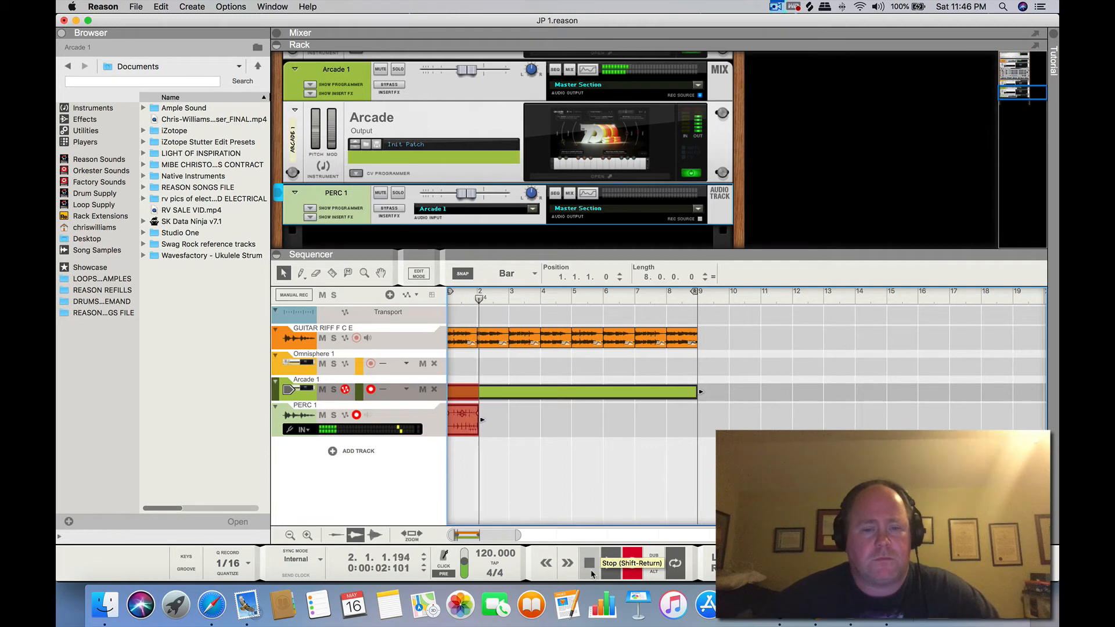
pyautogui.click(590, 563)
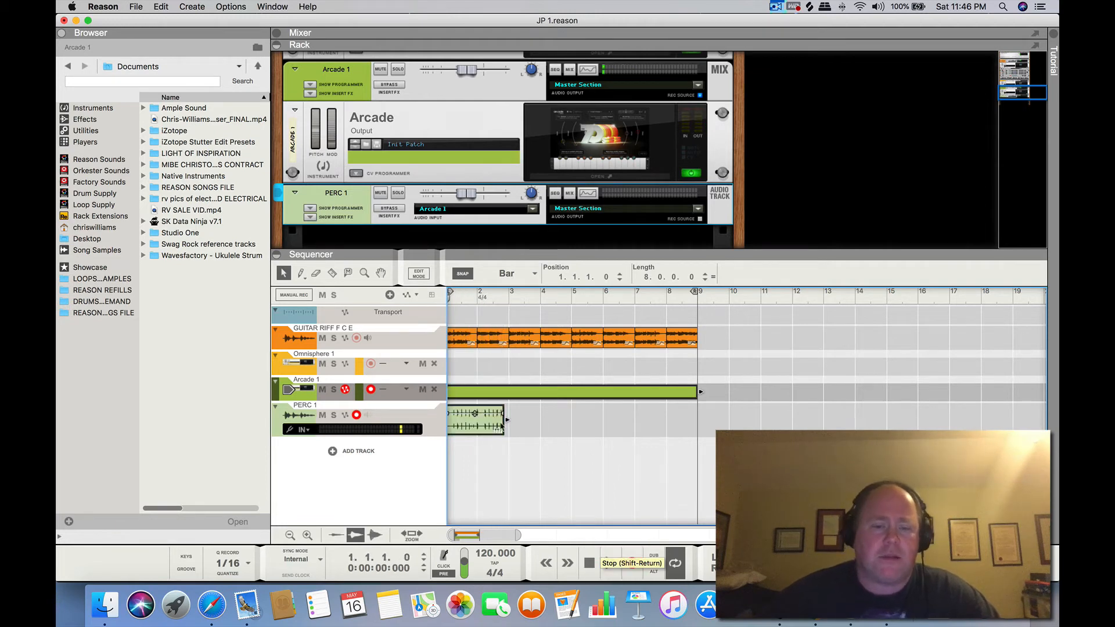
pyautogui.rightClick(489, 425)
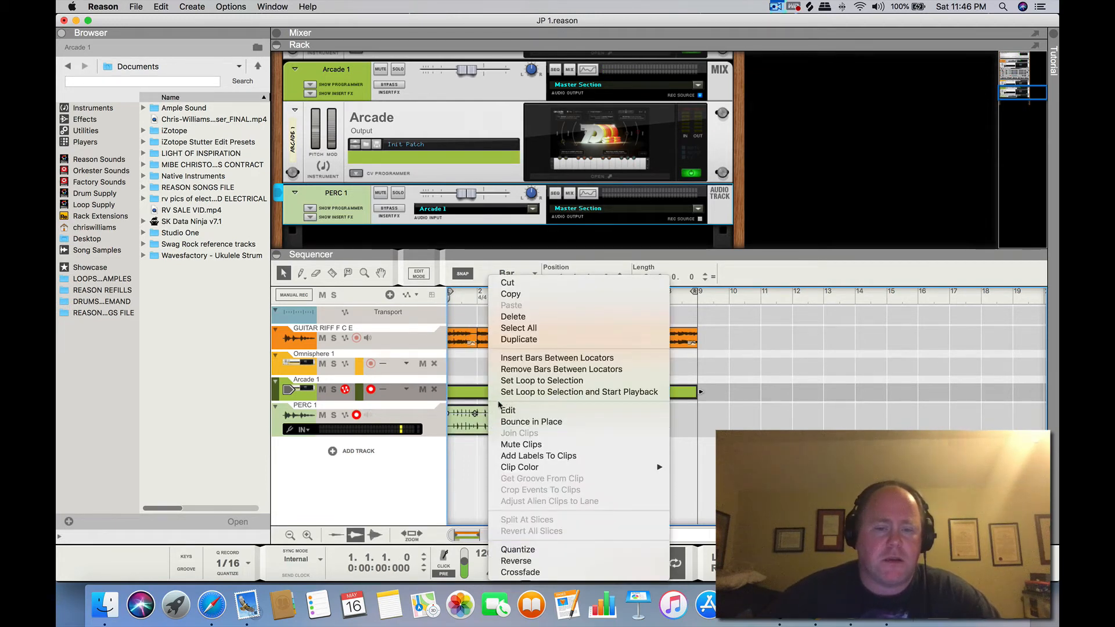
pyautogui.click(528, 327)
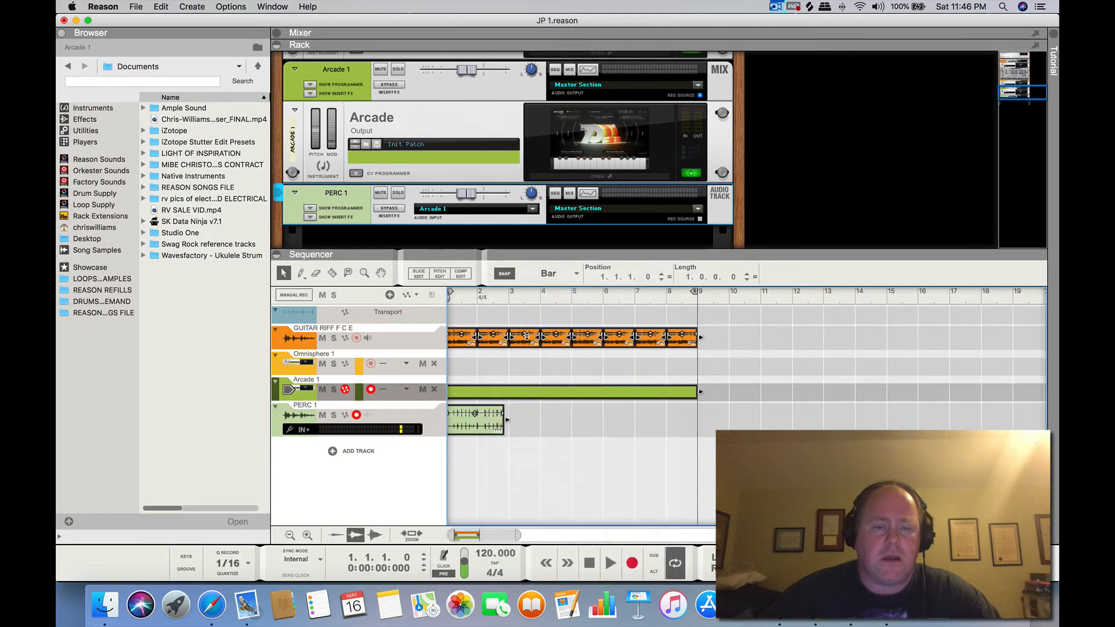
pyautogui.click(535, 412)
pyautogui.rightClick(494, 415)
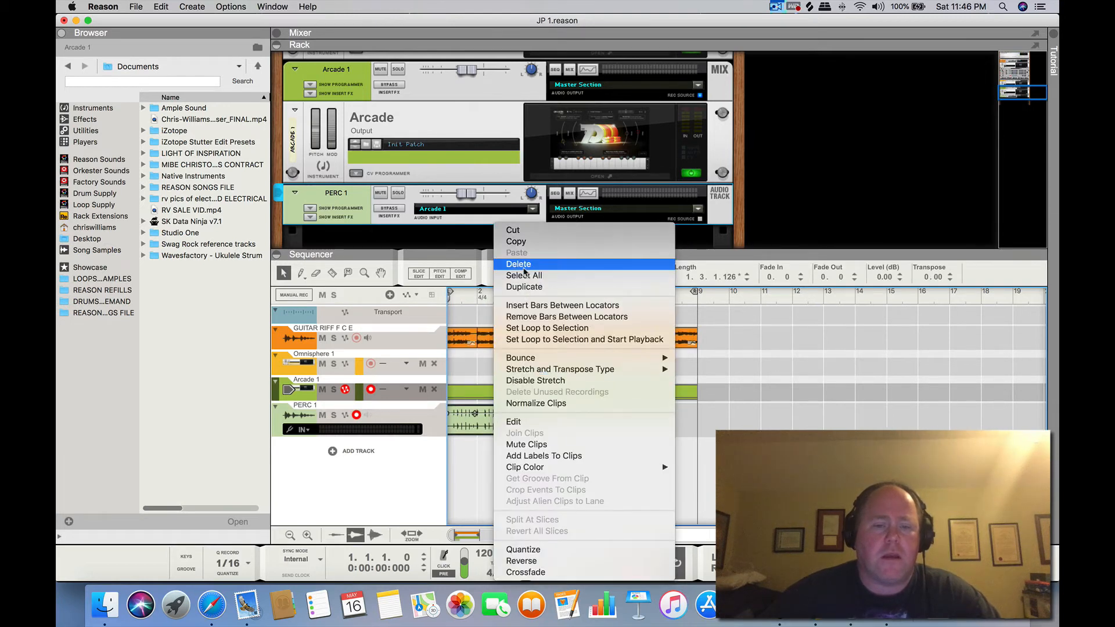
pyautogui.click(524, 266)
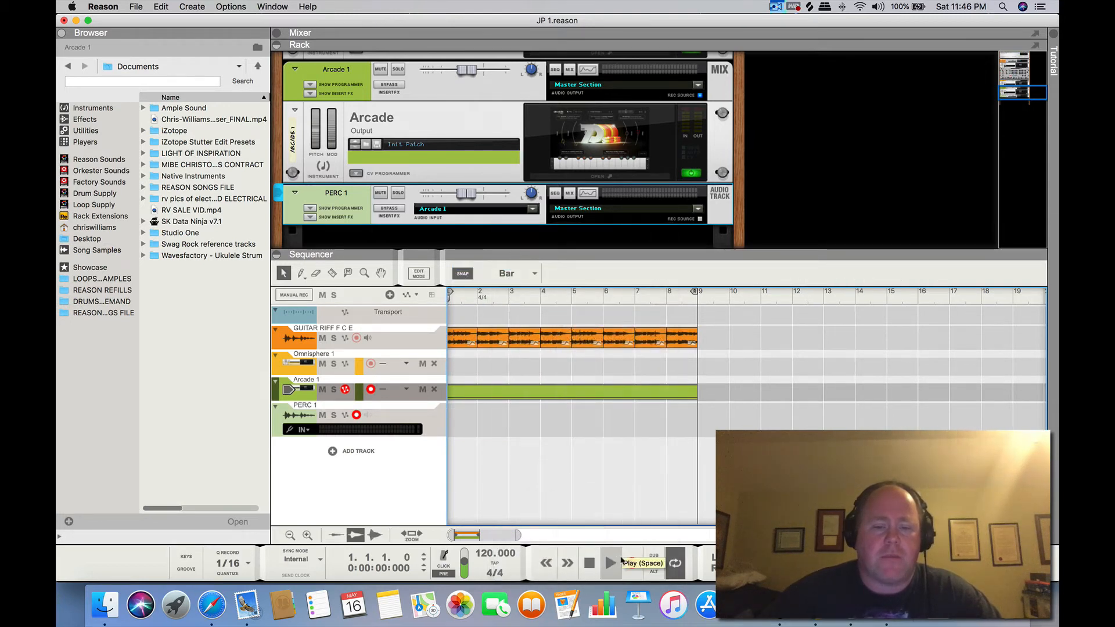
# Record Arcade's output onto the PERC 1 track from bar 1 for eight bars, and return to the start
pyautogui.click(631, 563)
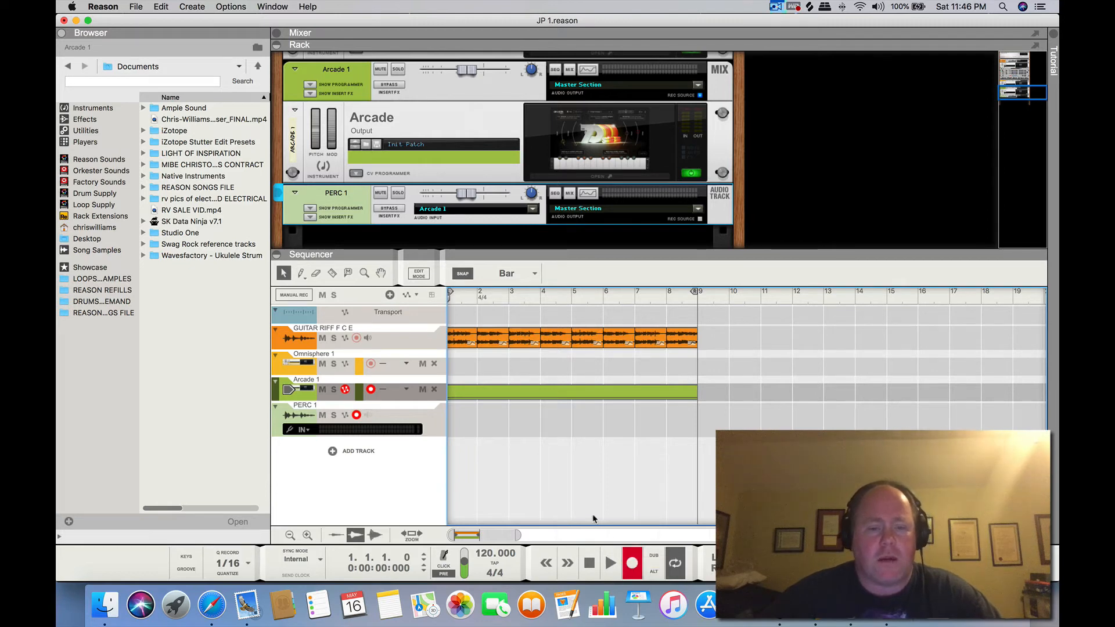
pyautogui.click(610, 562)
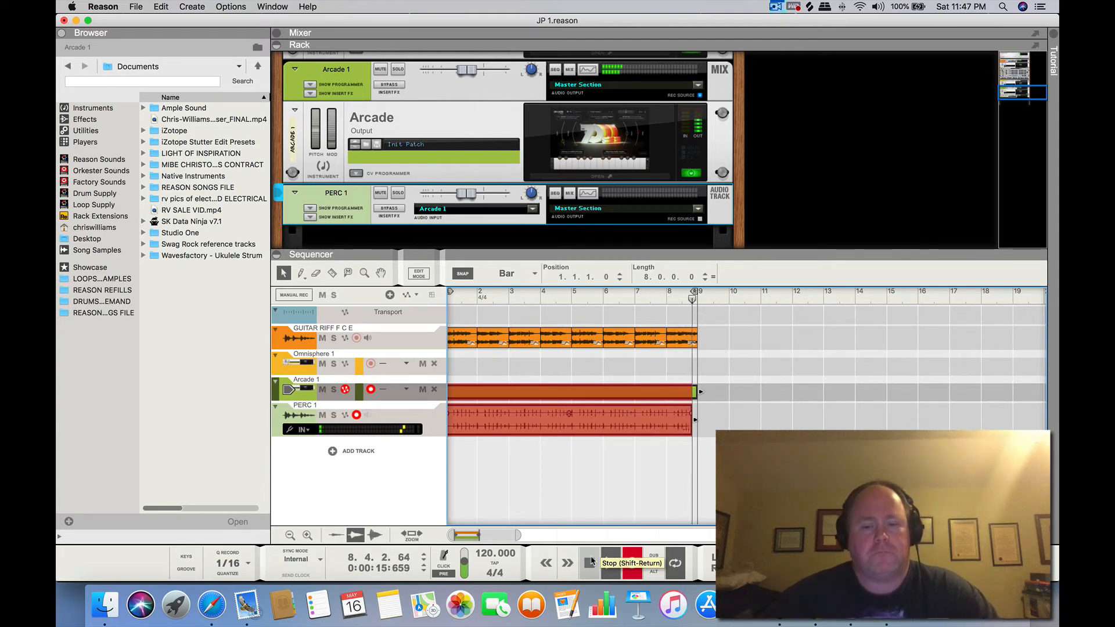
pyautogui.click(591, 561)
pyautogui.click(592, 561)
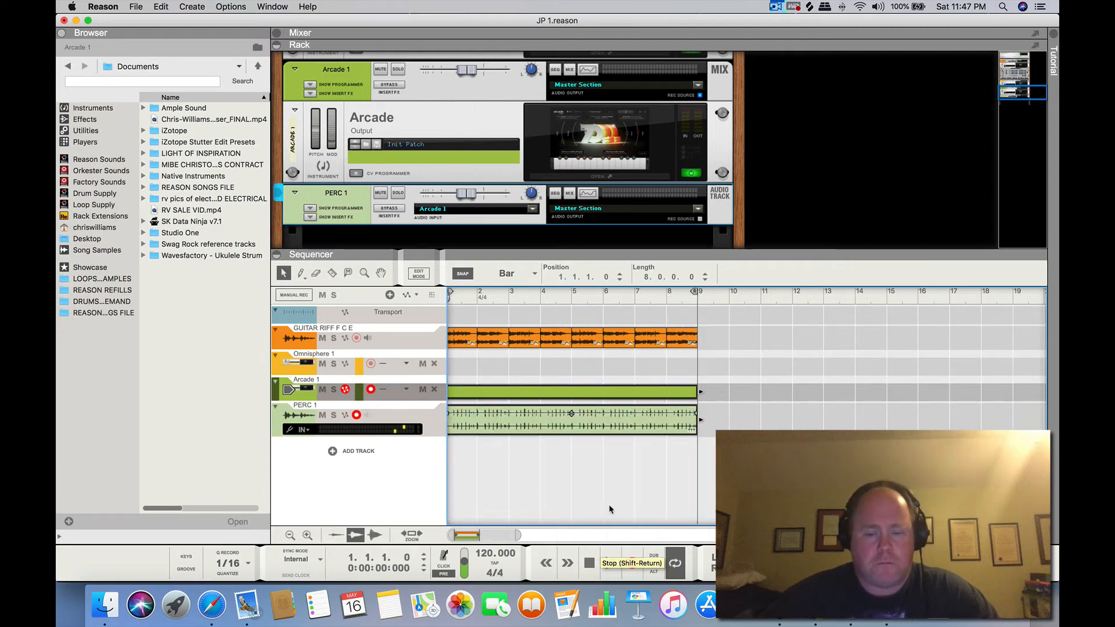
pyautogui.click(585, 495)
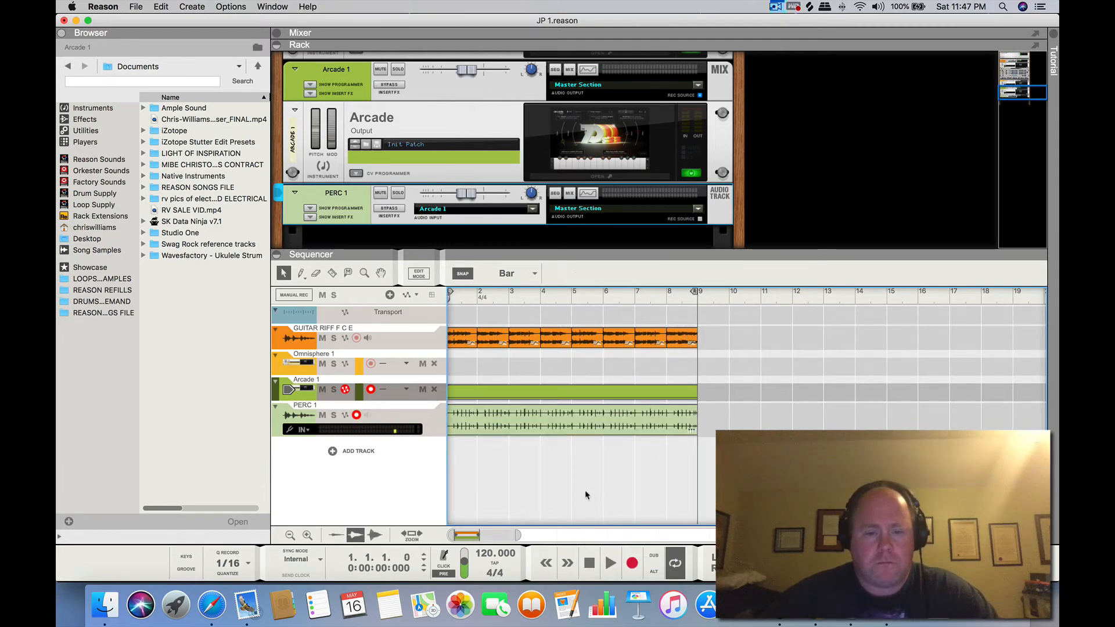
# Mute the Arcade 1 track, solo PERC 1, and play back the recorded percussion audio
pyautogui.click(323, 390)
pyautogui.click(333, 416)
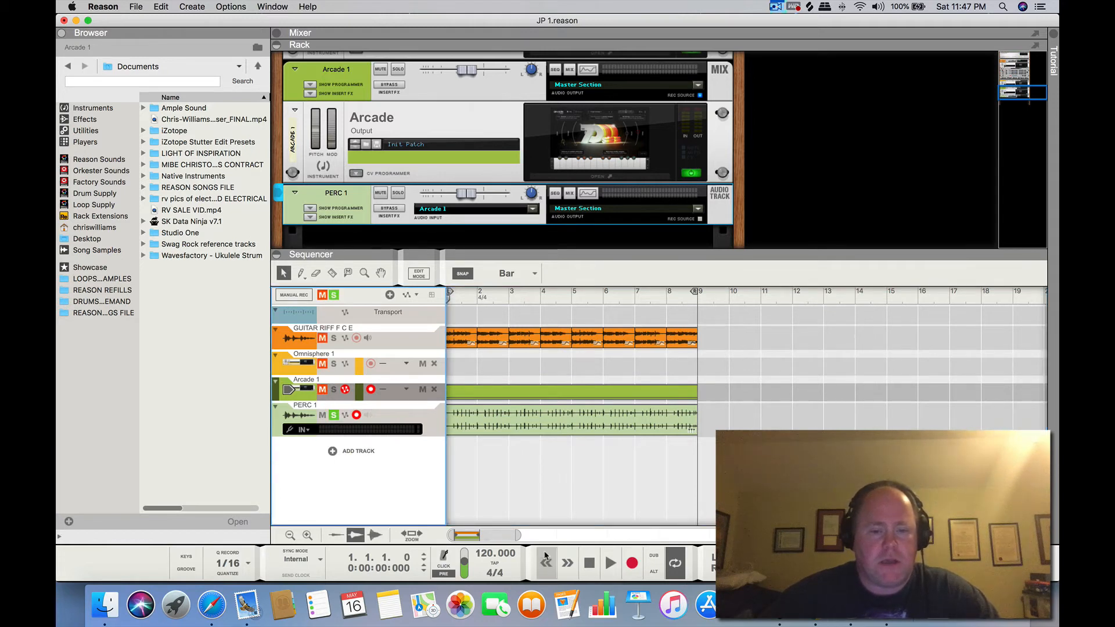
pyautogui.click(610, 563)
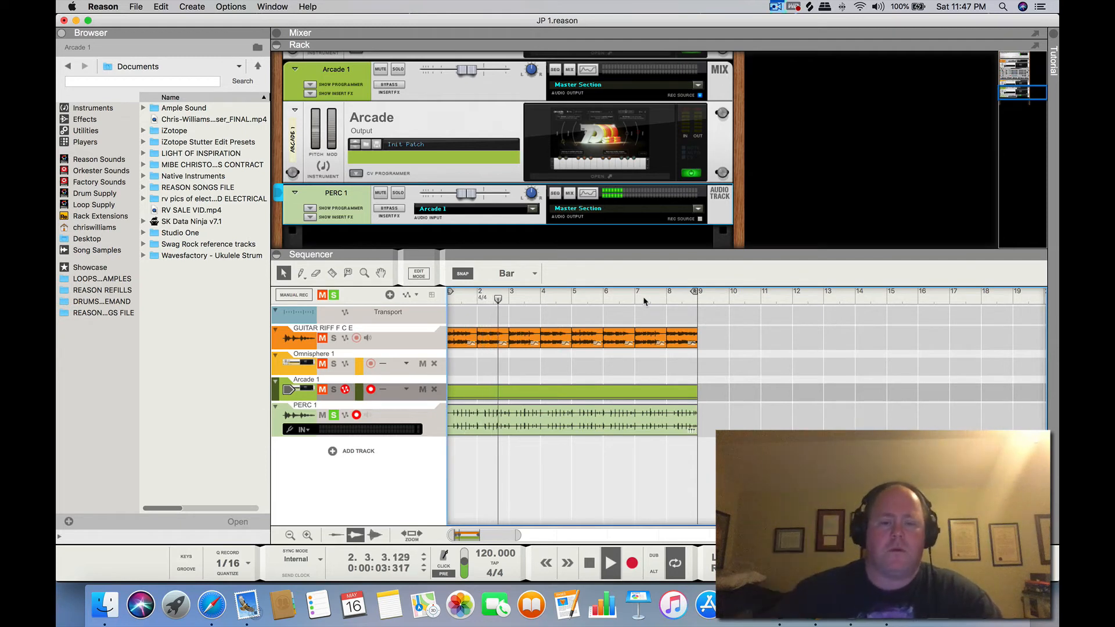
# Stop playback at the start of the song and delete the eight-bar clip on the Arcade 1 track
pyautogui.click(663, 299)
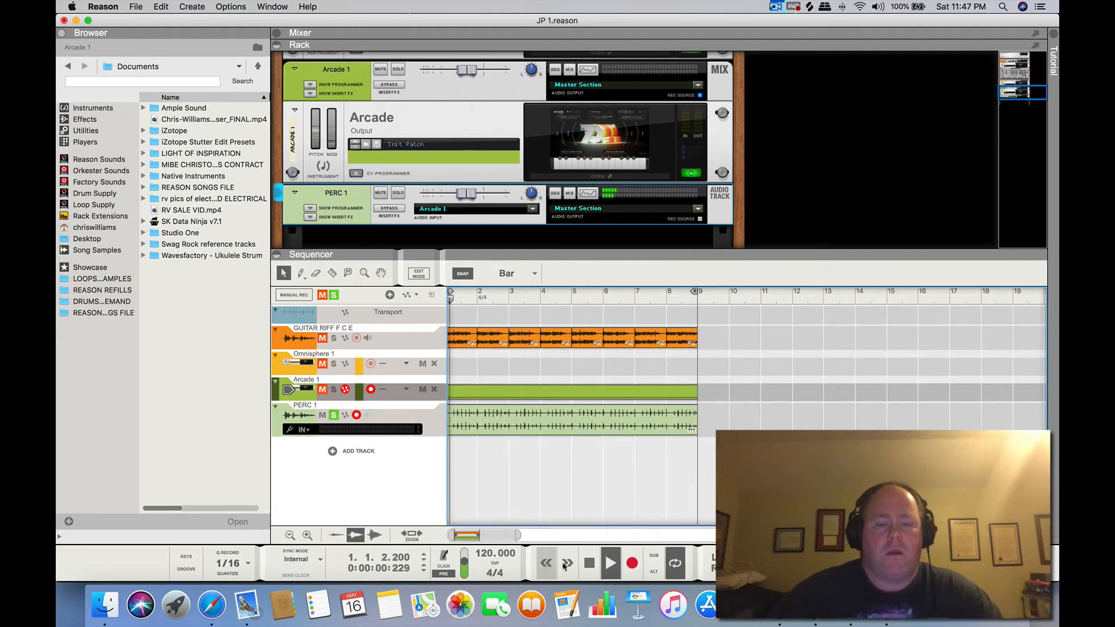
pyautogui.click(590, 563)
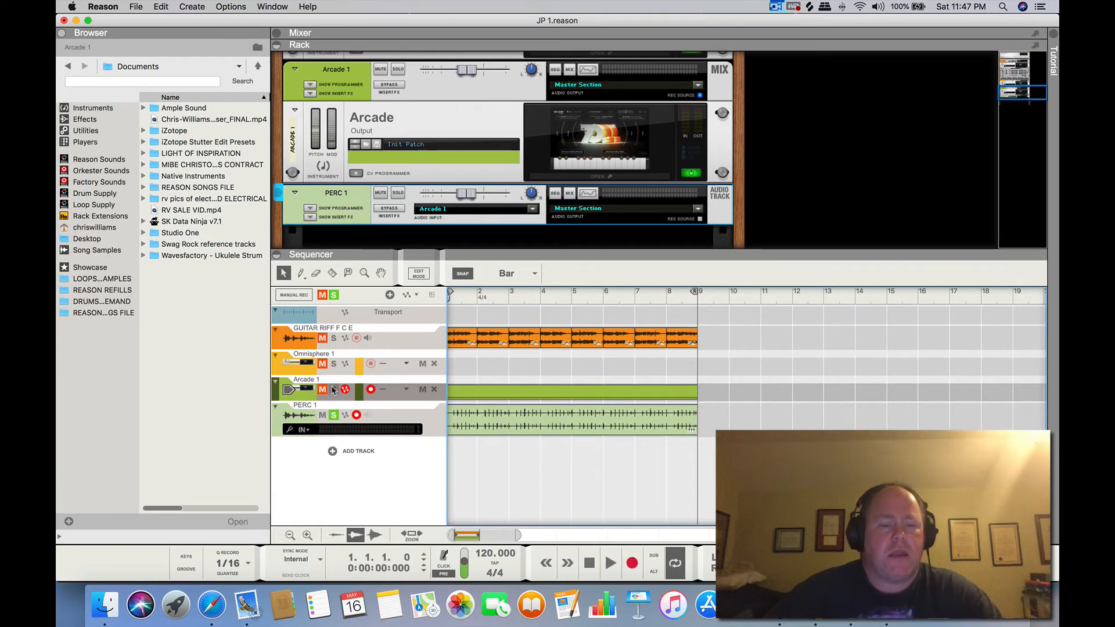
pyautogui.click(485, 390)
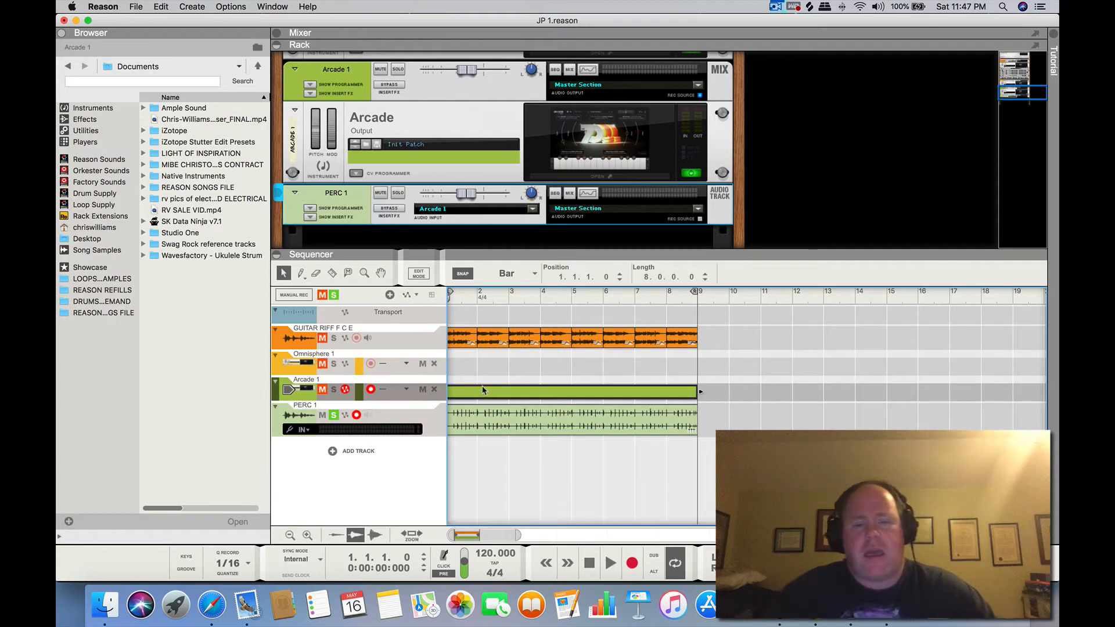
pyautogui.press('Delete')
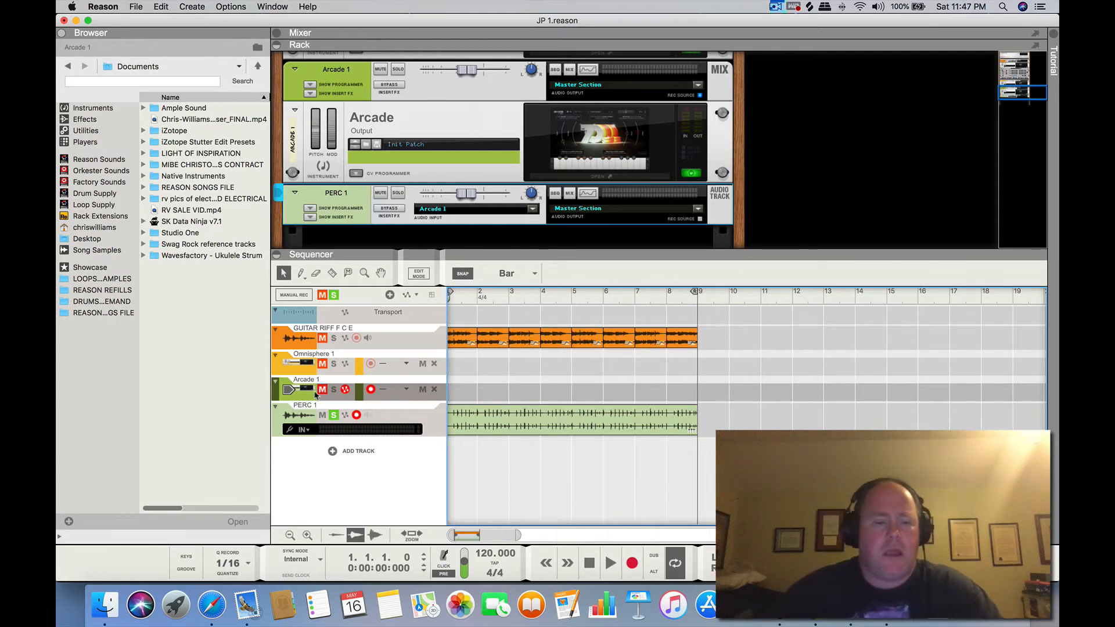
# Clear the soloed tracks, leaving only Arcade 1 muted, and play the guitar riff together with the recorded percussion
pyautogui.click(332, 390)
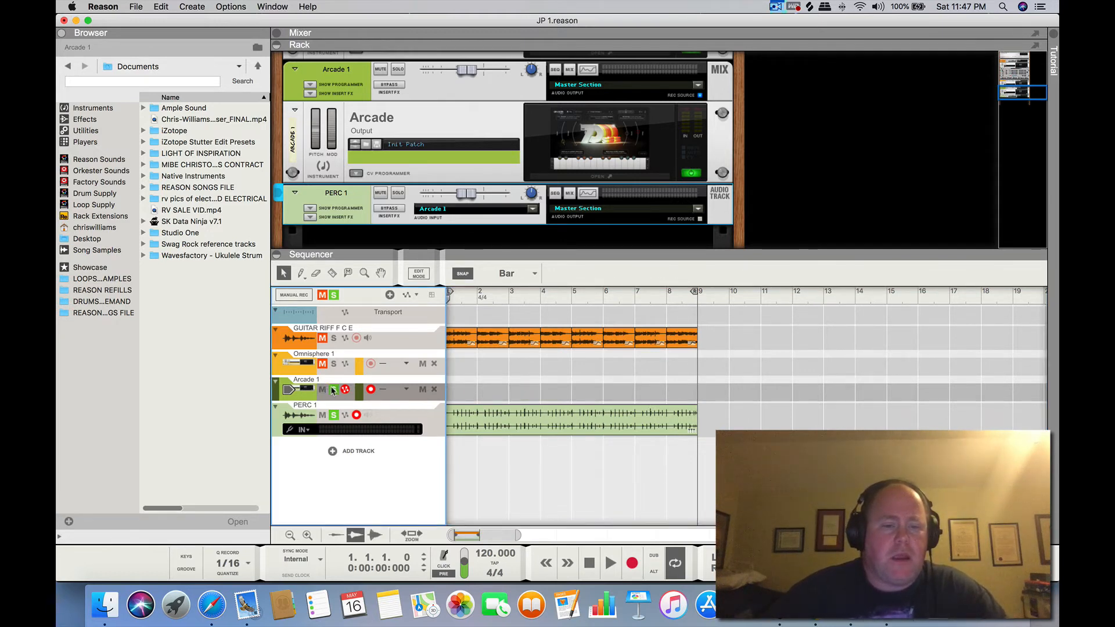
pyautogui.click(333, 415)
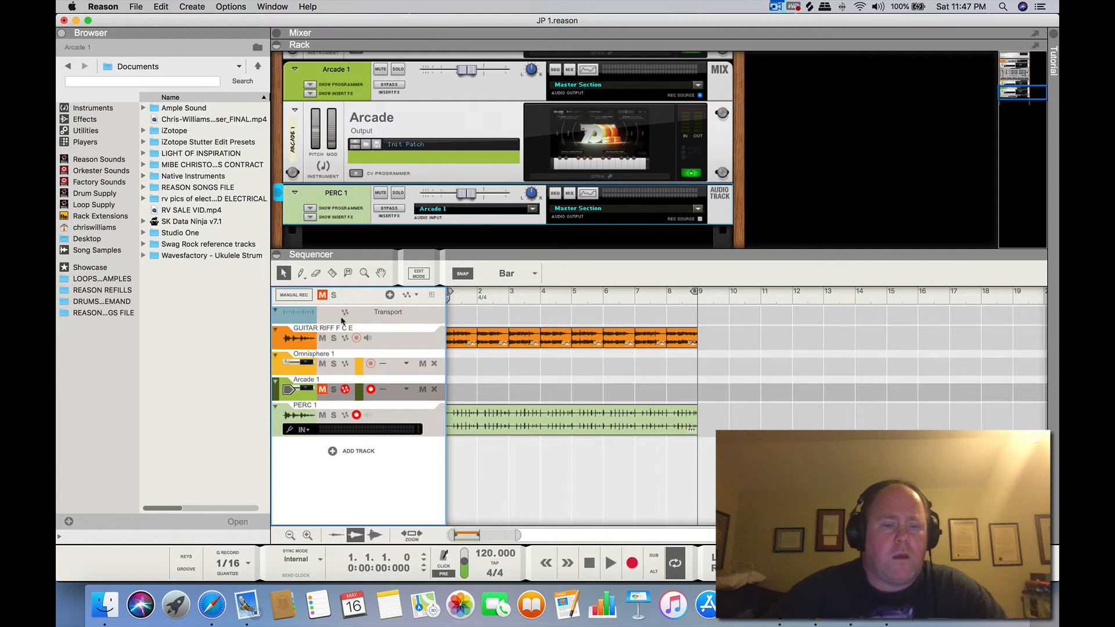
pyautogui.click(607, 561)
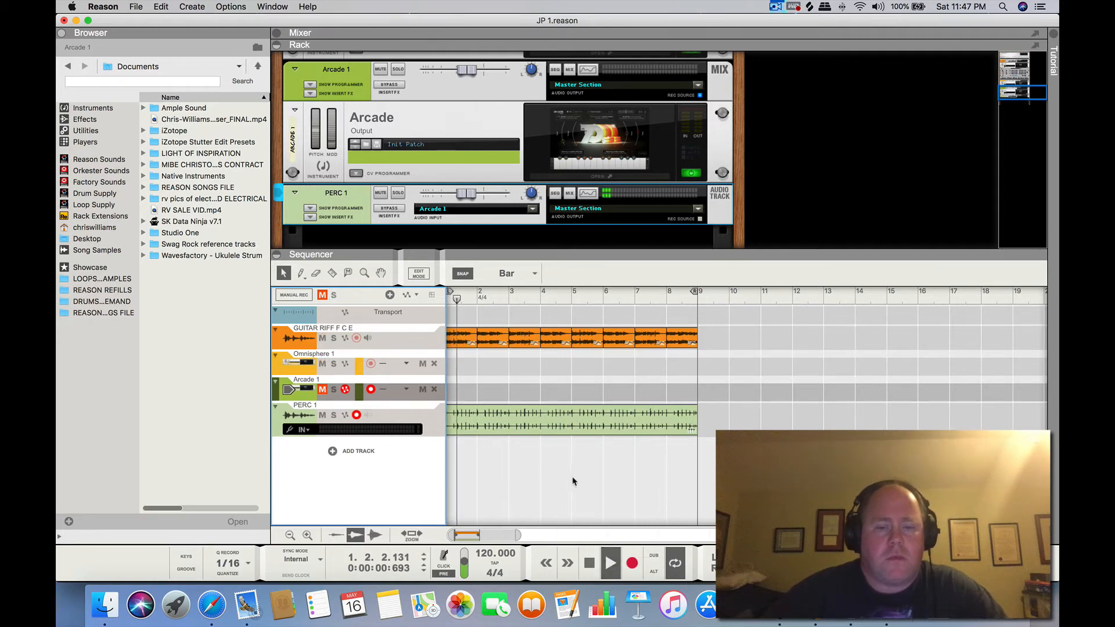
# Save the song, and disarm and mute the PERC 1 track
pyautogui.click(136, 7)
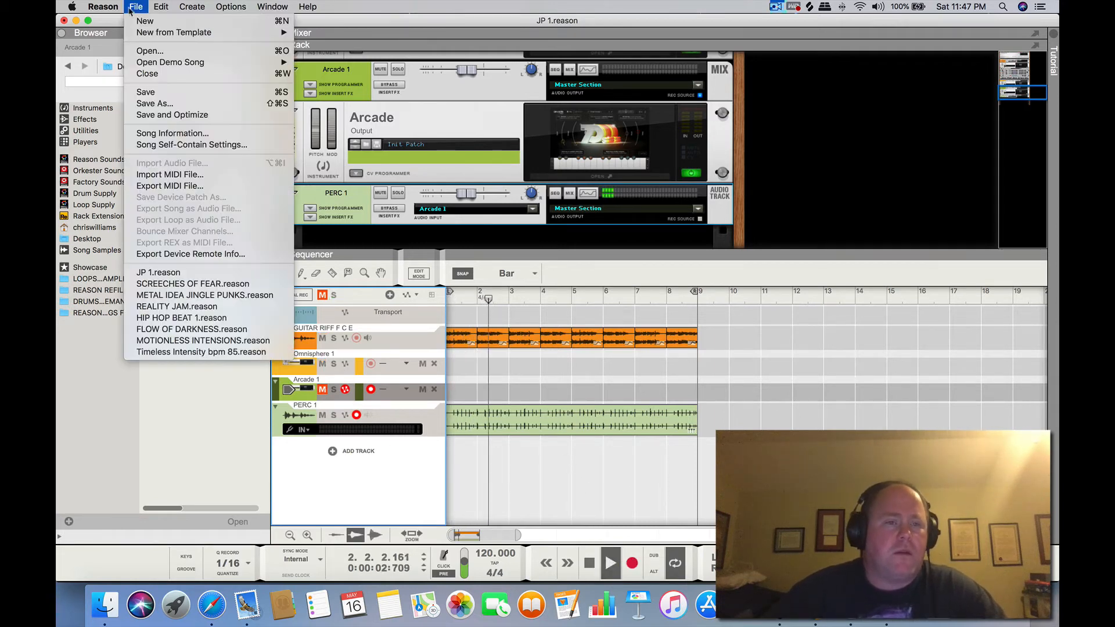
pyautogui.click(148, 92)
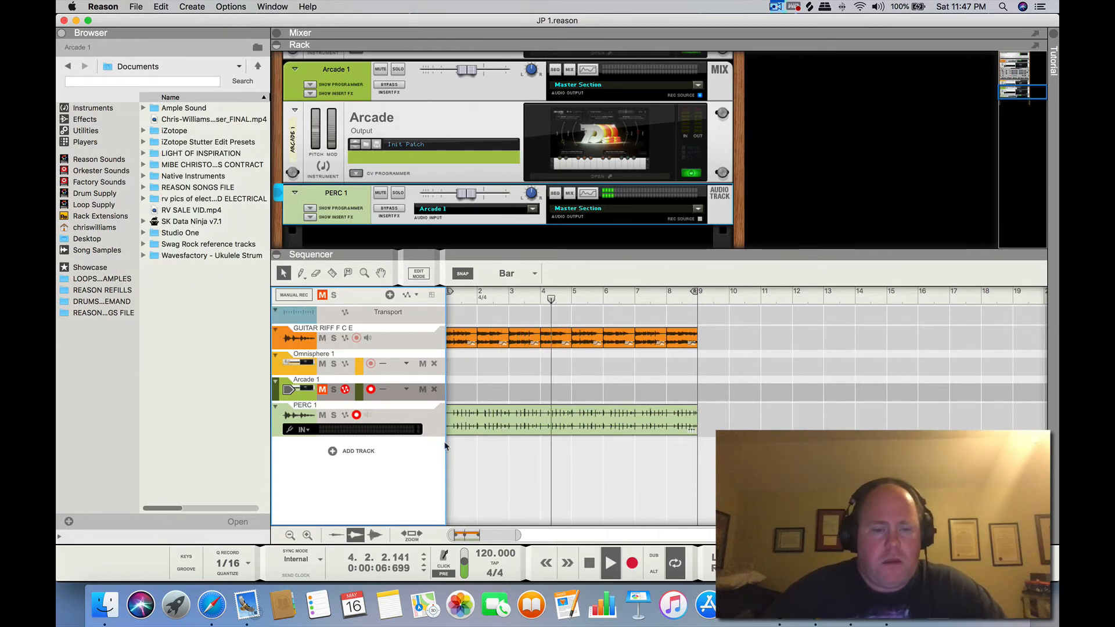
pyautogui.click(356, 415)
pyautogui.click(326, 416)
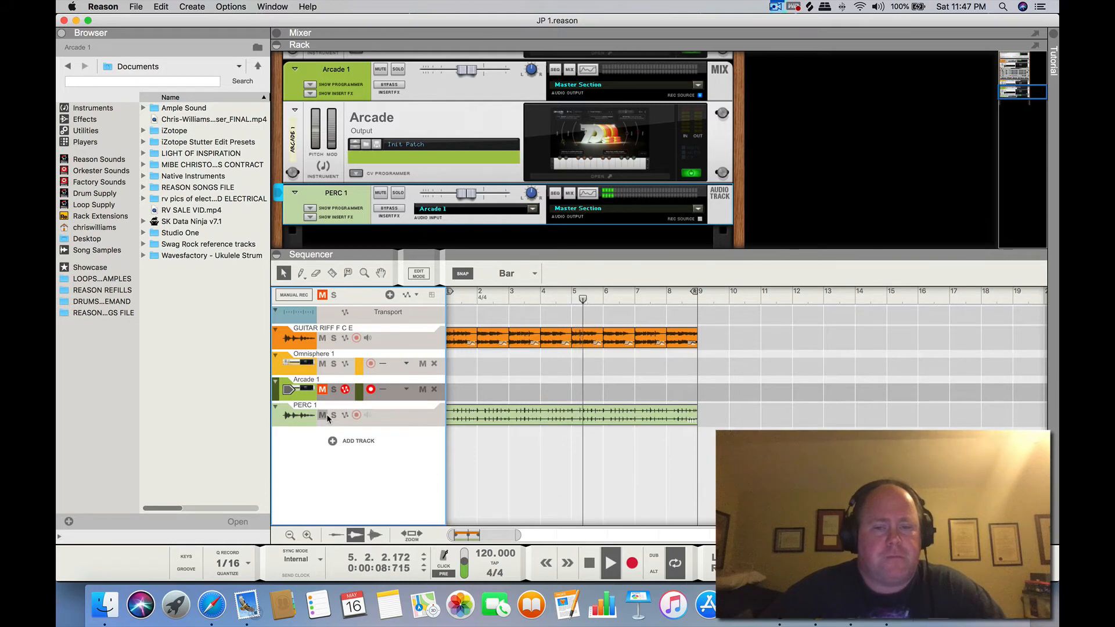
# View the kit loaded in the Arcade instrument, stop playback at the song start, and close the instrument window
pyautogui.click(588, 138)
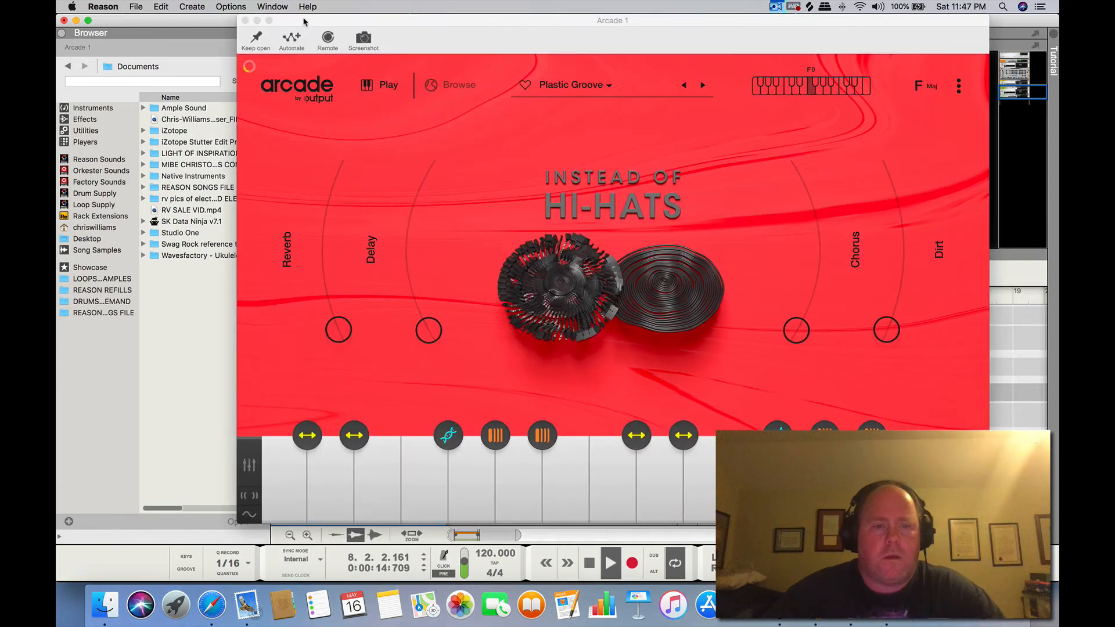
pyautogui.click(244, 21)
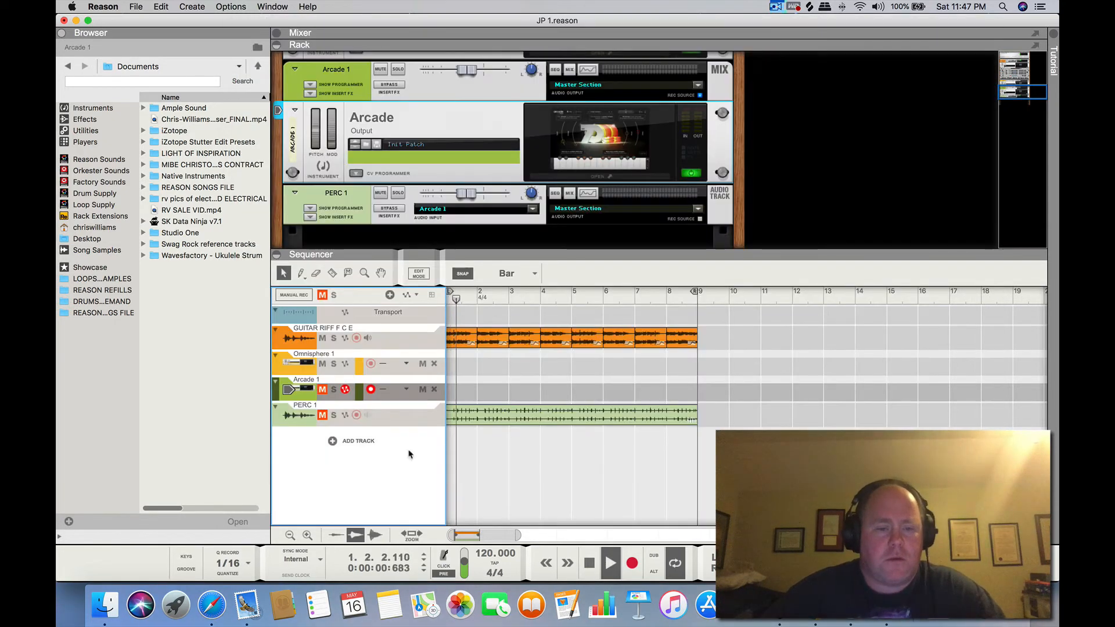
pyautogui.doubleClick(590, 574)
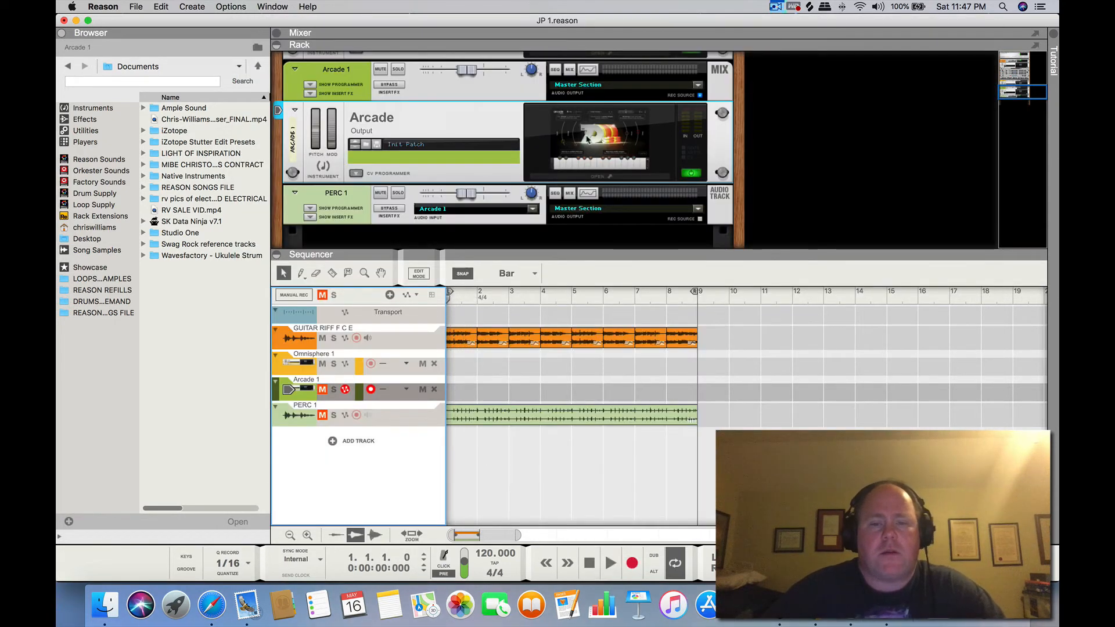
pyautogui.click(551, 161)
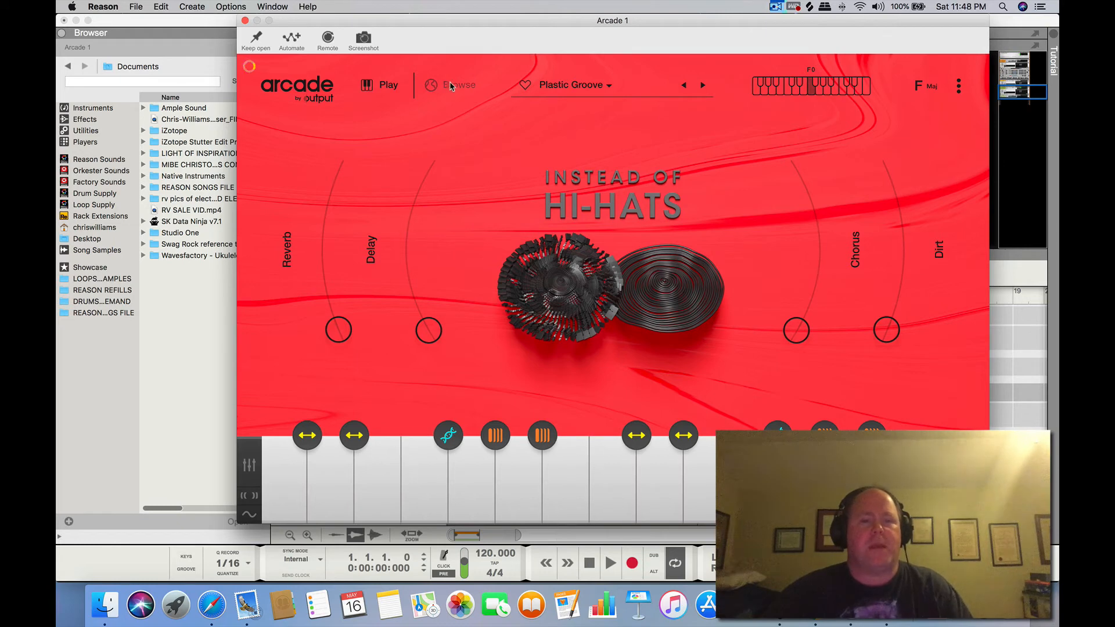
pyautogui.click(245, 20)
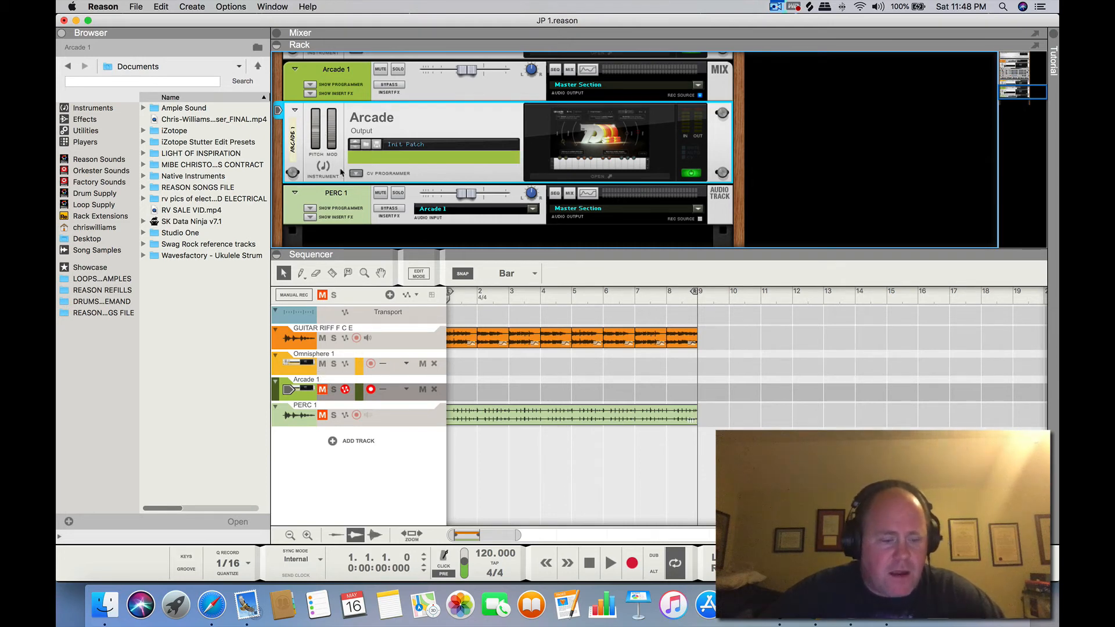
pyautogui.scroll(-2, 353, 176)
pyautogui.scroll(-2, 371, 181)
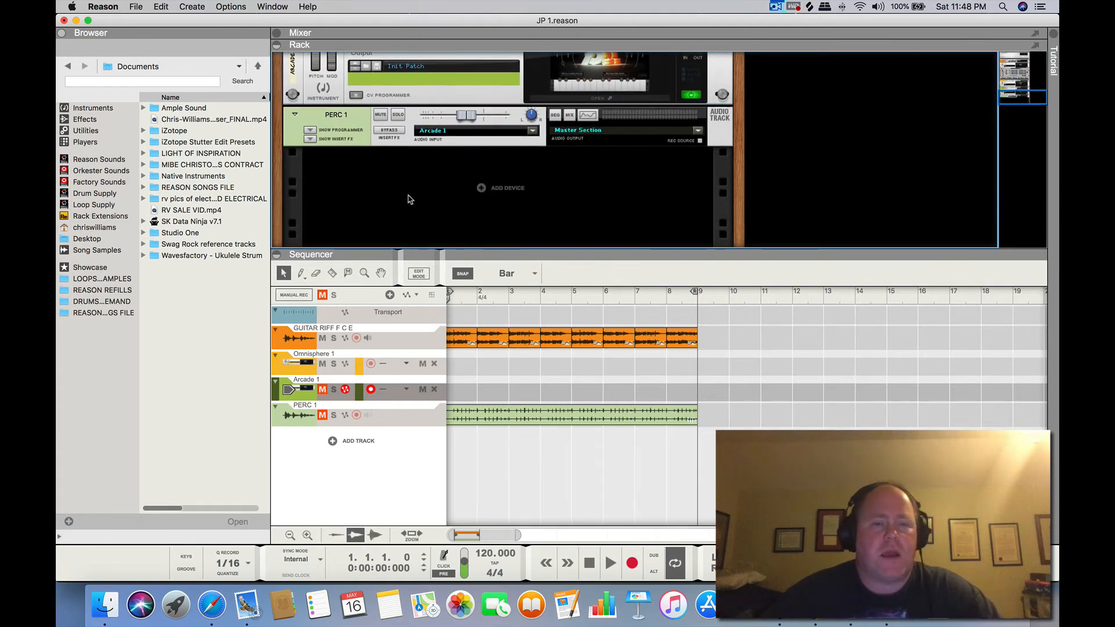
pyautogui.rightClick(423, 174)
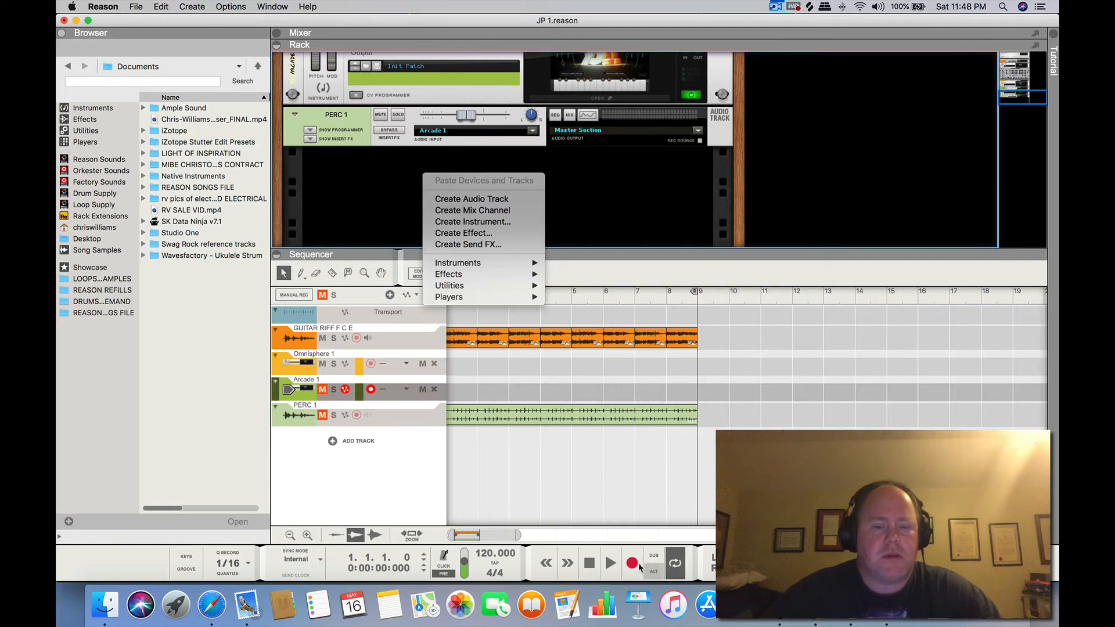
# Play the song from the start with PERC 1 muted
pyautogui.click(589, 564)
pyautogui.click(610, 563)
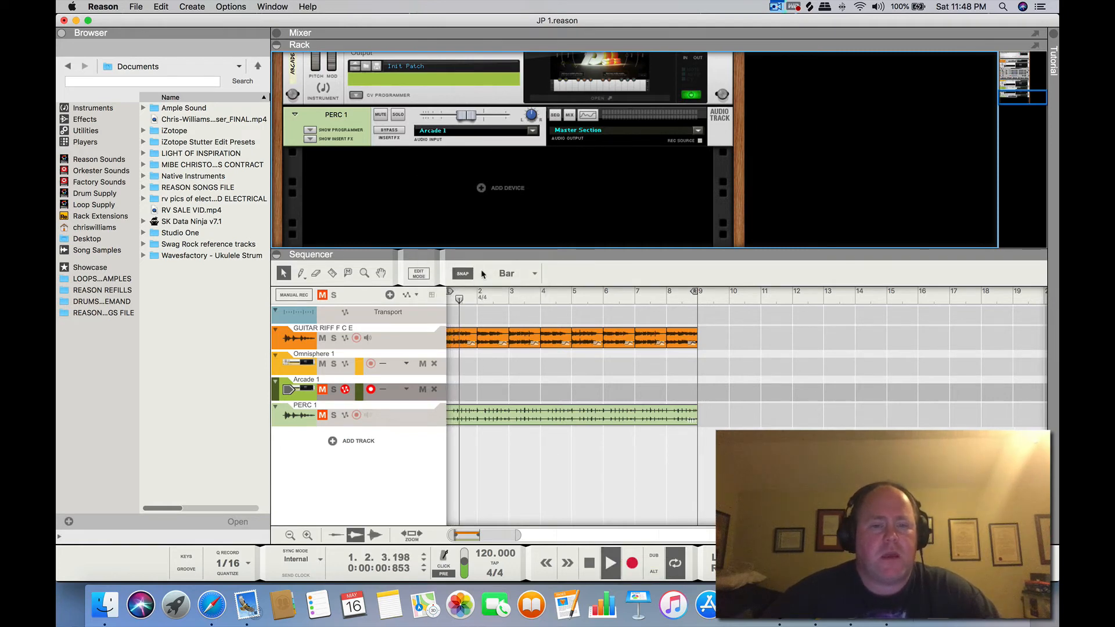
pyautogui.scroll(1, 395, 187)
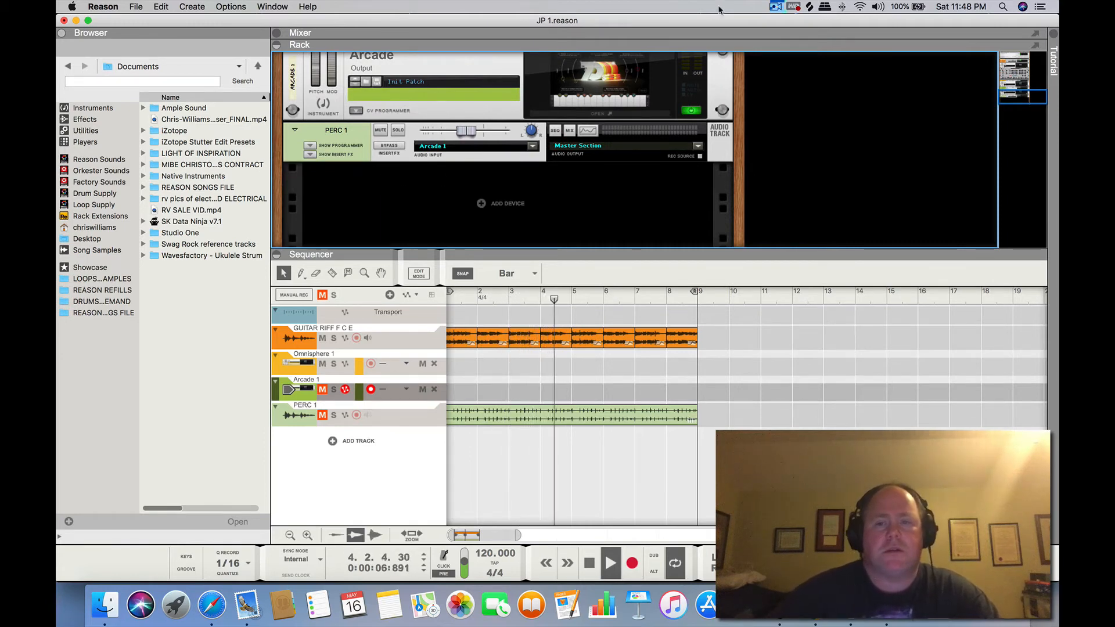
pyautogui.click(775, 7)
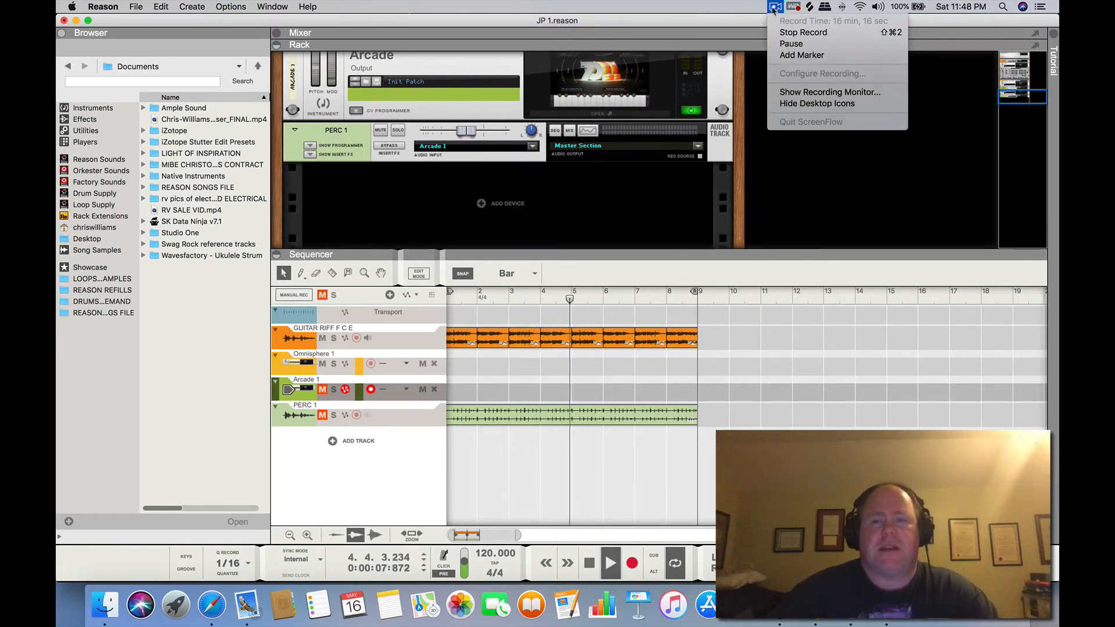
pyautogui.click(779, 44)
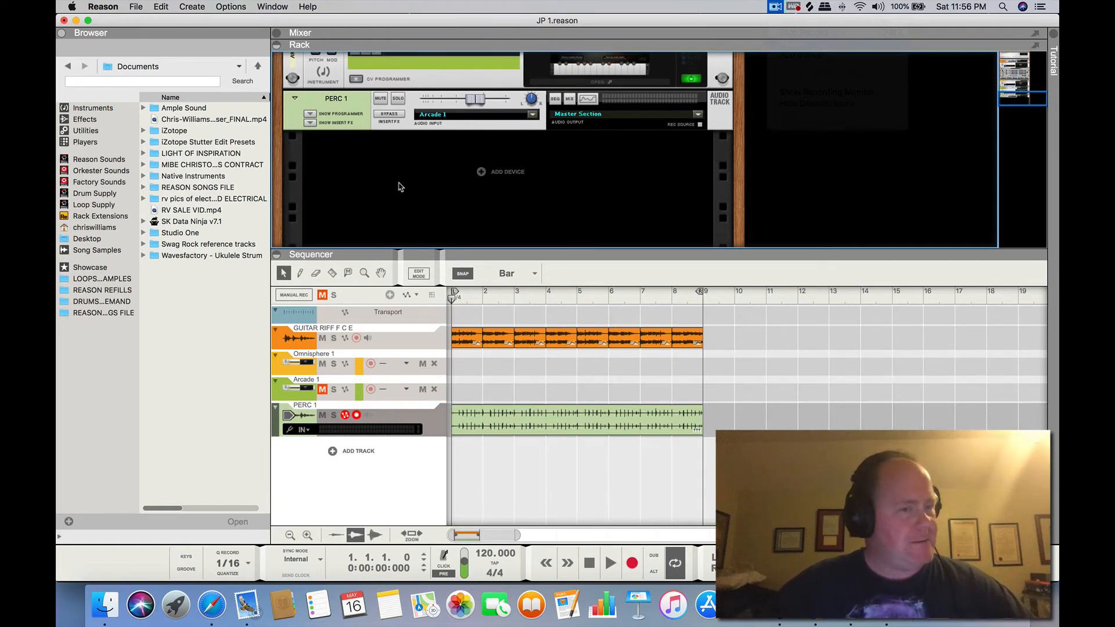
# Play the guitar riff with the PERC 1 percussion without any solo, and return to the song start
pyautogui.scroll(2, 399, 187)
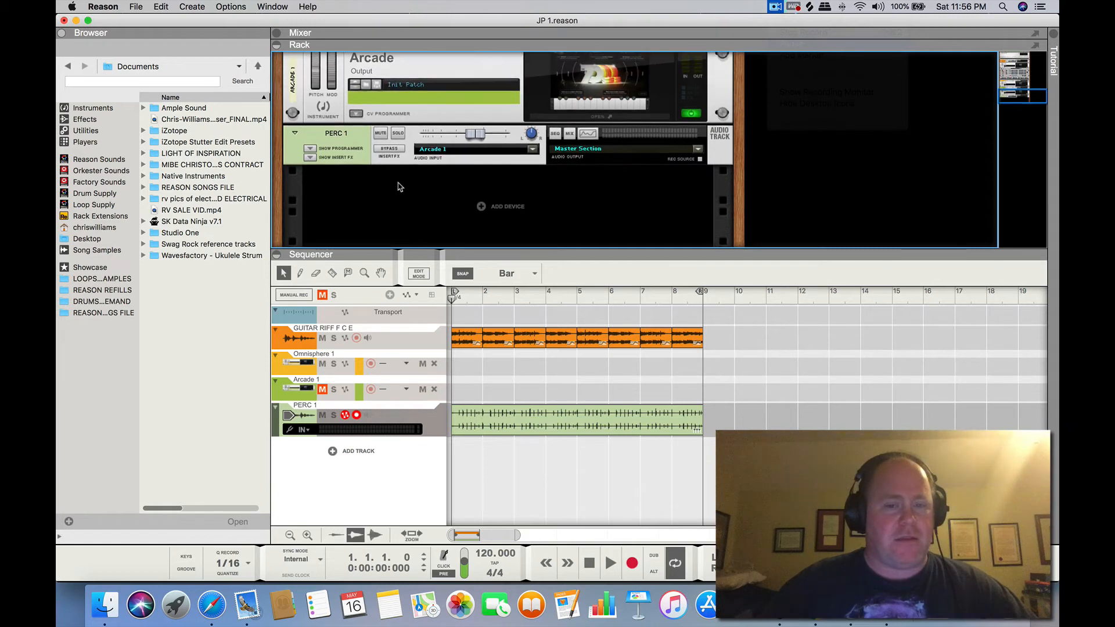
pyautogui.click(334, 341)
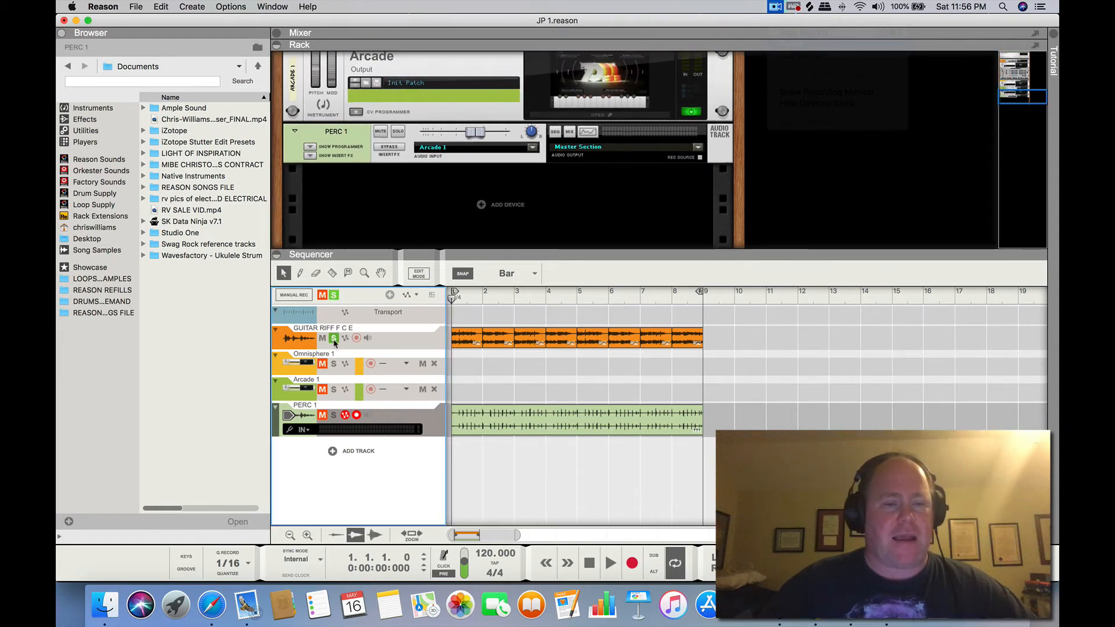
pyautogui.click(334, 341)
pyautogui.click(608, 571)
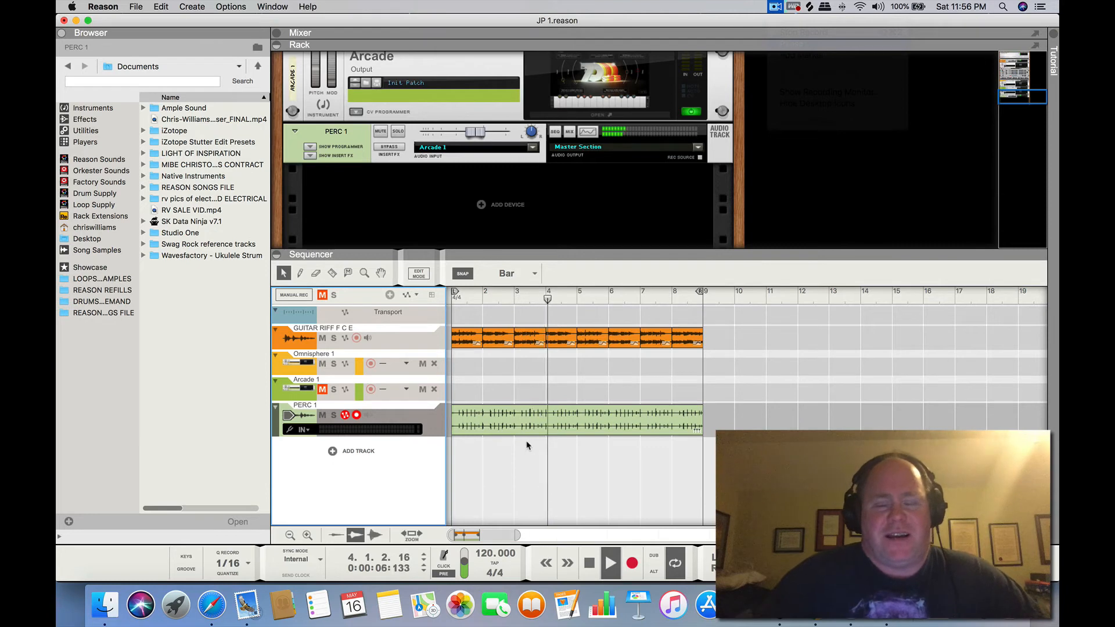
pyautogui.click(590, 557)
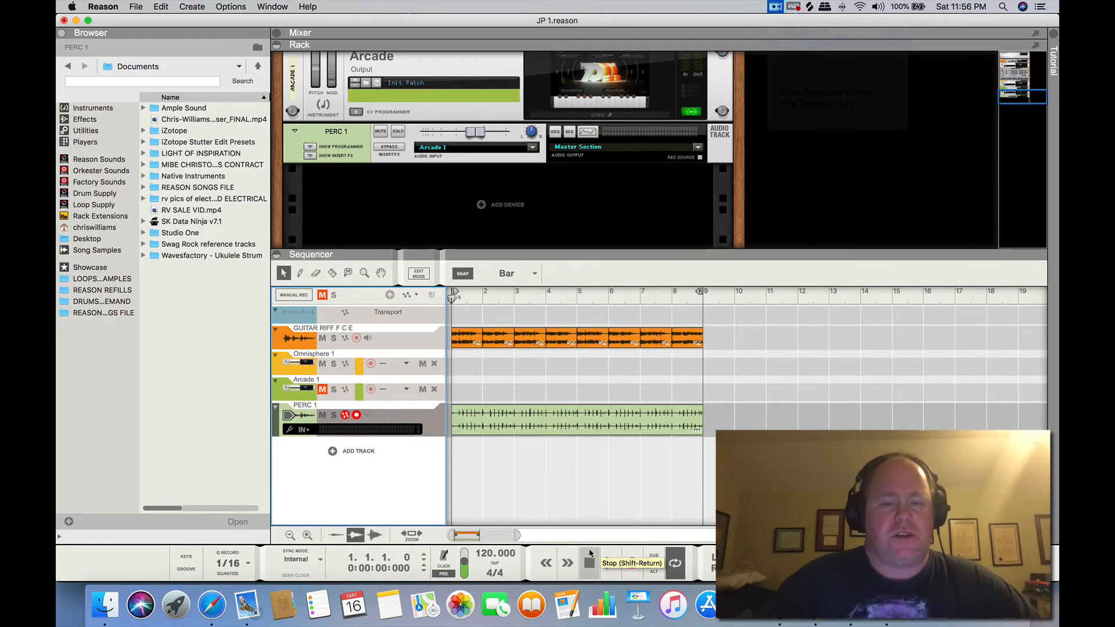
pyautogui.click(590, 557)
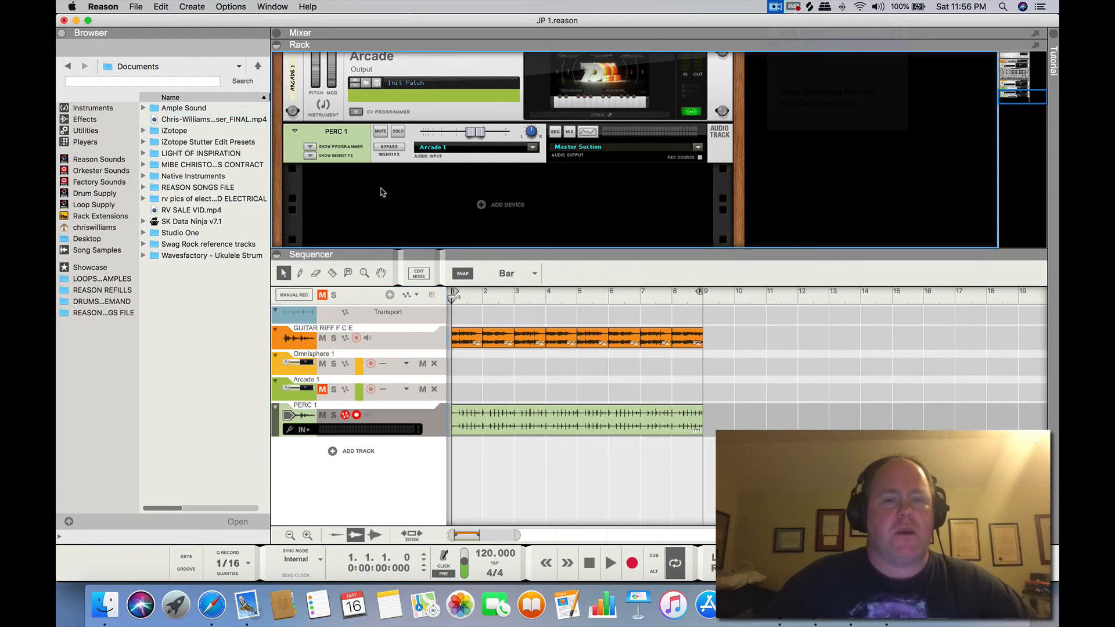
# Open the Arcade instrument from the rack and browse its full list of lines
pyautogui.scroll(5, 383, 192)
pyautogui.scroll(-1, 461, 93)
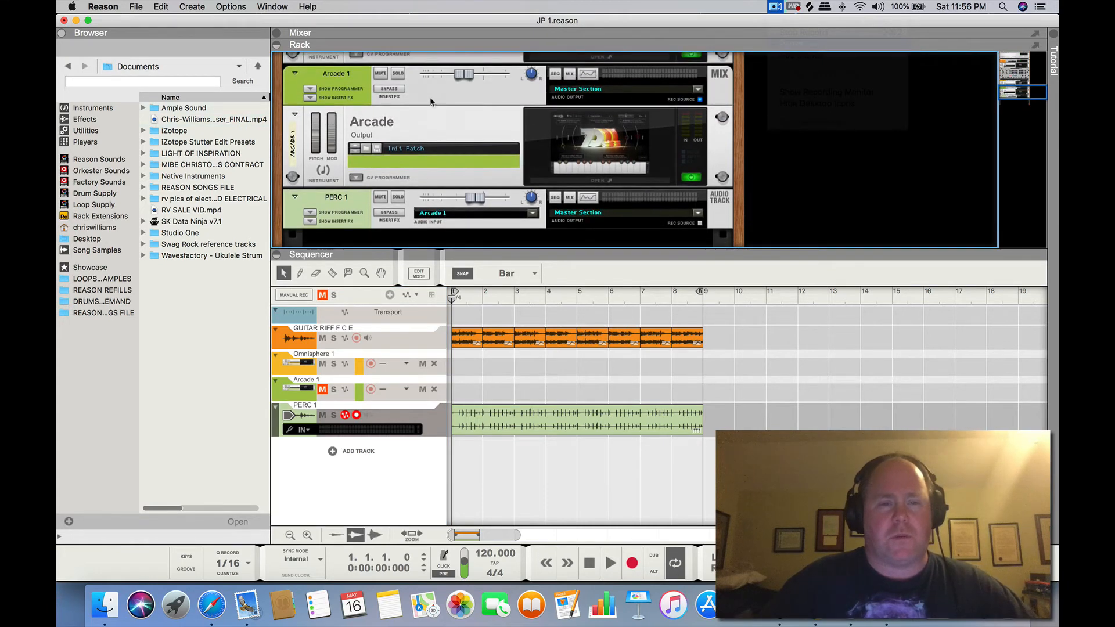
pyautogui.click(617, 144)
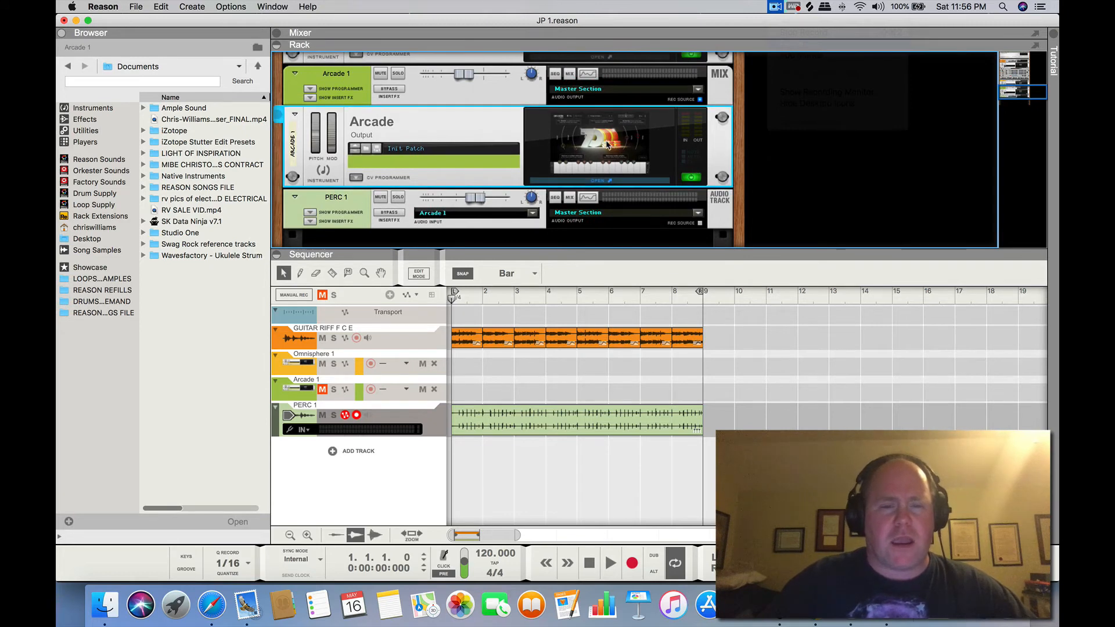
pyautogui.click(555, 141)
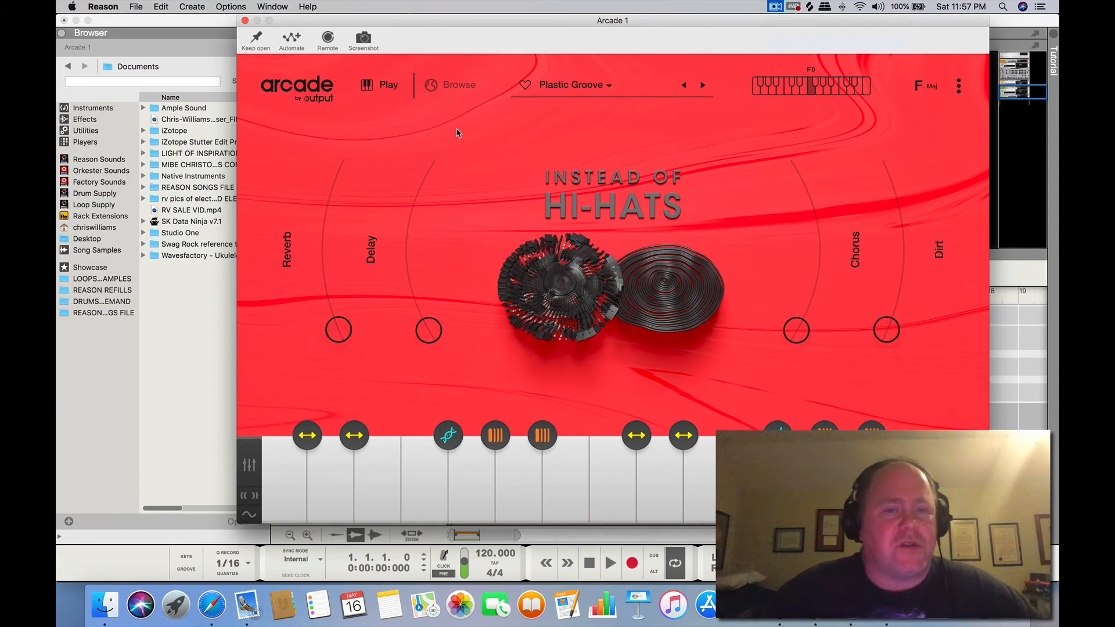
pyautogui.click(446, 83)
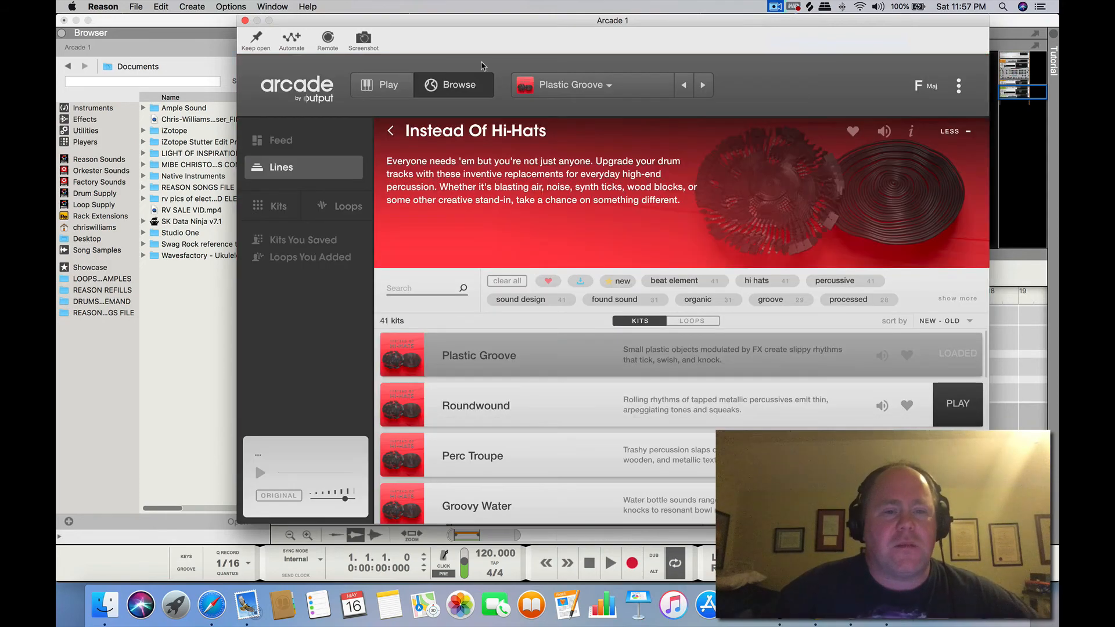
pyautogui.click(281, 167)
# Open the Nashville line and load its American Guitar kit
pyautogui.scroll(-10, 459, 272)
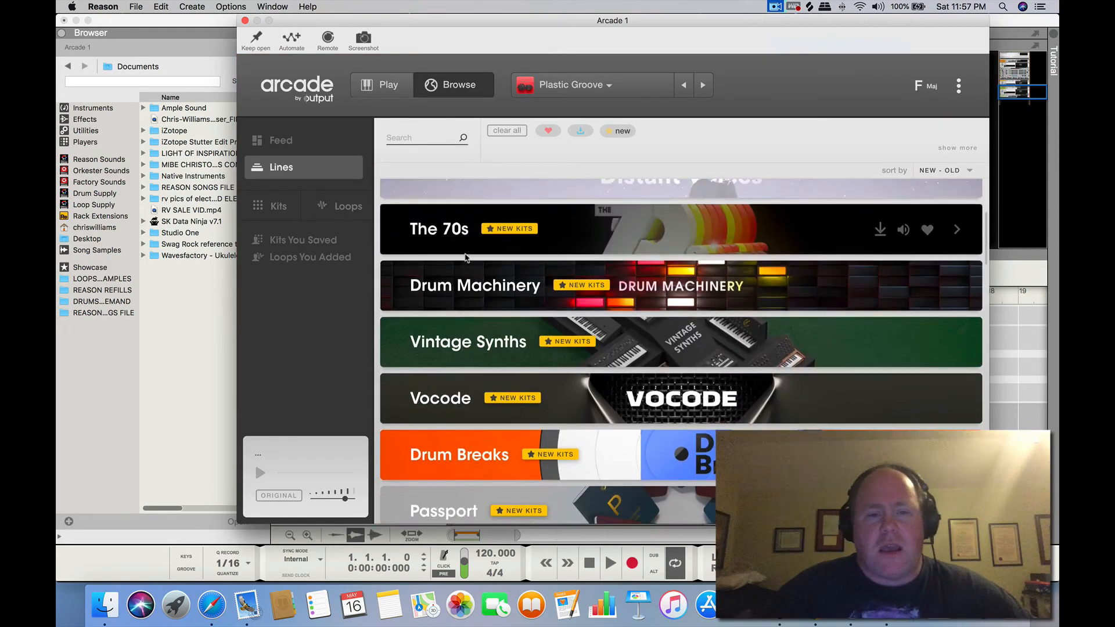
pyautogui.scroll(-10, 459, 272)
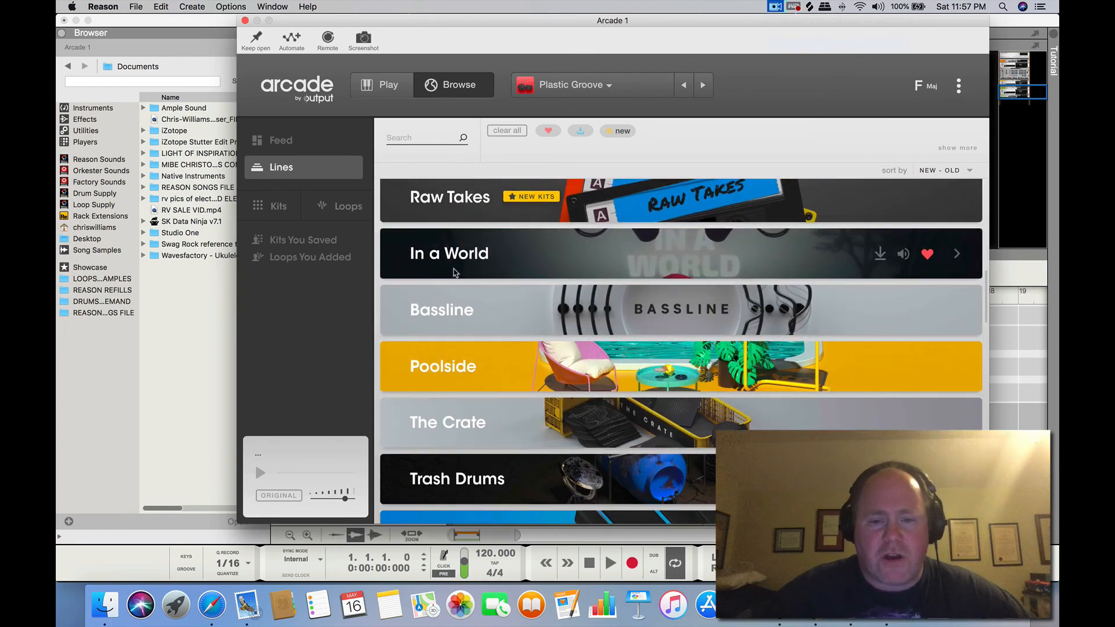
pyautogui.click(453, 288)
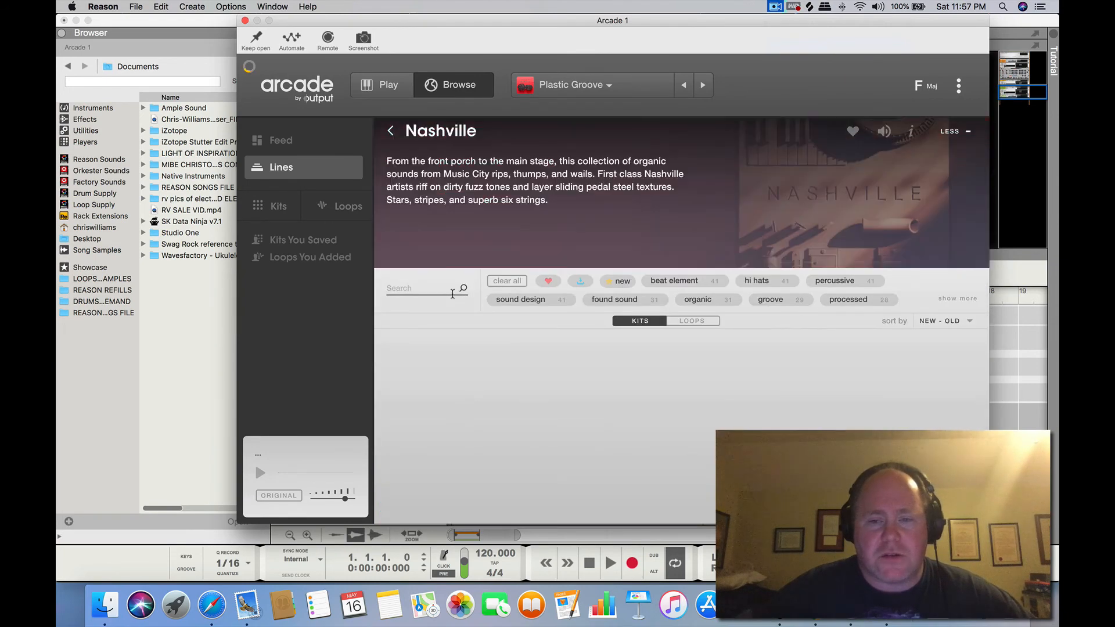
pyautogui.scroll(-2, 498, 277)
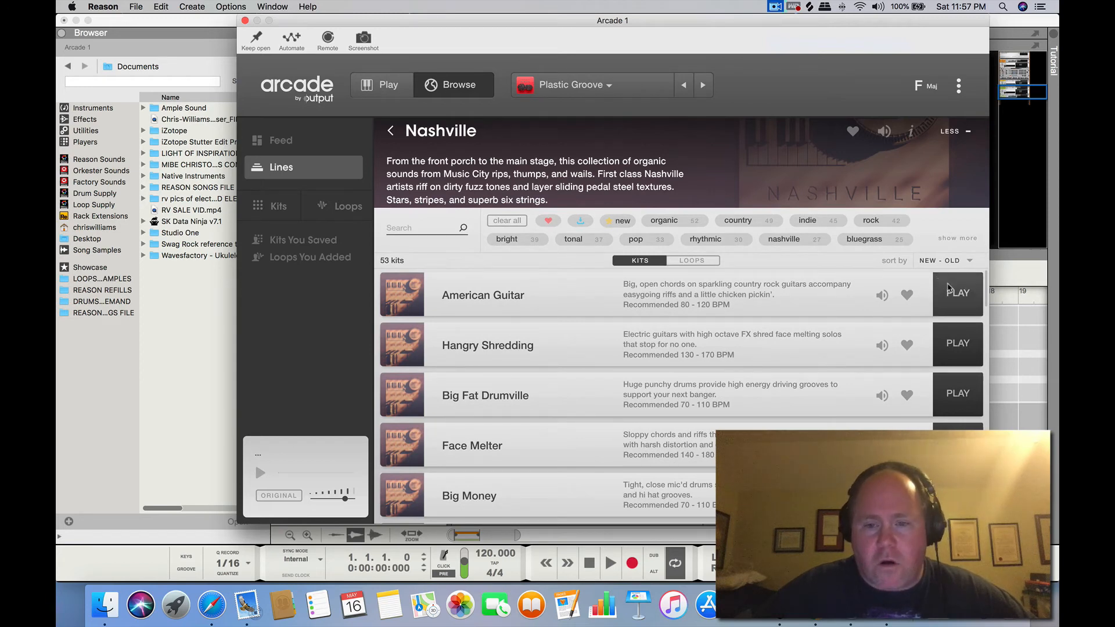
pyautogui.click(949, 290)
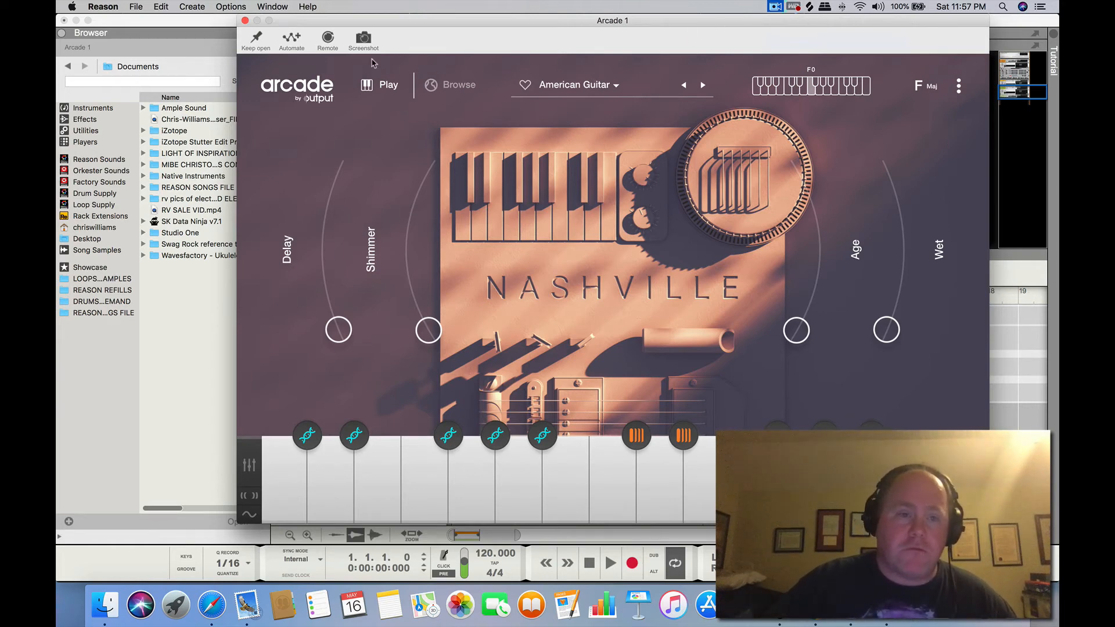
# Route the keyboard input to the Arcade 1 track and reopen its Arcade instrument from the rack
pyautogui.click(245, 21)
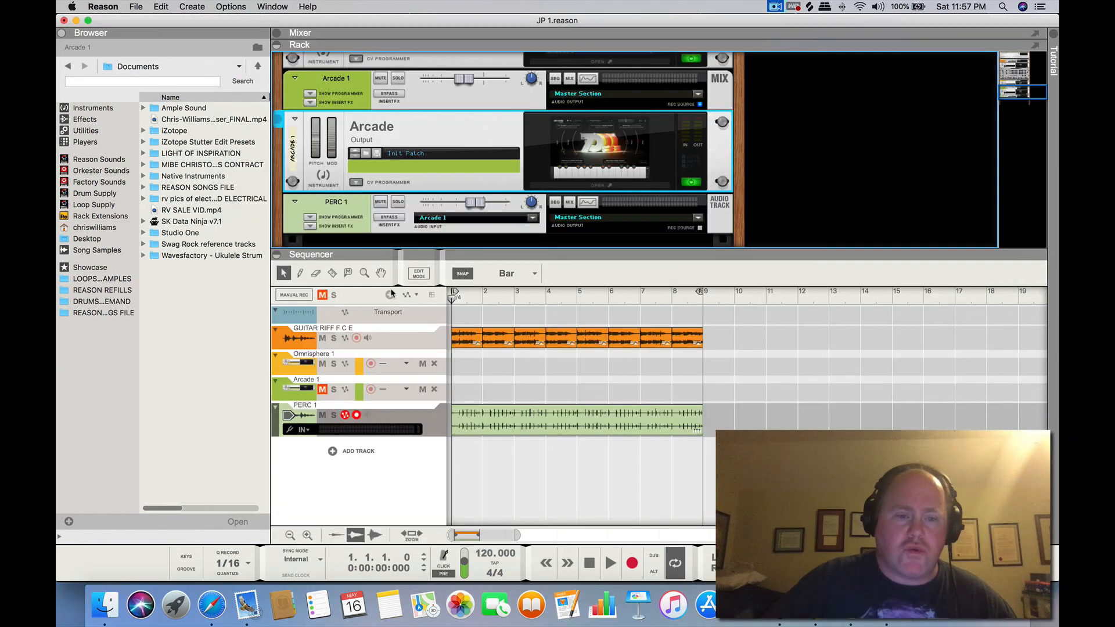
pyautogui.click(354, 382)
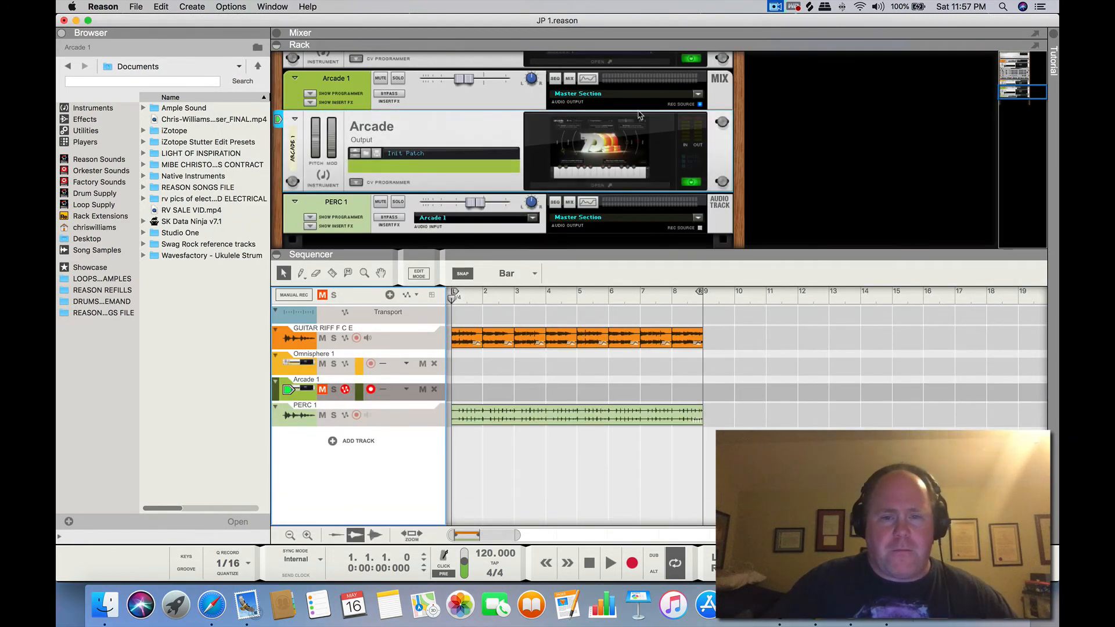
pyautogui.click(613, 151)
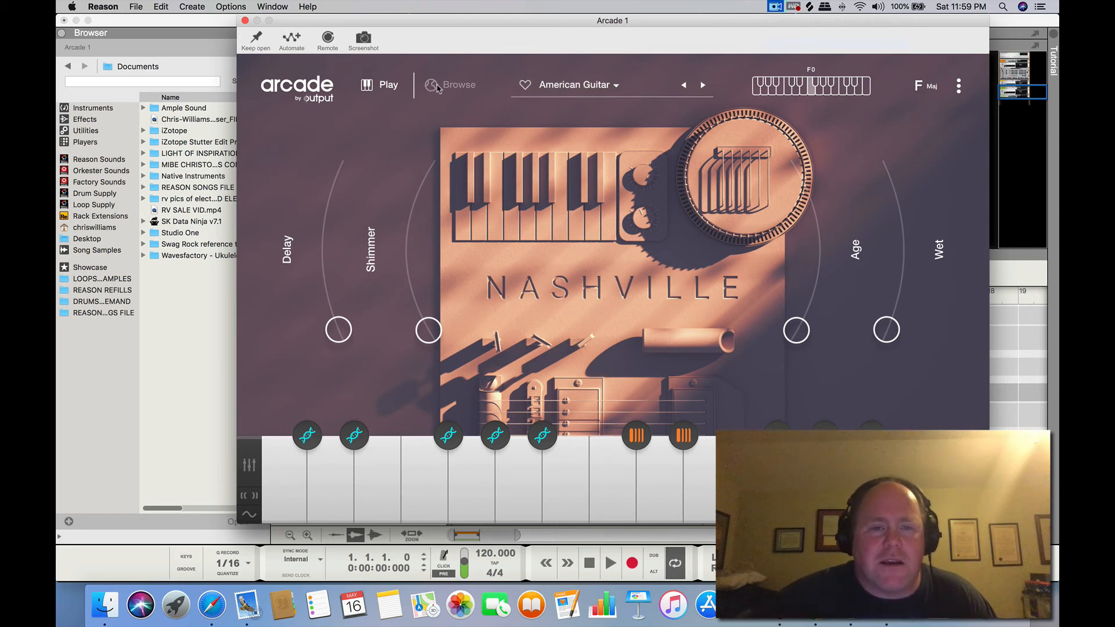
# Browse the kits of the Nashville line and load the A Dirty Steel kit
pyautogui.click(451, 85)
pyautogui.scroll(-5, 584, 305)
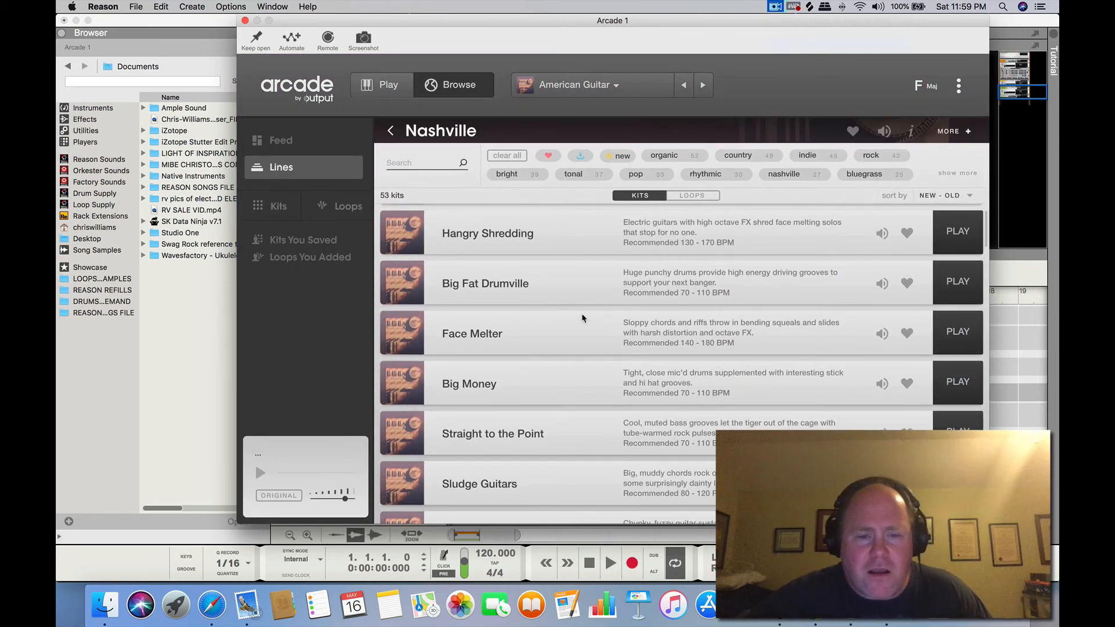
pyautogui.scroll(-6, 575, 322)
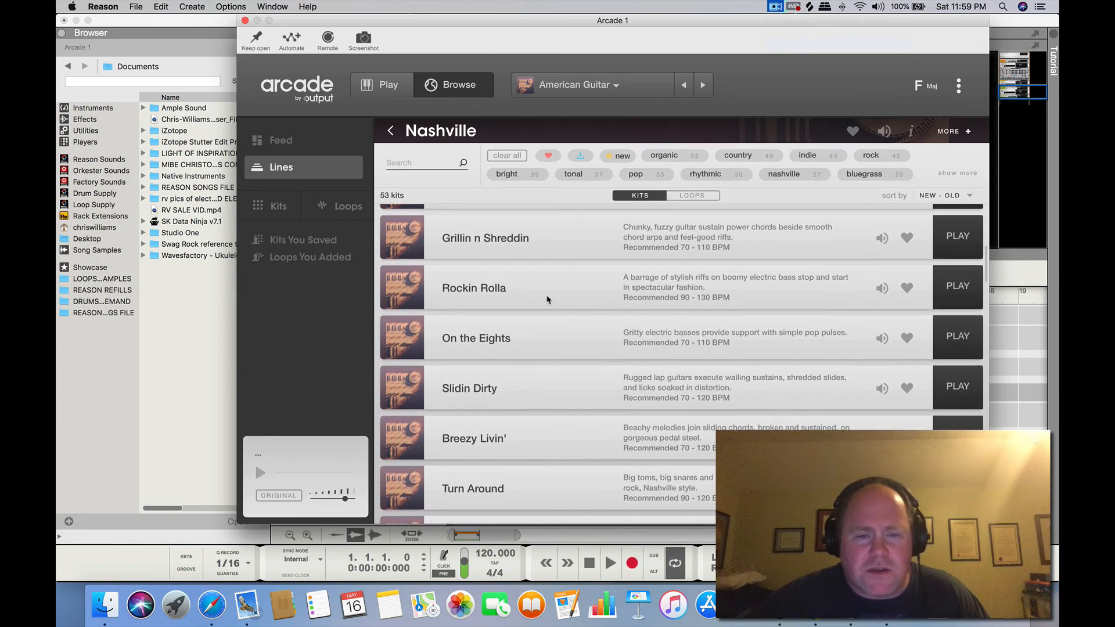
pyautogui.scroll(3, 547, 300)
pyautogui.scroll(1, 547, 301)
pyautogui.scroll(-6, 547, 300)
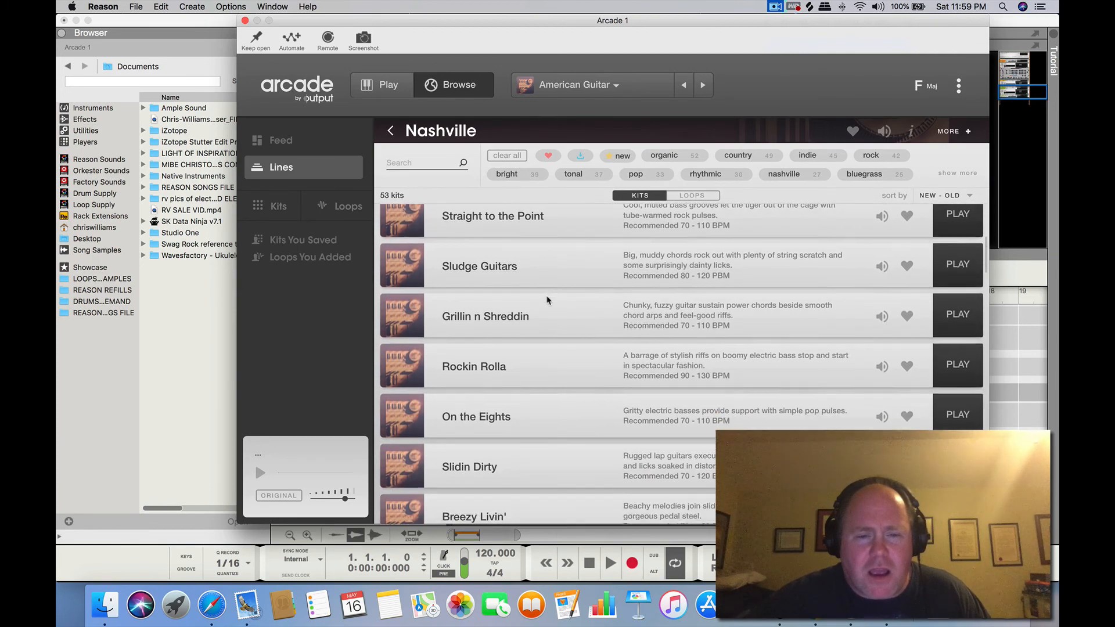
pyautogui.scroll(-5, 547, 300)
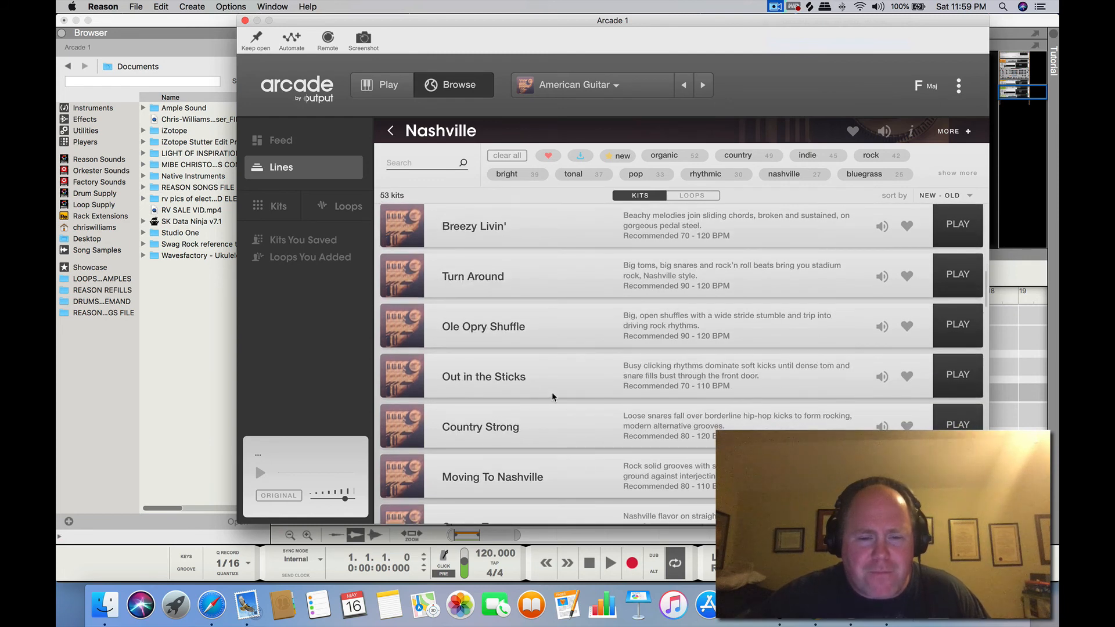
pyautogui.scroll(-6, 552, 393)
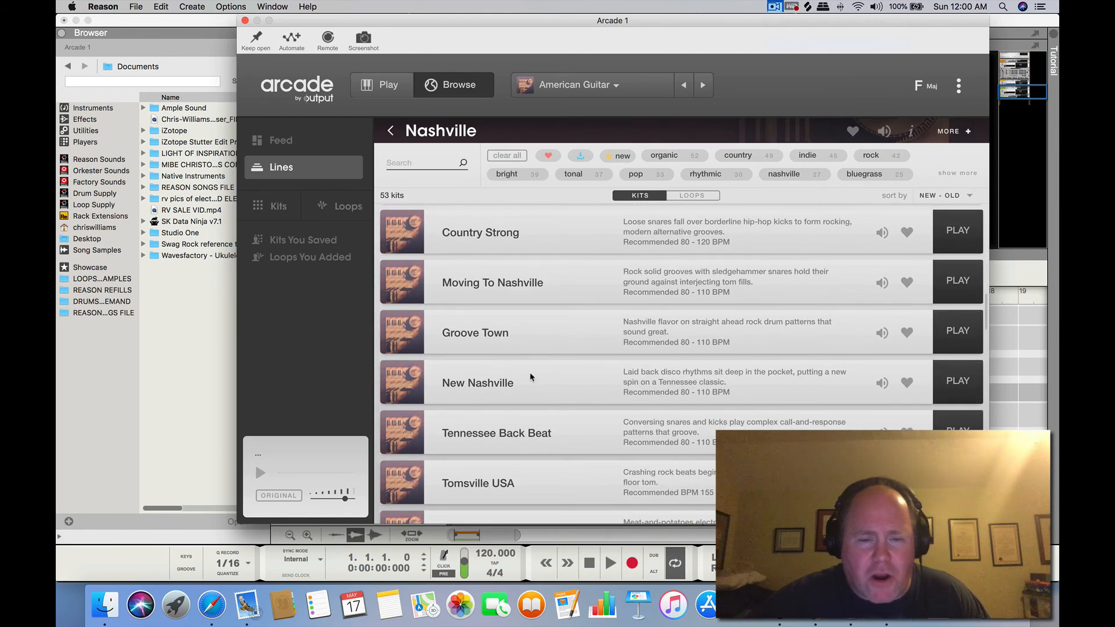
pyautogui.scroll(-5, 531, 381)
pyautogui.scroll(-8, 530, 380)
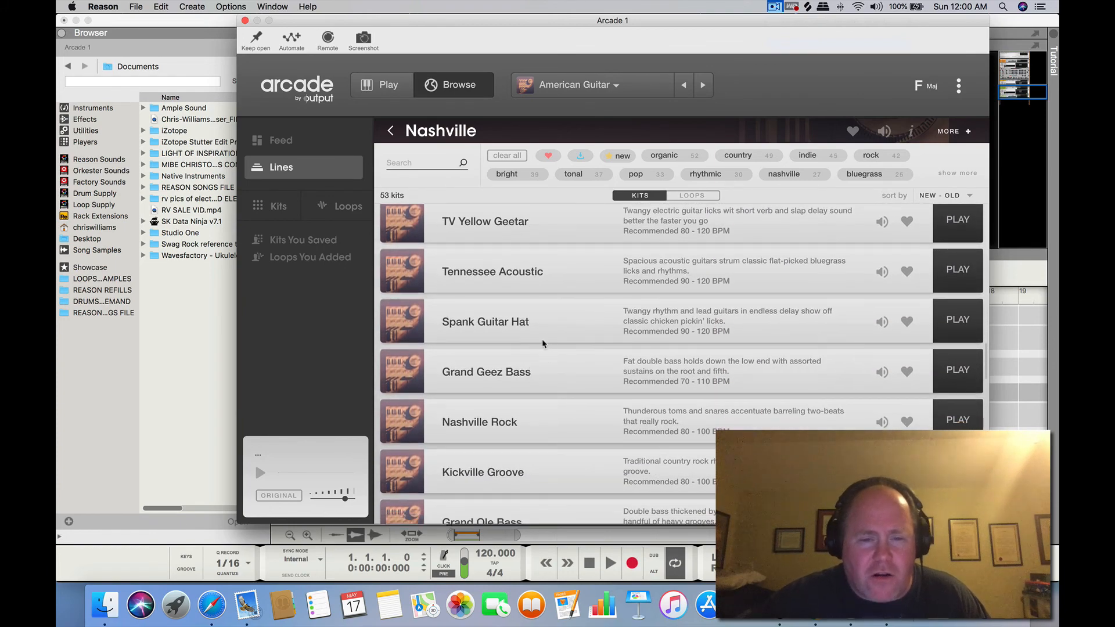
pyautogui.scroll(-1, 517, 384)
pyautogui.scroll(-3, 518, 385)
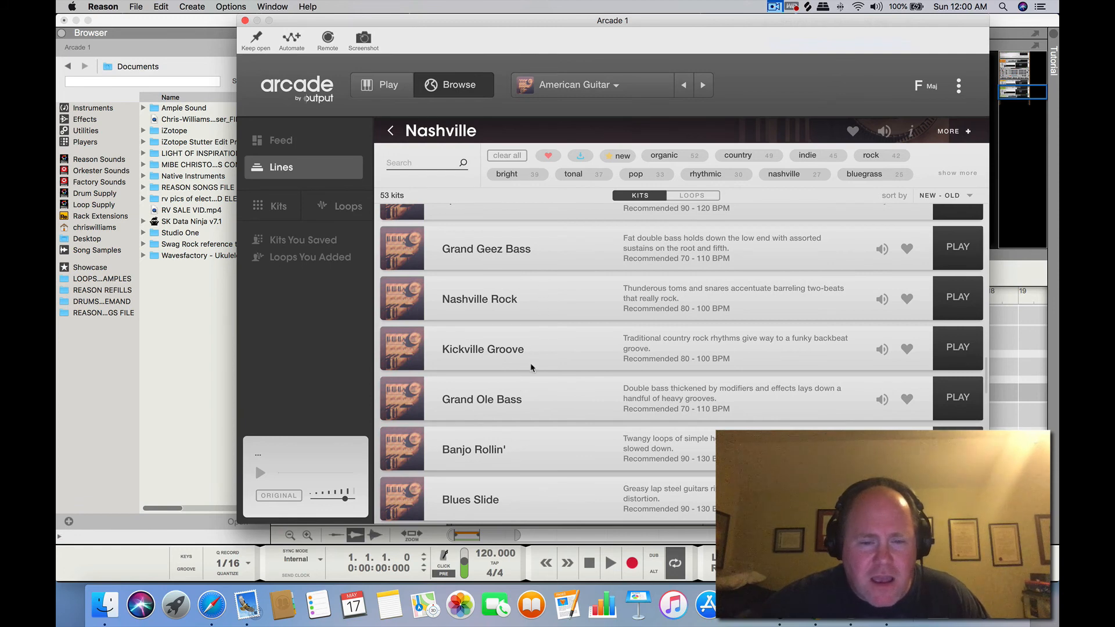
pyautogui.scroll(-5, 531, 367)
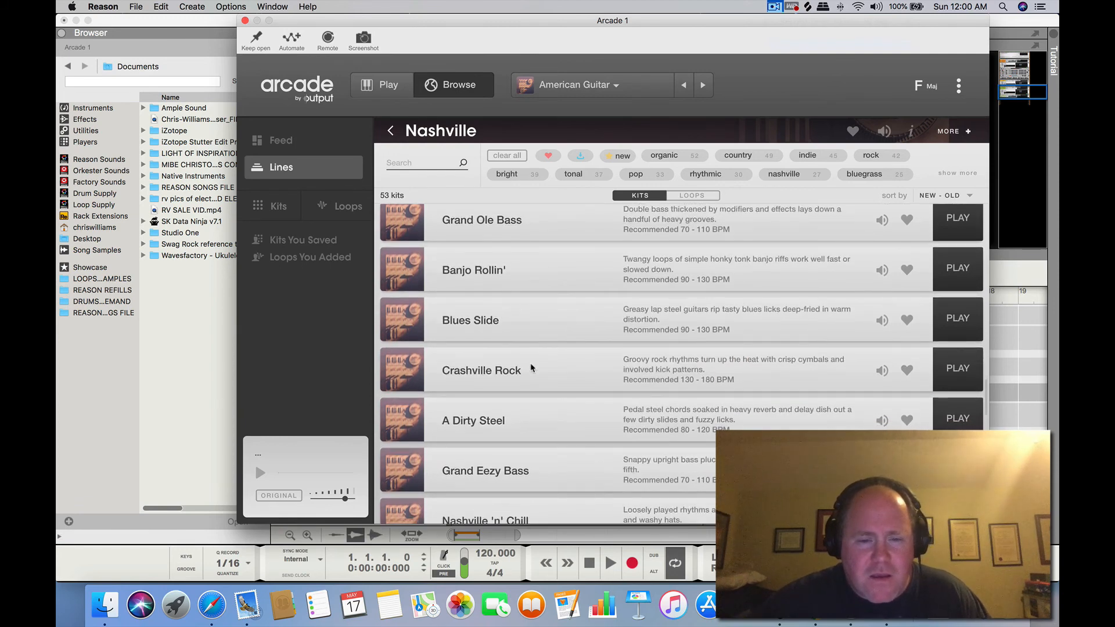
pyautogui.click(957, 418)
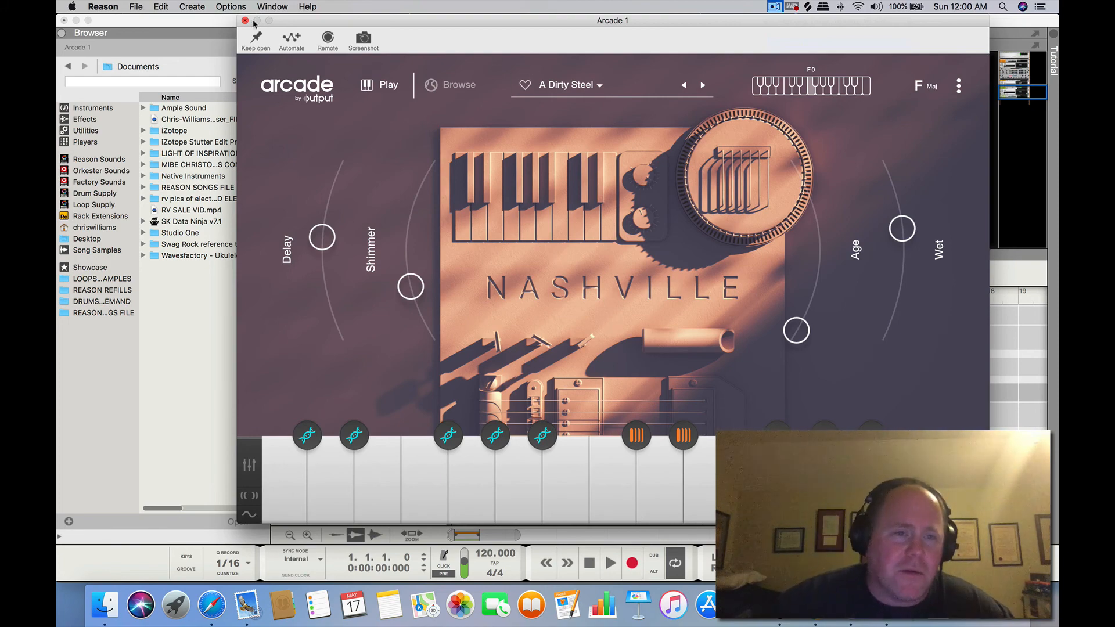
# Close the Arcade instrument window and deselect the Arcade device in the rack
pyautogui.click(244, 20)
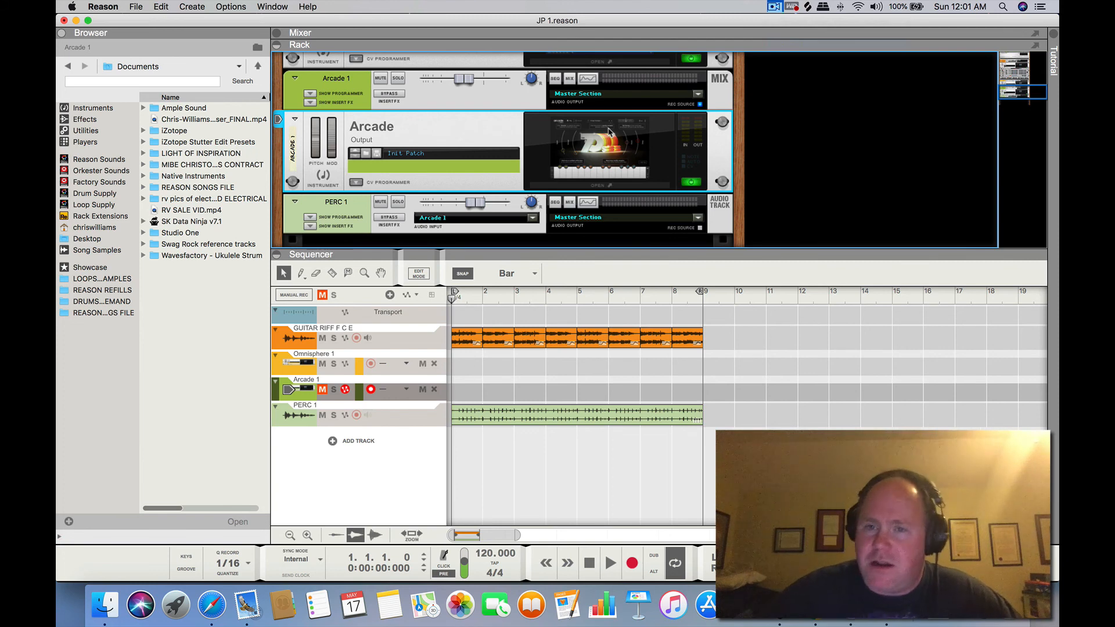
pyautogui.click(793, 100)
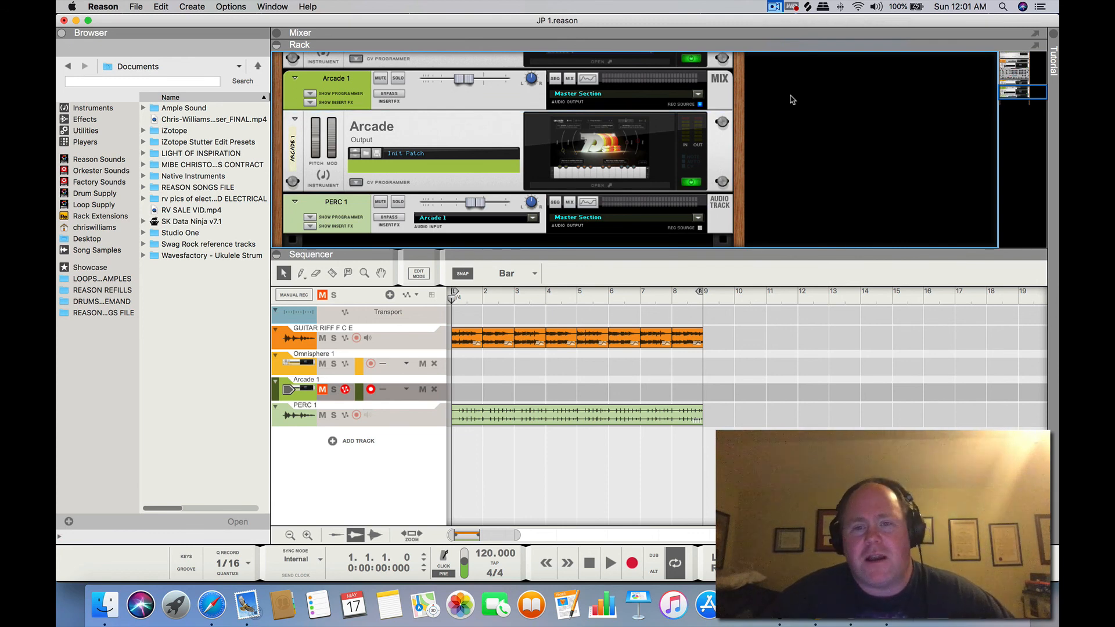
pyautogui.scroll(-1, 793, 99)
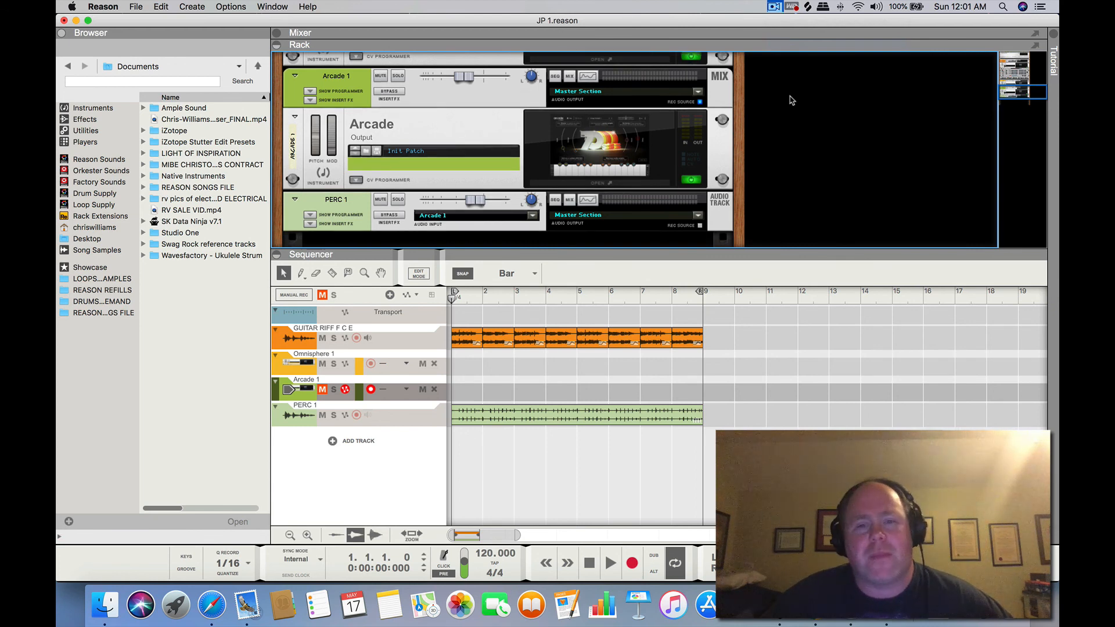